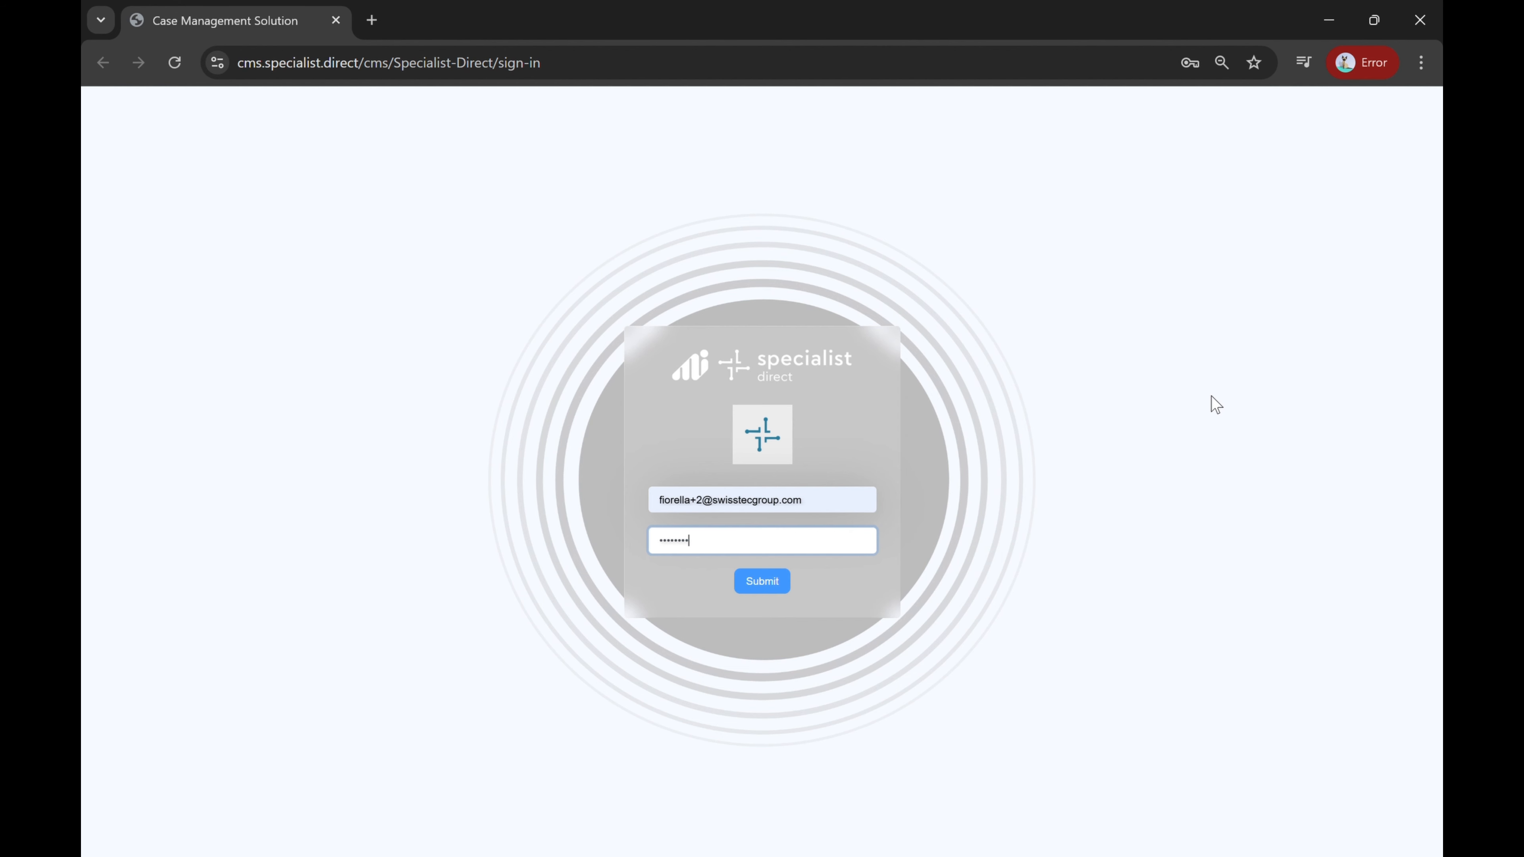
Step: Submit the sign-in form to log in to the case management system
{"action": "left_click", "coordinate": [762, 586]}
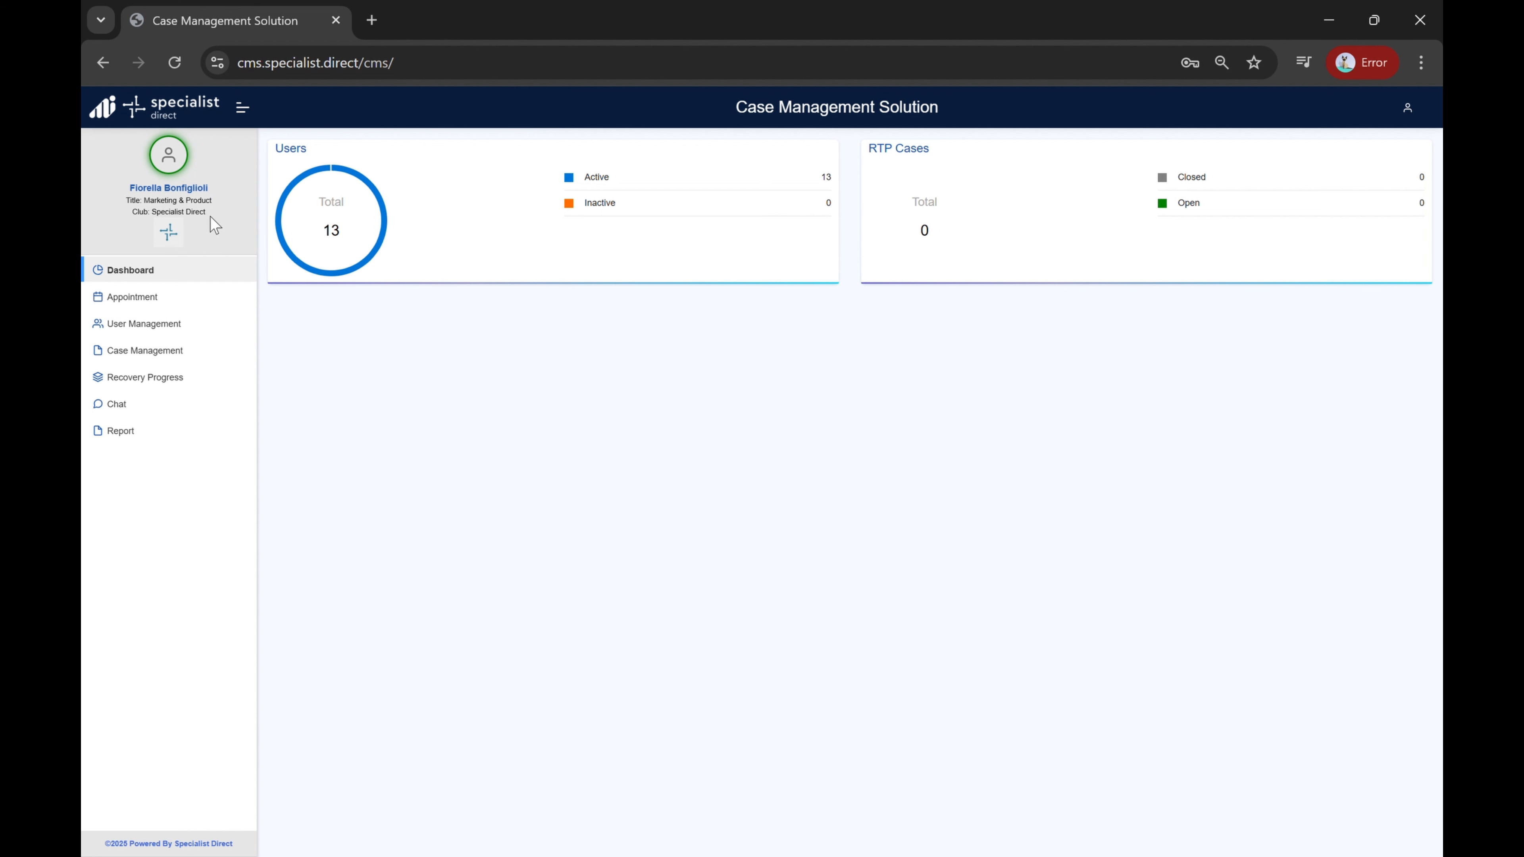
Step: Switch the online status to inactive and back to active, dismissing the notification
{"action": "left_click", "coordinate": [169, 162]}
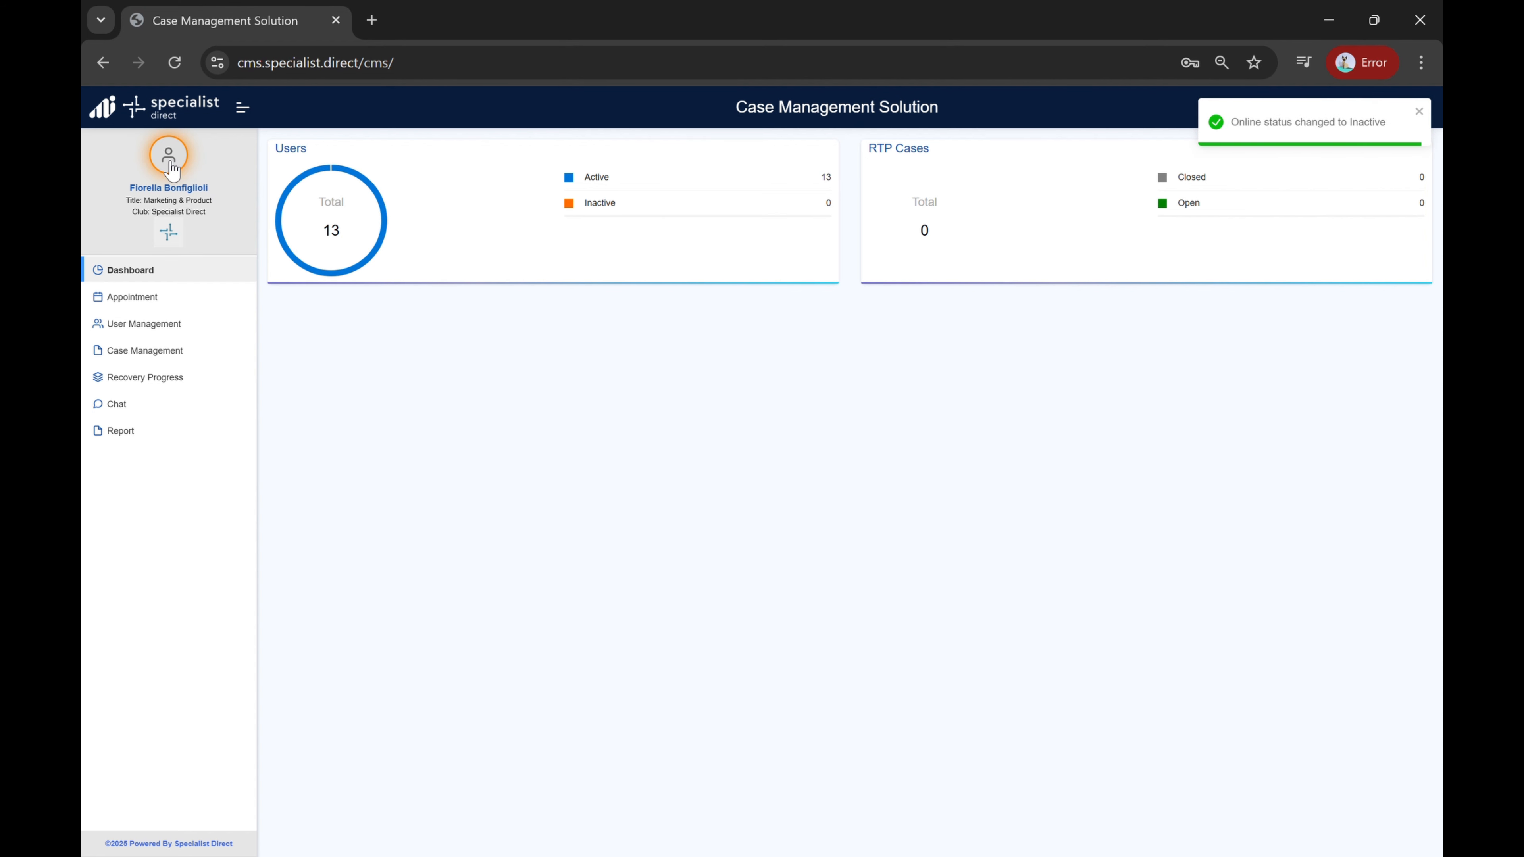
{"action": "left_click", "coordinate": [170, 163]}
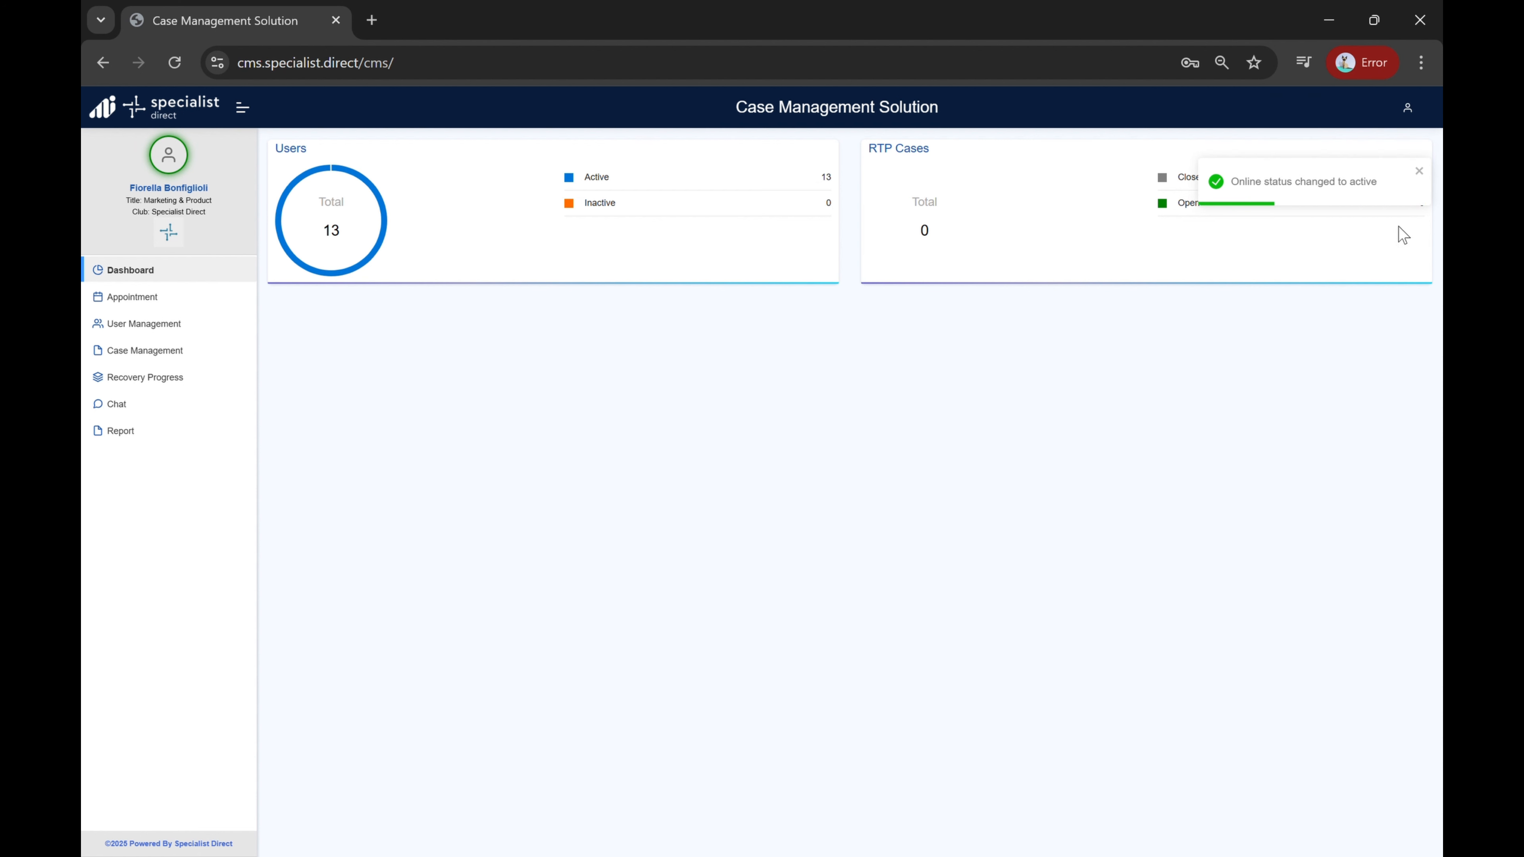
{"action": "left_click", "coordinate": [1426, 114]}
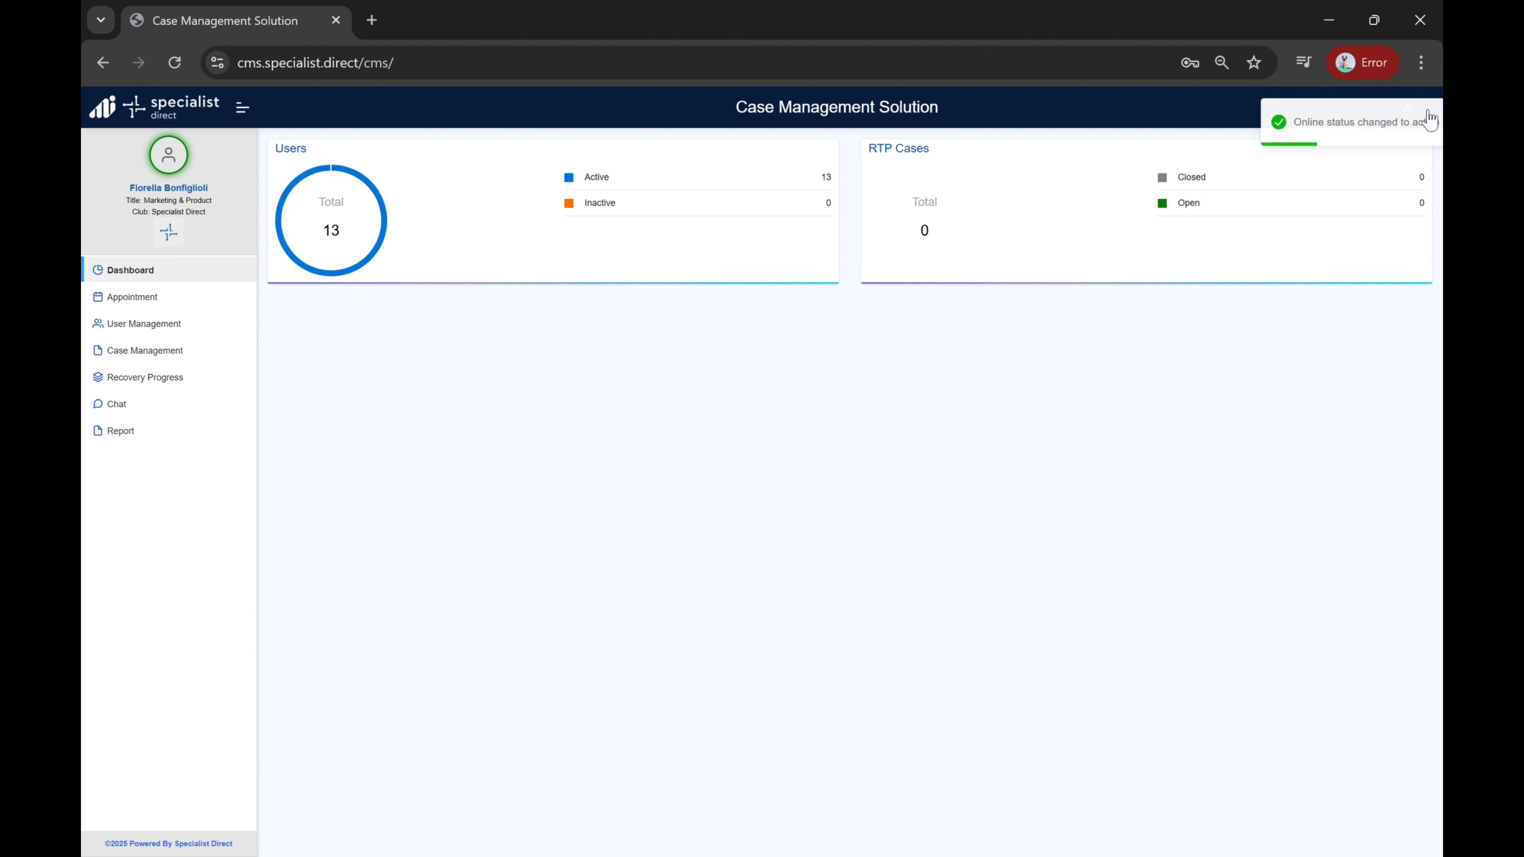
Step: Open the profile's user details, view its edit form, and return to the details page
{"action": "left_click", "coordinate": [1417, 111]}
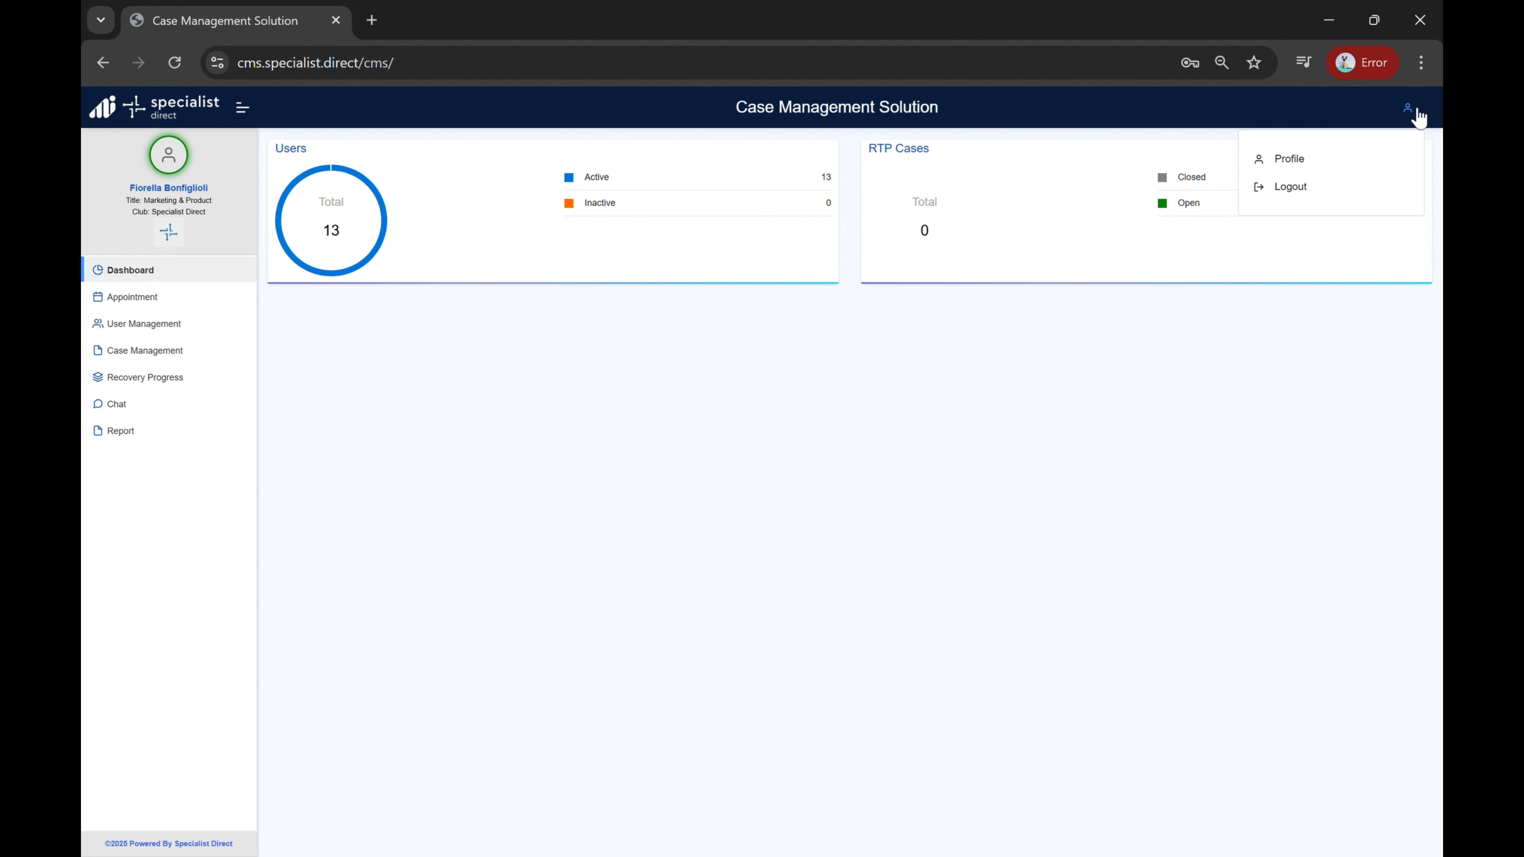
{"action": "left_click", "coordinate": [1315, 160]}
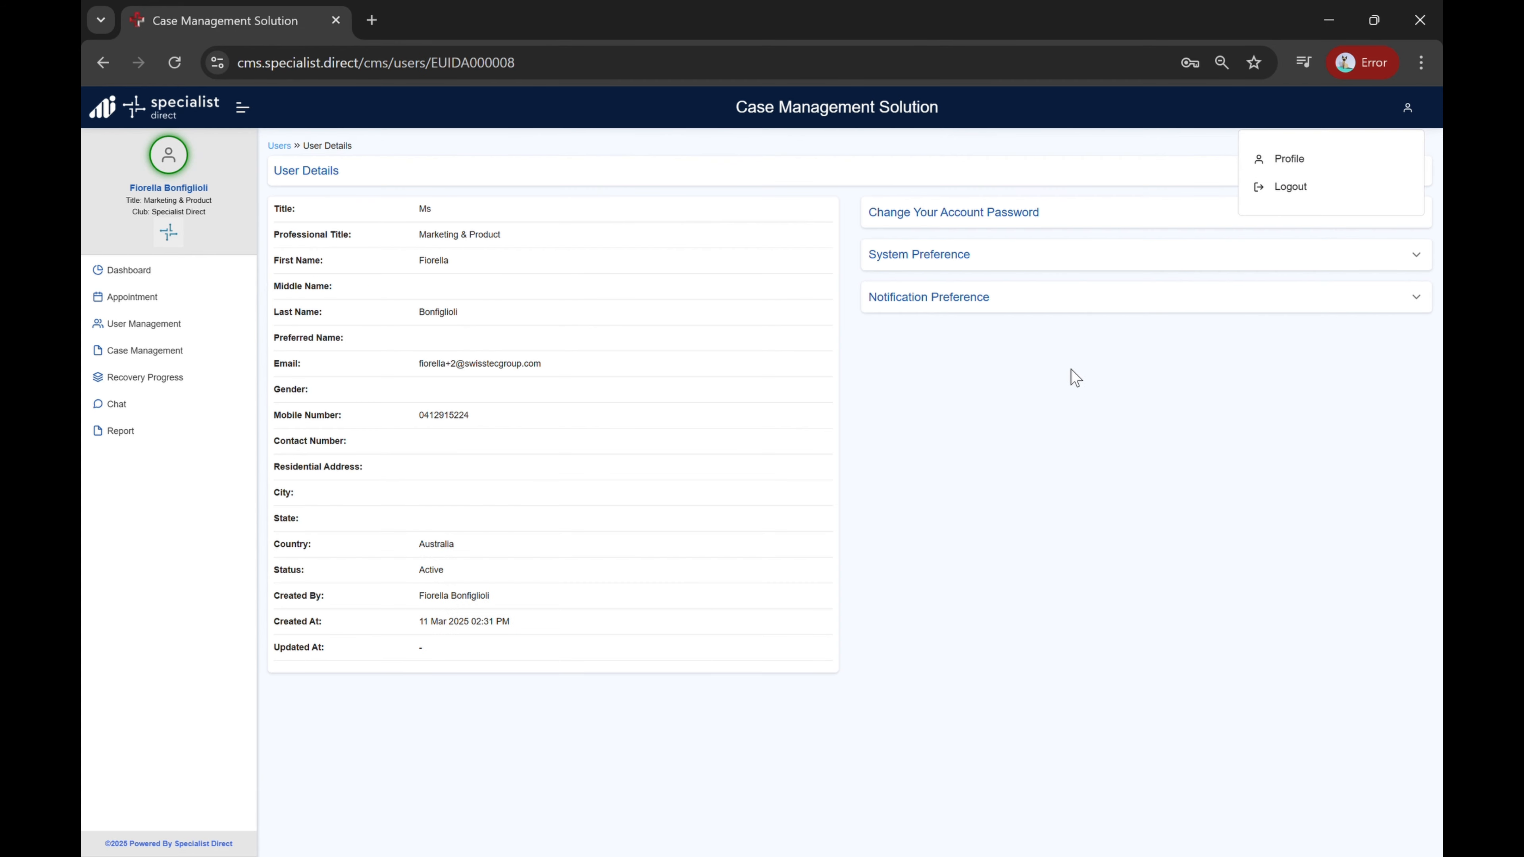
{"action": "left_click", "coordinate": [1404, 168]}
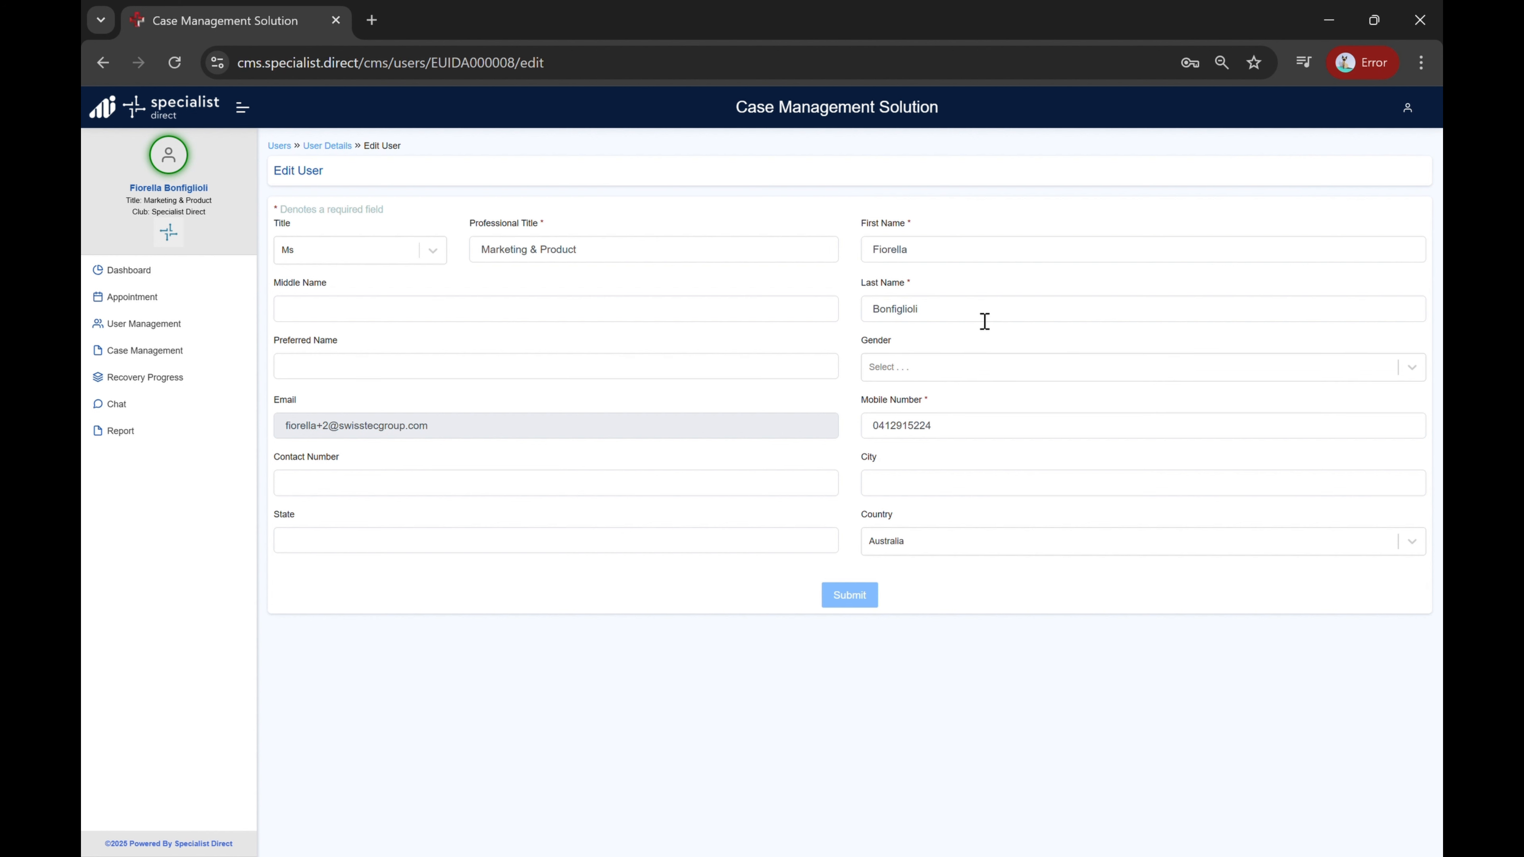
{"action": "left_click", "coordinate": [329, 145]}
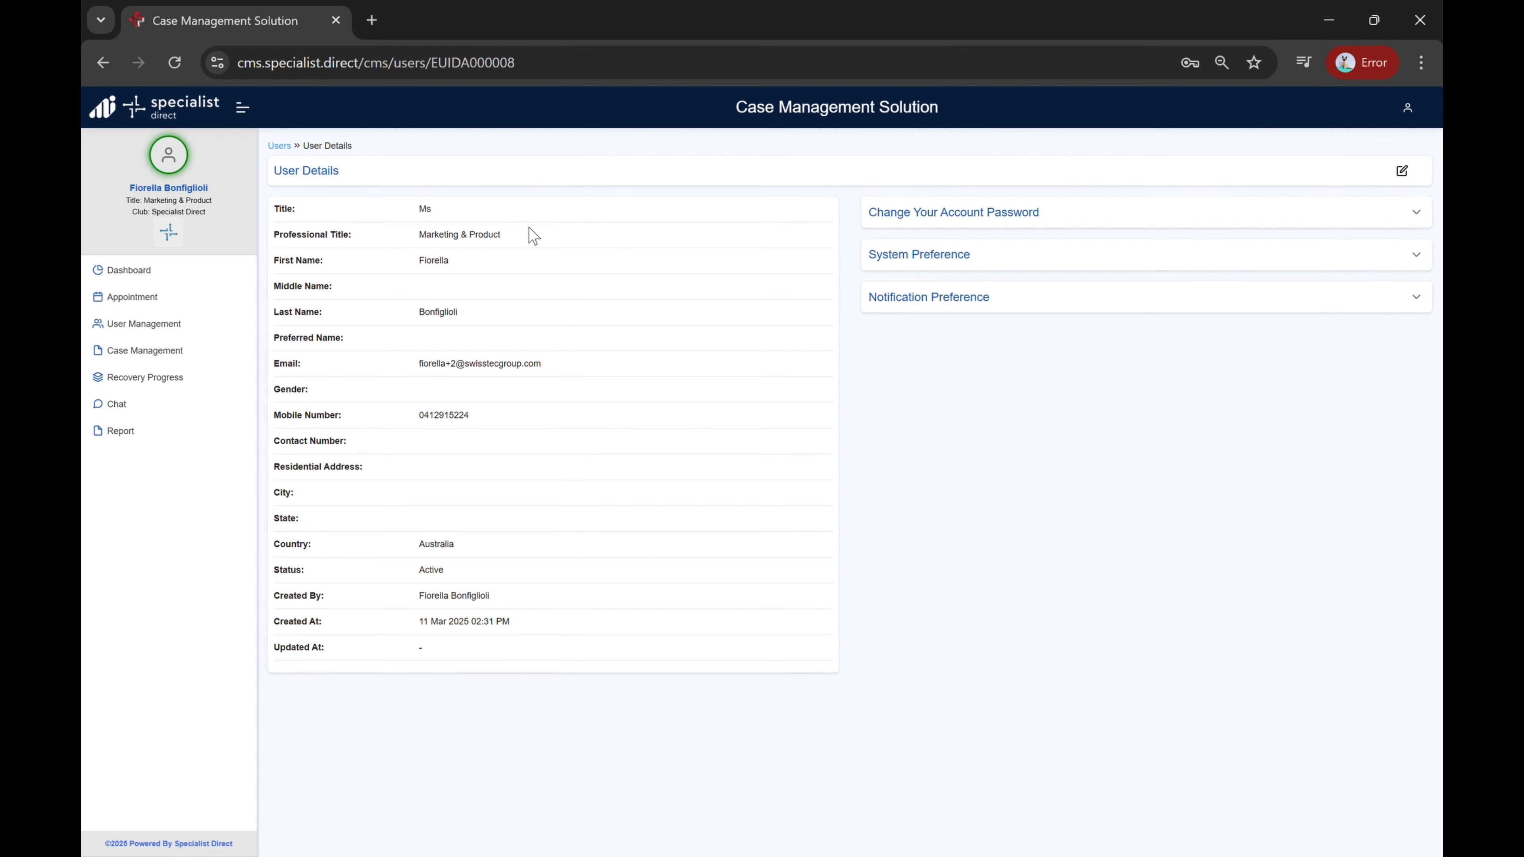
Step: Expand the password, system and notification preference sections and submit the notification preference with recovery progress notifications enabled
{"action": "left_click", "coordinate": [1417, 212]}
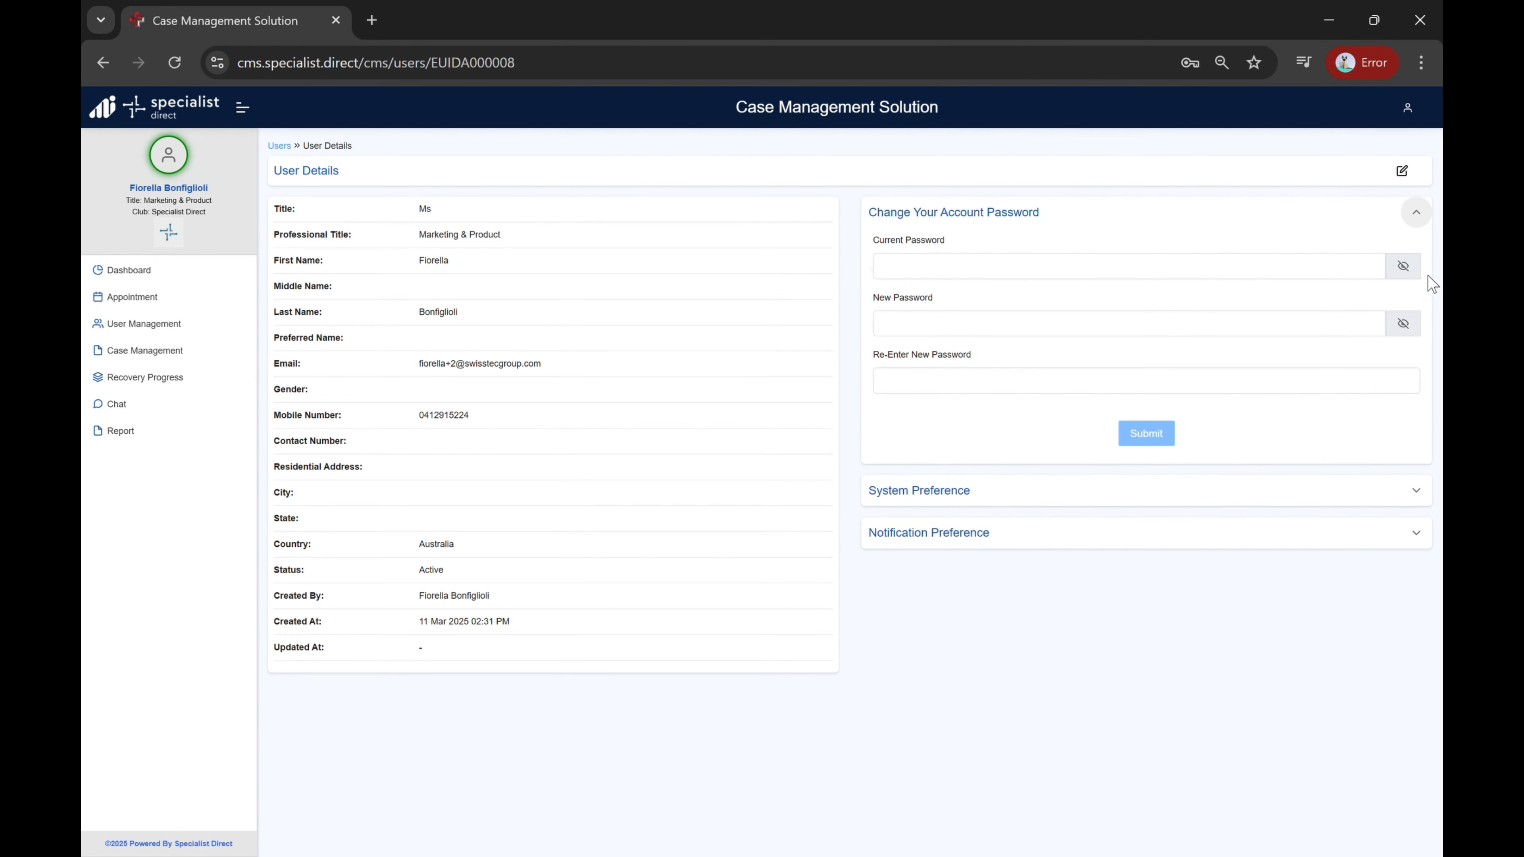
{"action": "left_click", "coordinate": [1416, 491]}
{"action": "left_click", "coordinate": [1417, 645]}
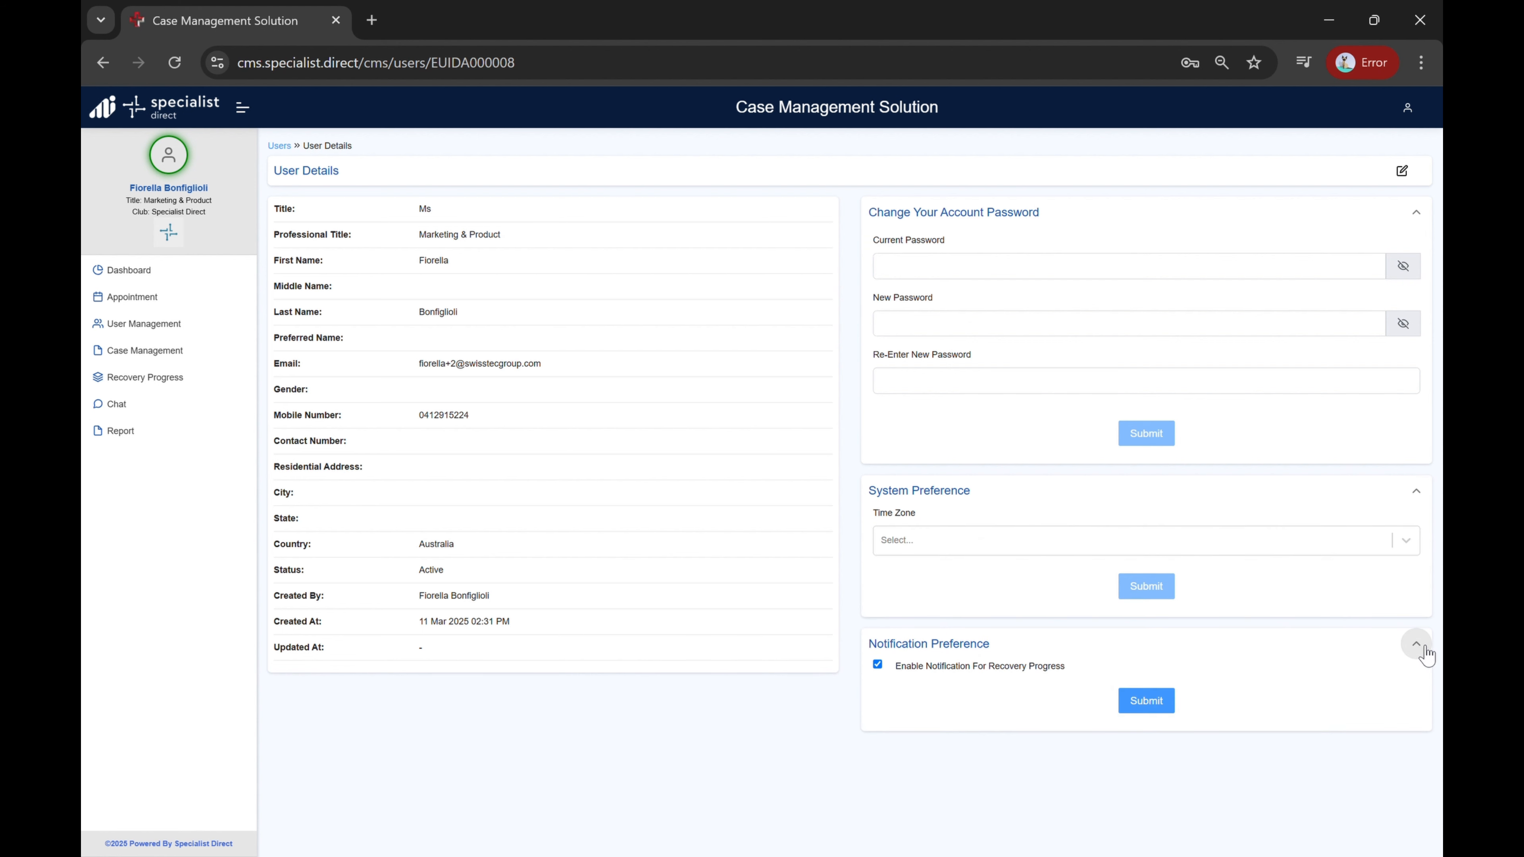
{"action": "left_click", "coordinate": [1176, 711]}
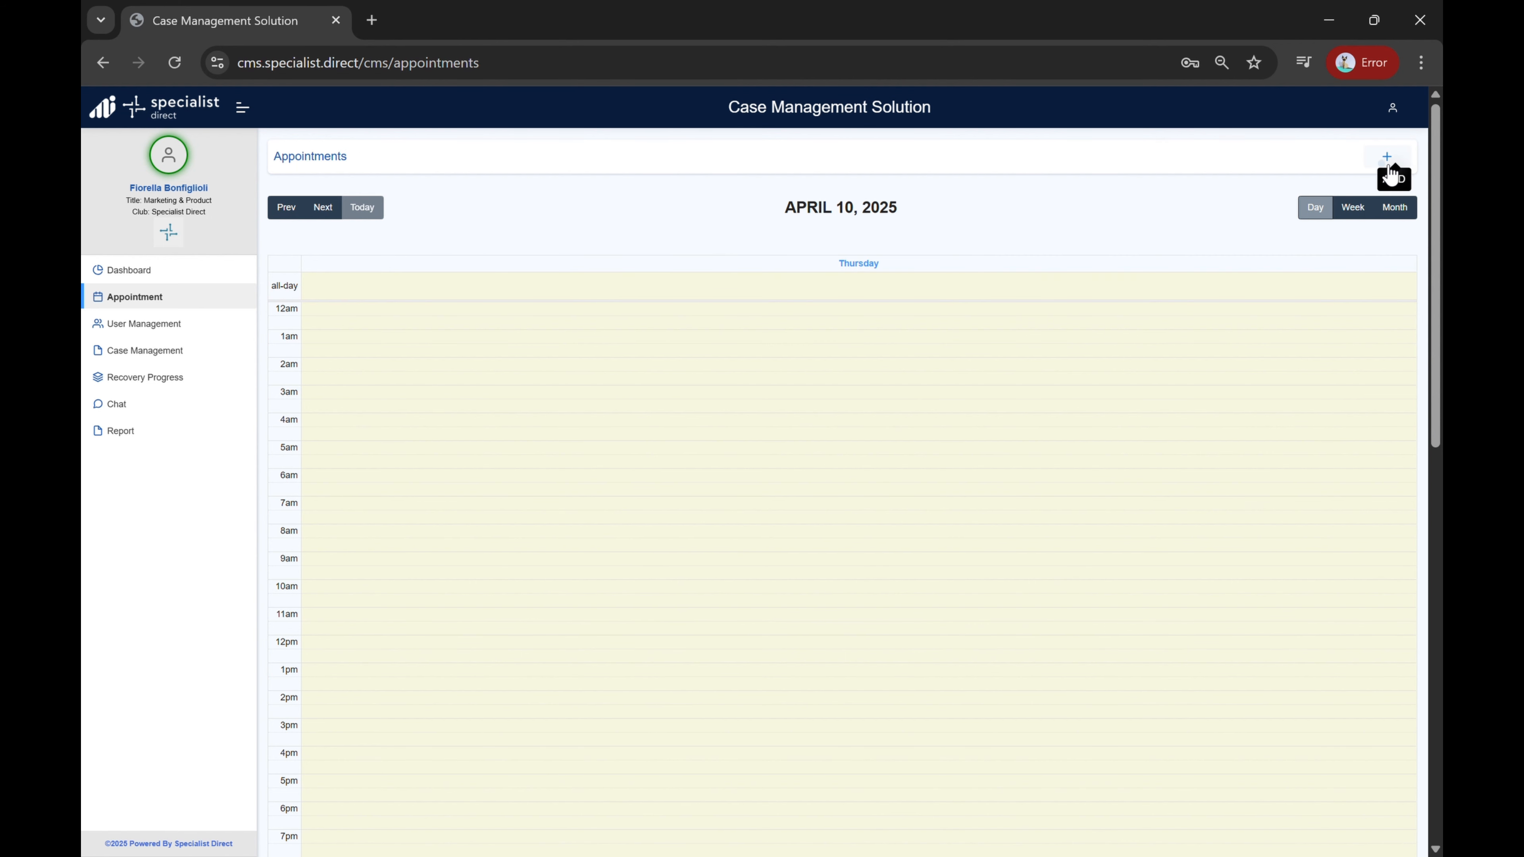
Step: Start a new appointment, choose the player and case ID 0001, and title it Check up
{"action": "left_click", "coordinate": [1388, 164]}
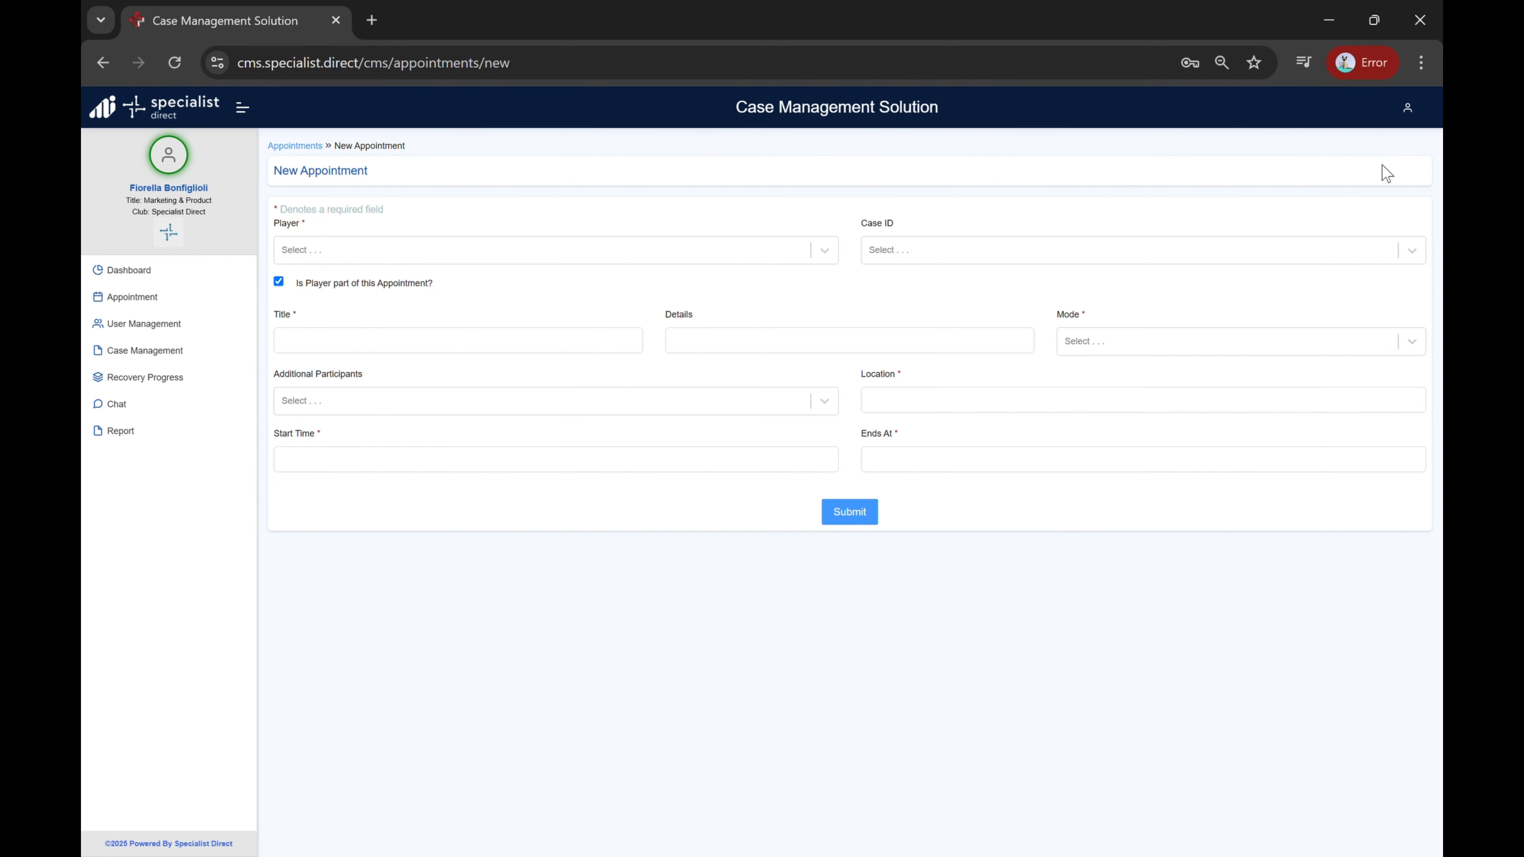
{"action": "left_click", "coordinate": [816, 252]}
{"action": "left_click", "coordinate": [715, 316]}
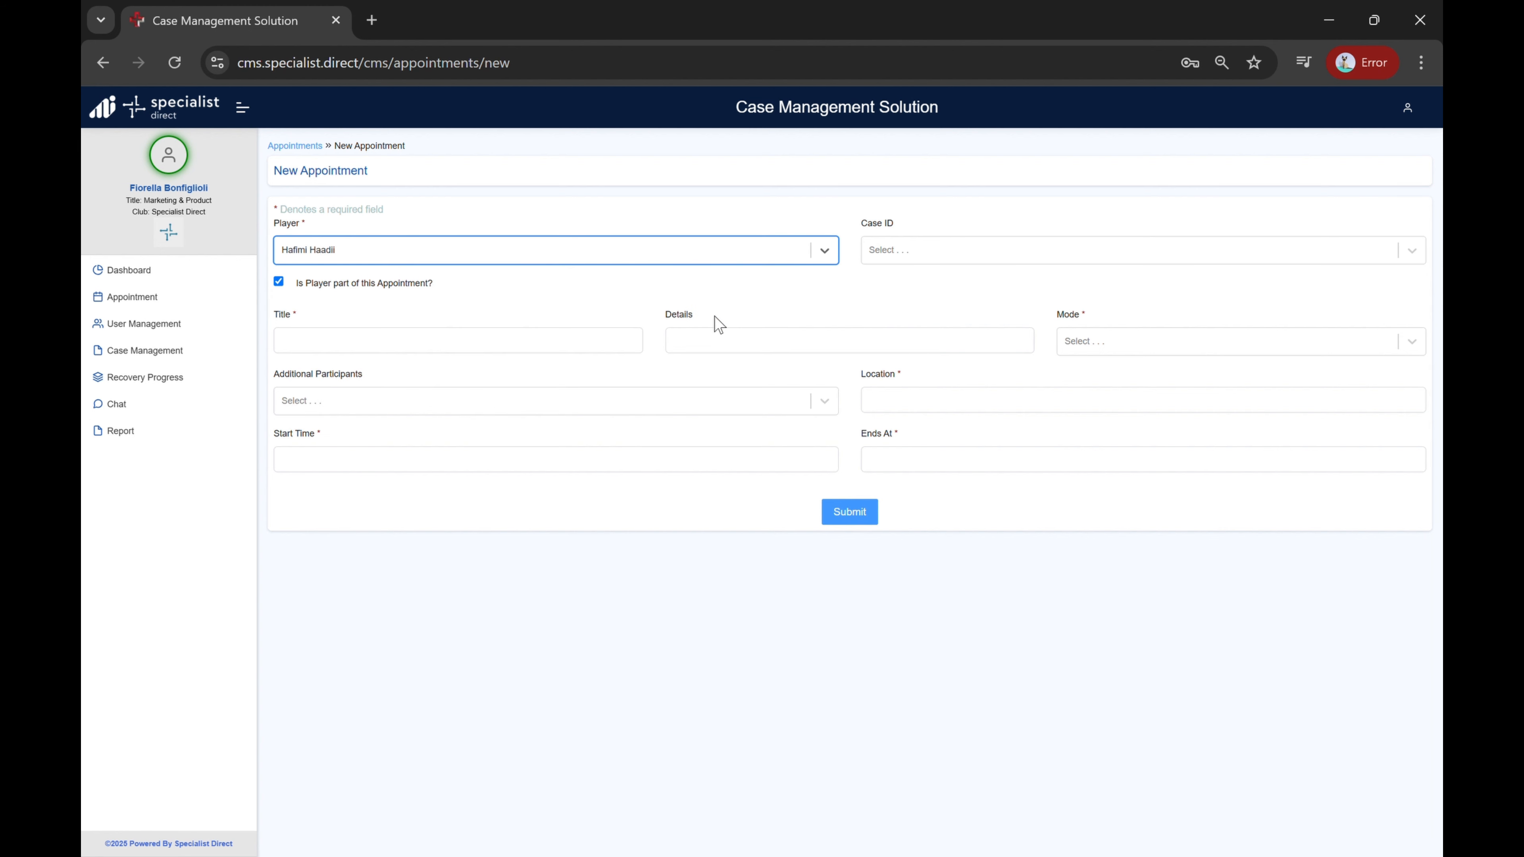
{"action": "left_click", "coordinate": [911, 253]}
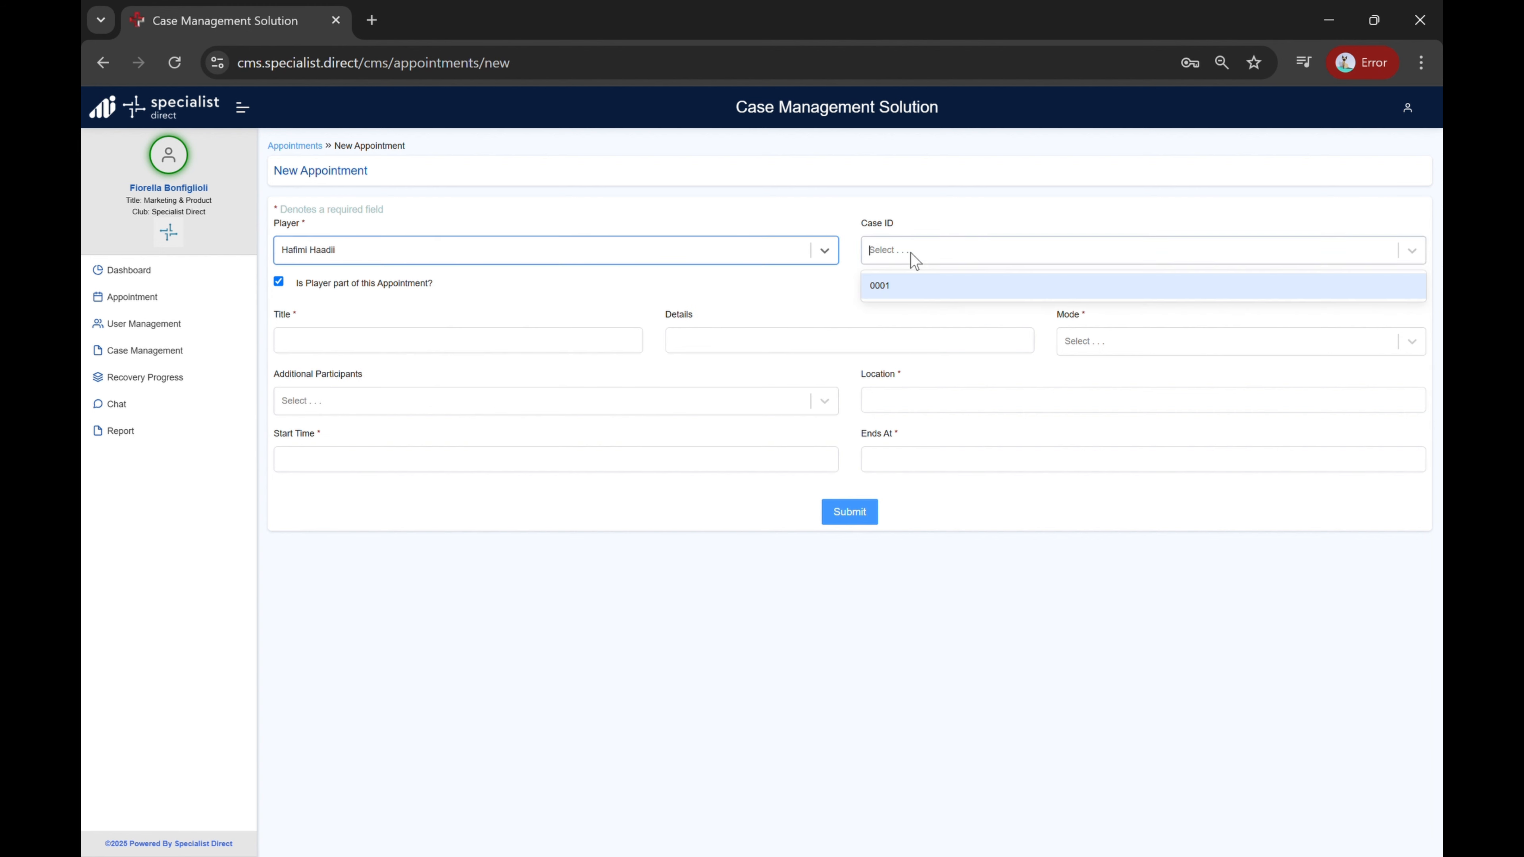
{"action": "left_click", "coordinate": [909, 285]}
{"action": "left_click", "coordinate": [525, 354]}
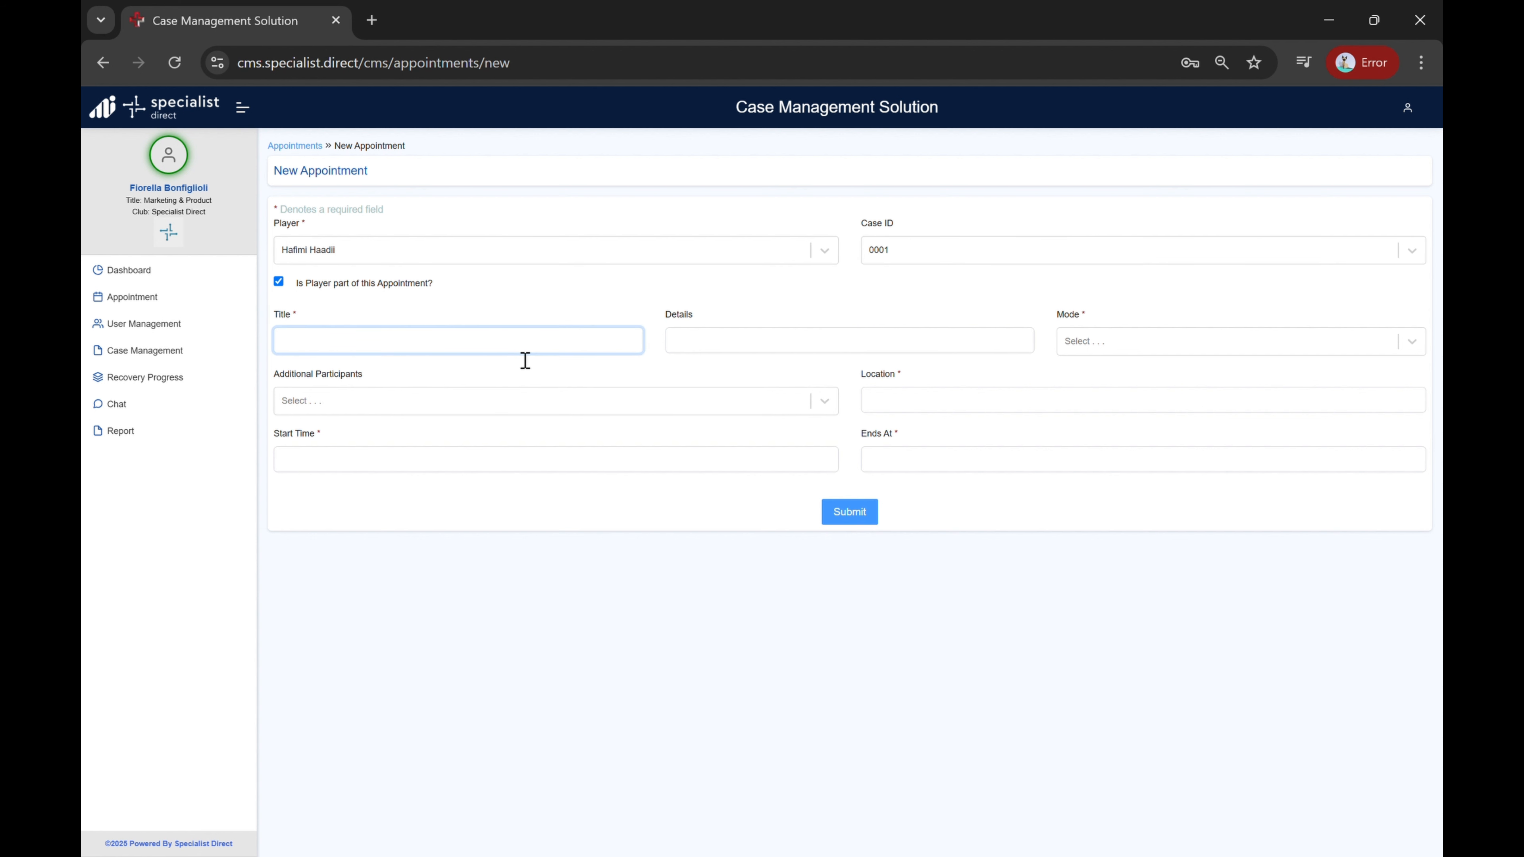
{"action": "type", "text": "Check up"}
Step: Set the appointment mode to Online and paste the Google Meet link as the location
{"action": "left_click", "coordinate": [1118, 344]}
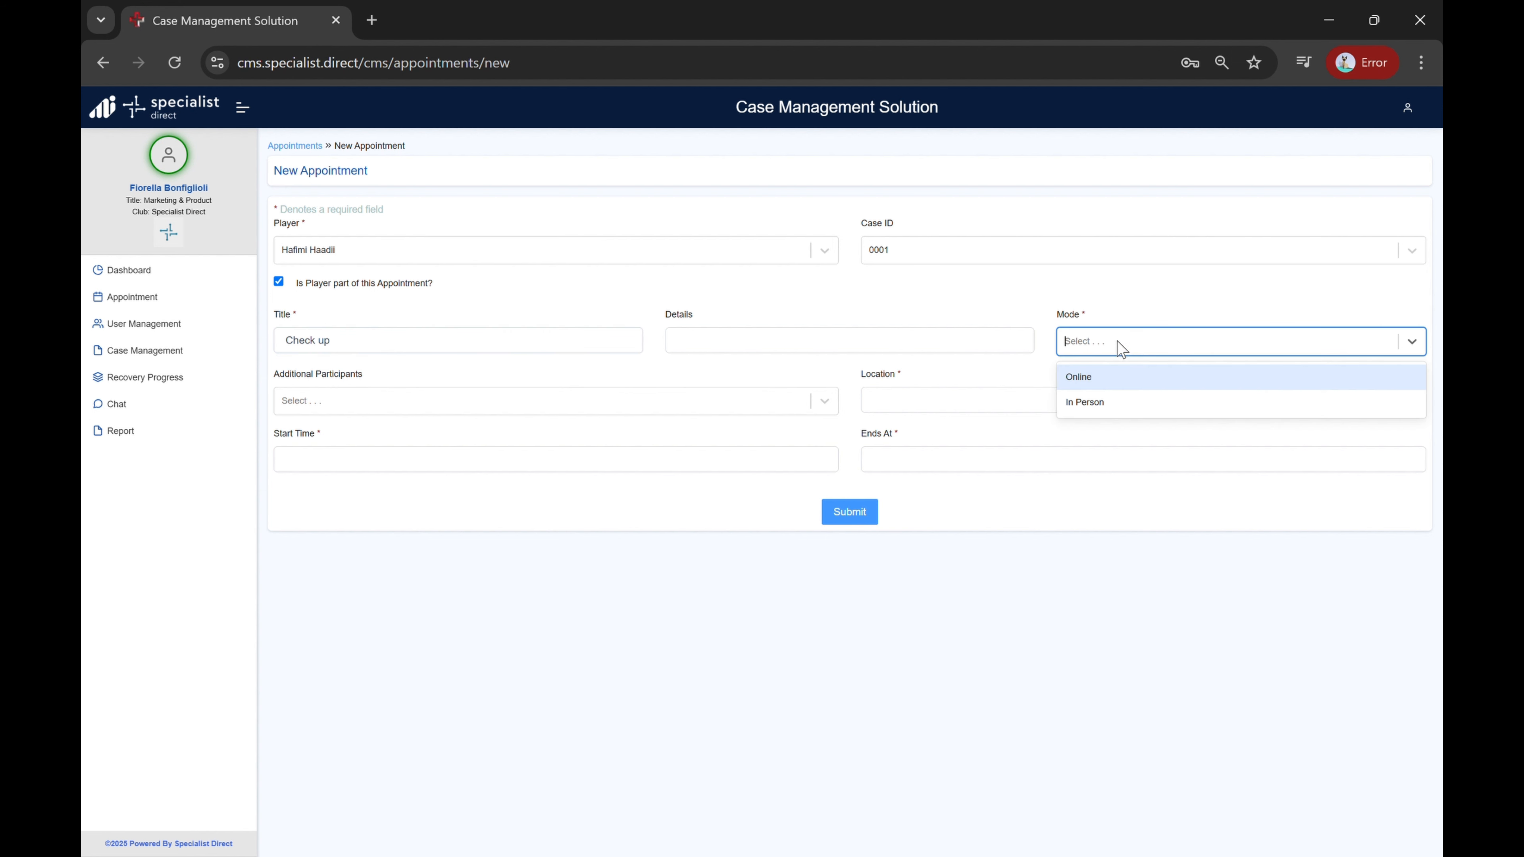
{"action": "left_click", "coordinate": [1122, 379]}
{"action": "left_click", "coordinate": [997, 401]}
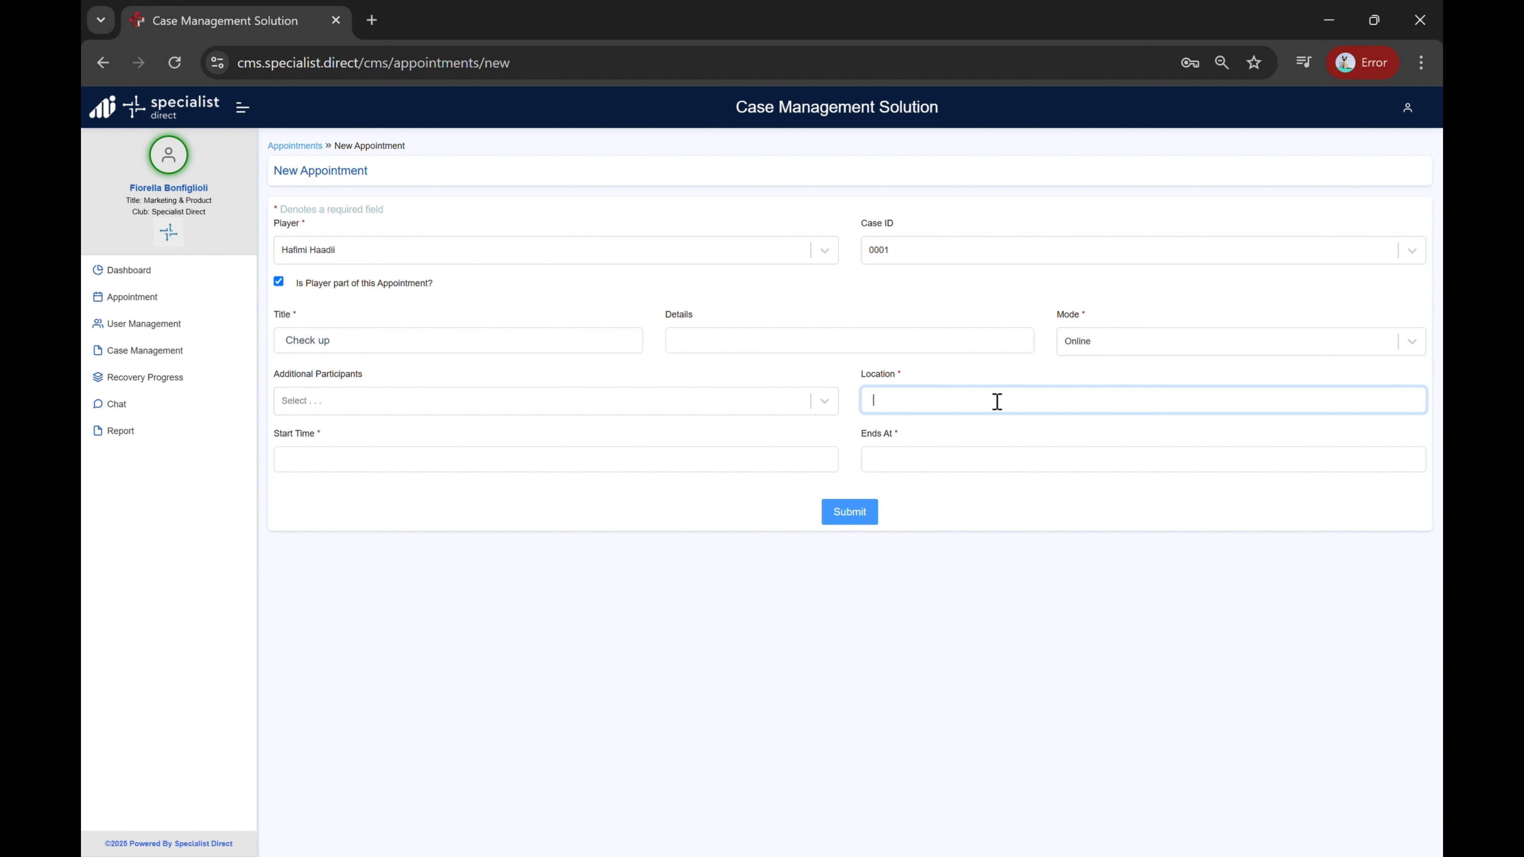
Step: Add the coach as an additional participant and set the start time to 10 April 2025, 1:00 PM
{"action": "left_click", "coordinate": [747, 401]}
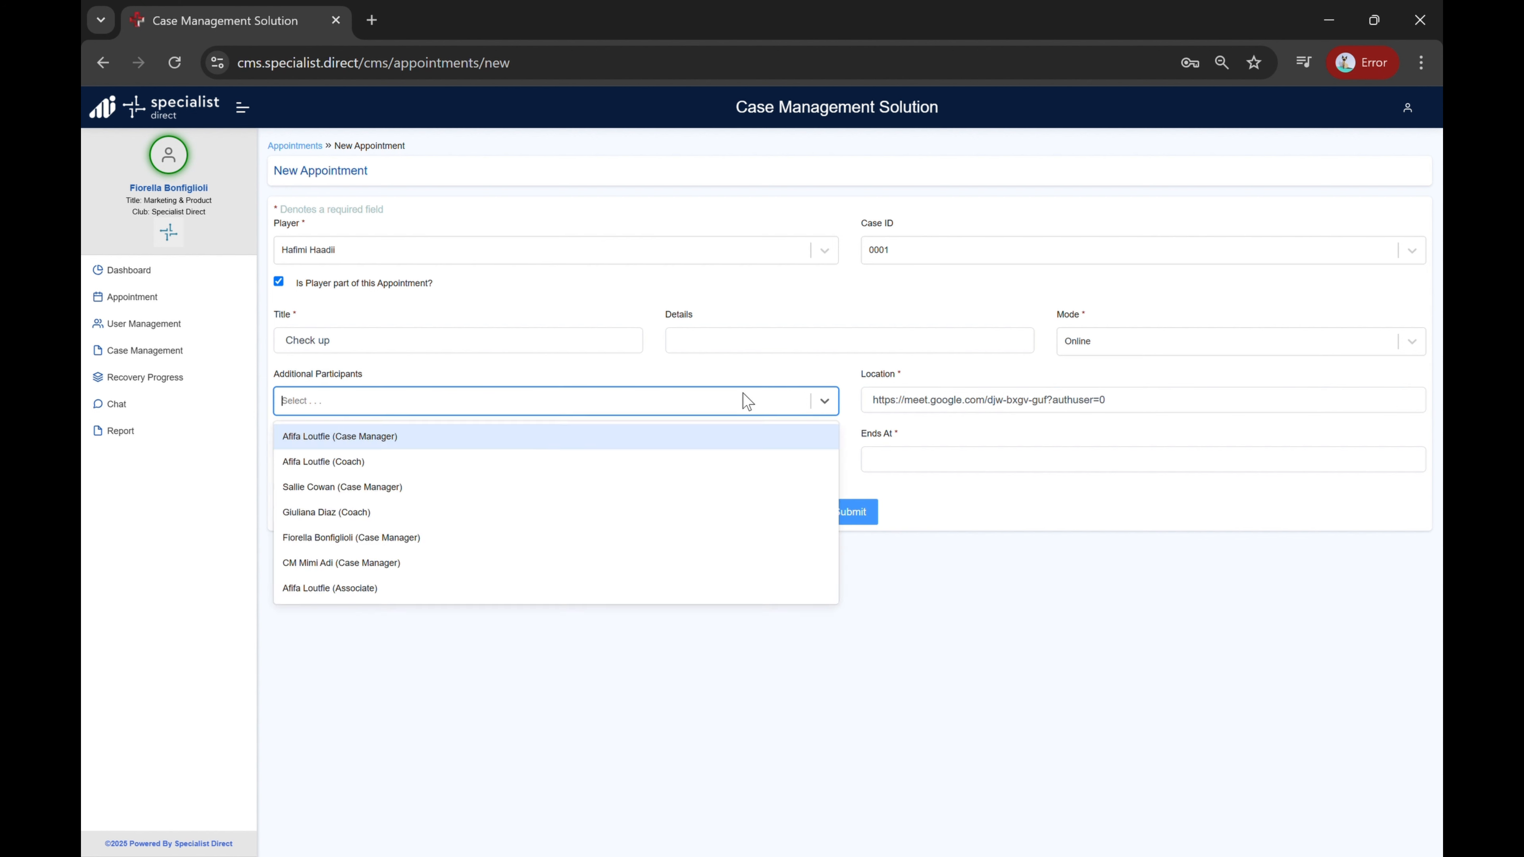
{"action": "left_click", "coordinate": [537, 474]}
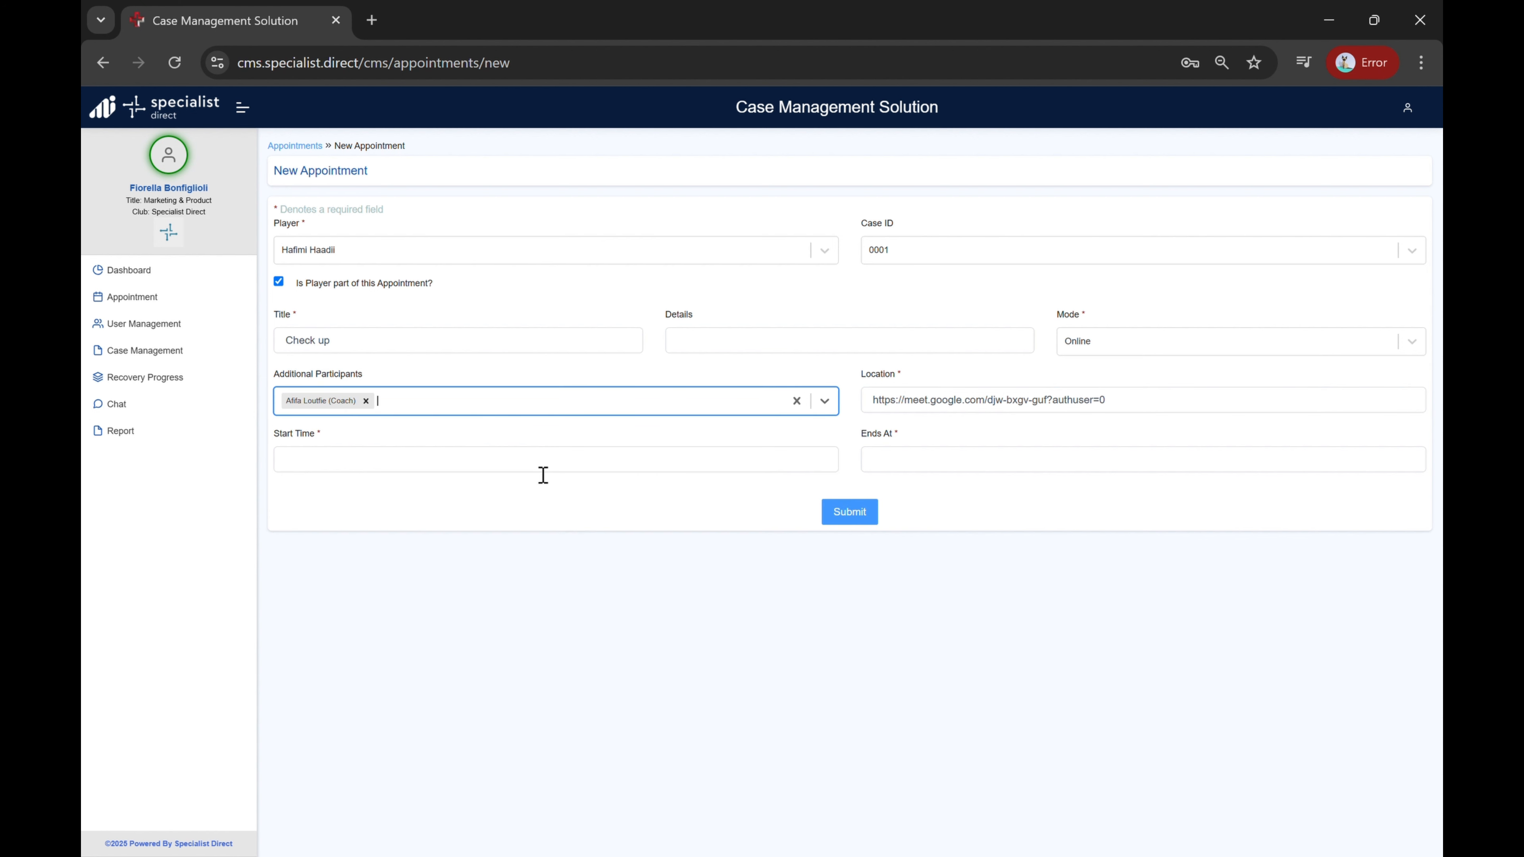
{"action": "left_click", "coordinate": [559, 472]}
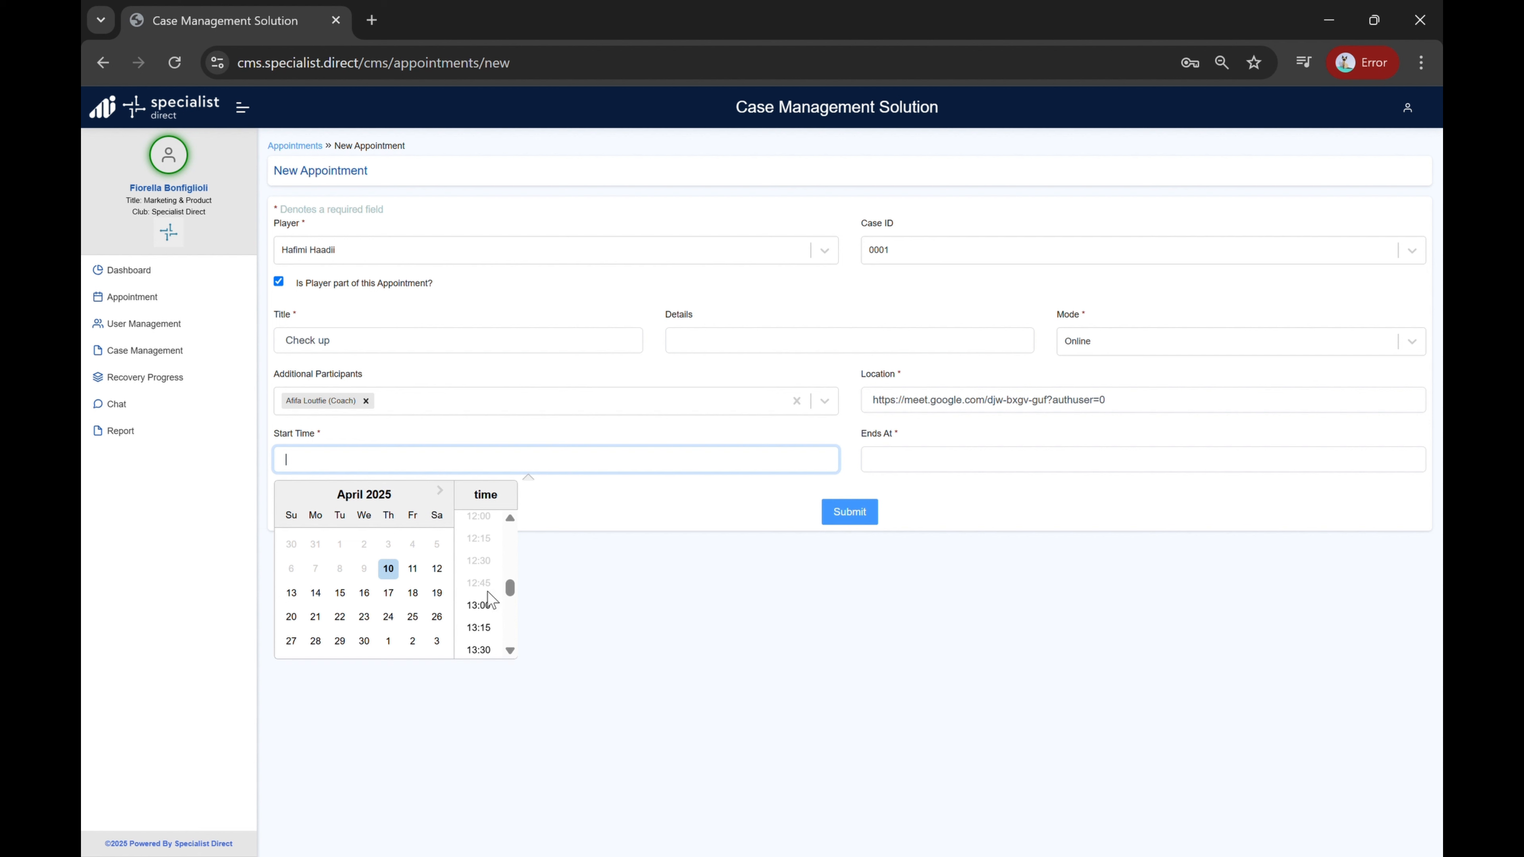
{"action": "left_click", "coordinate": [488, 606]}
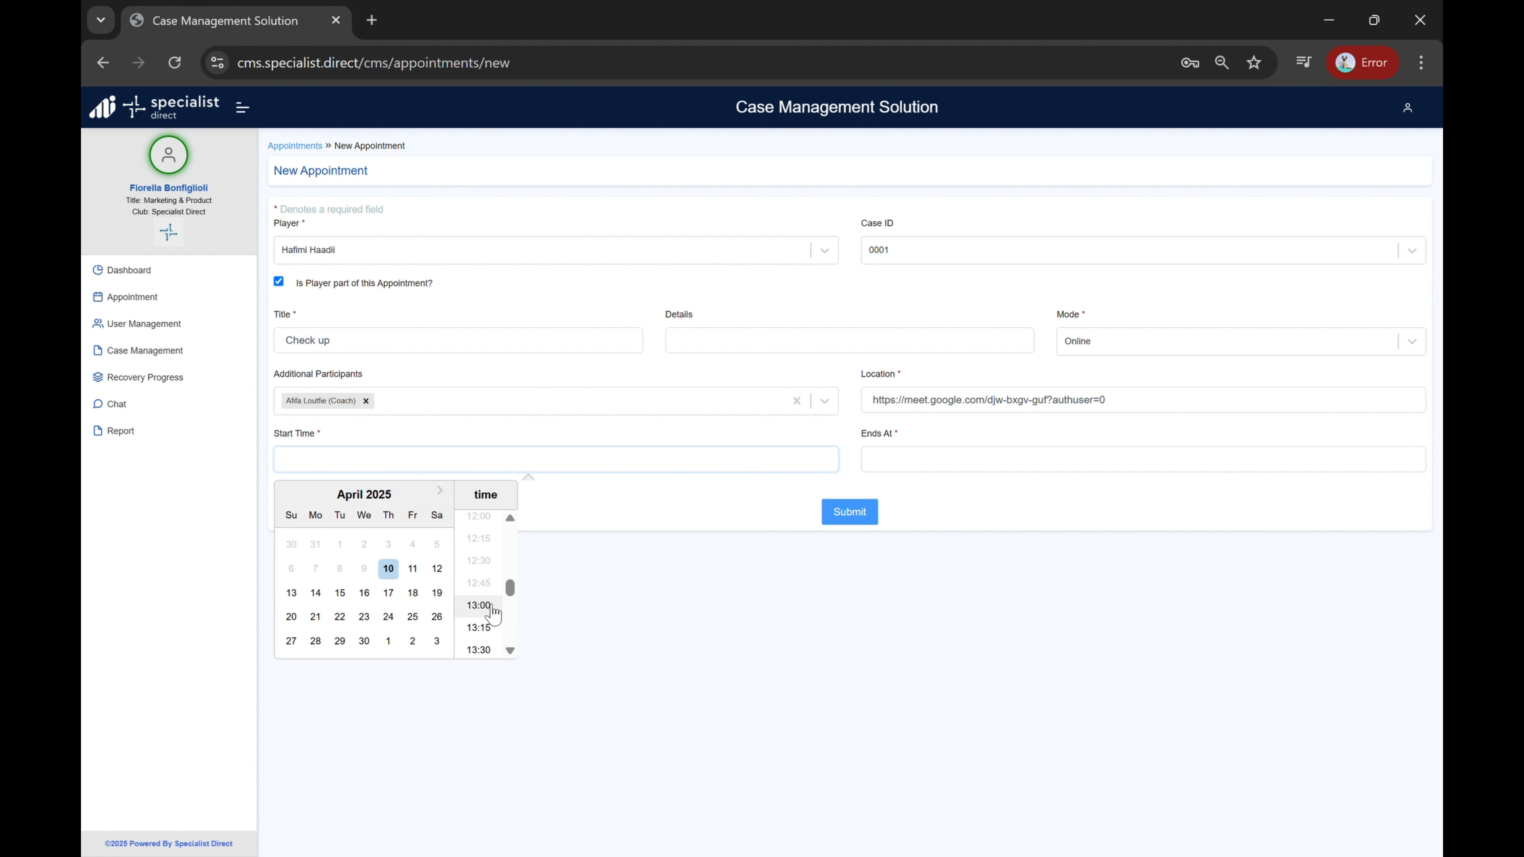
Step: Set the end time to 10 April 2025, 1:15 PM and submit the appointment
{"action": "left_click", "coordinate": [927, 473]}
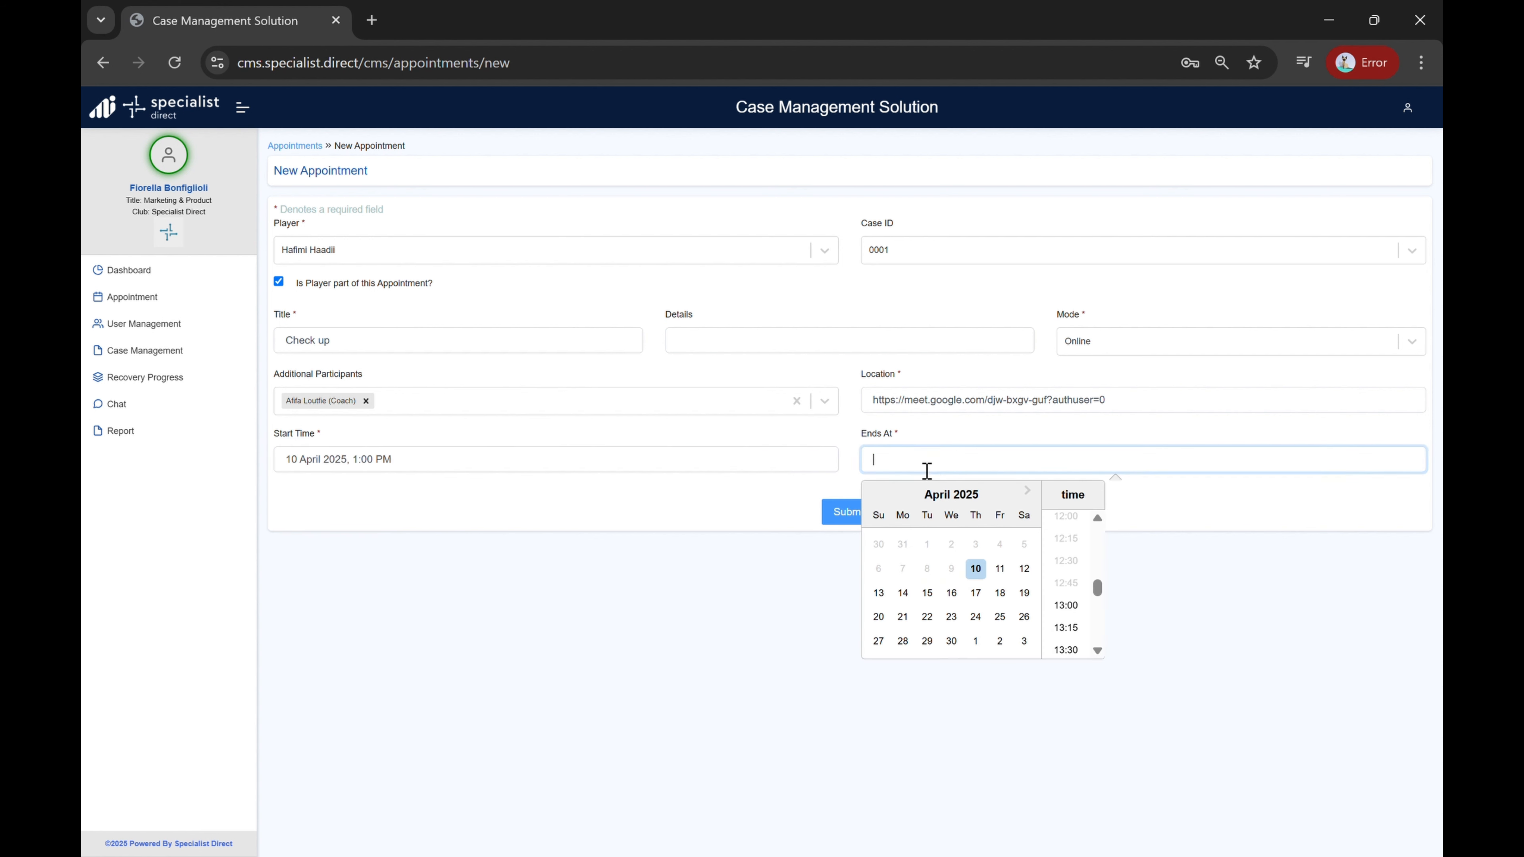
{"action": "left_click", "coordinate": [1072, 632]}
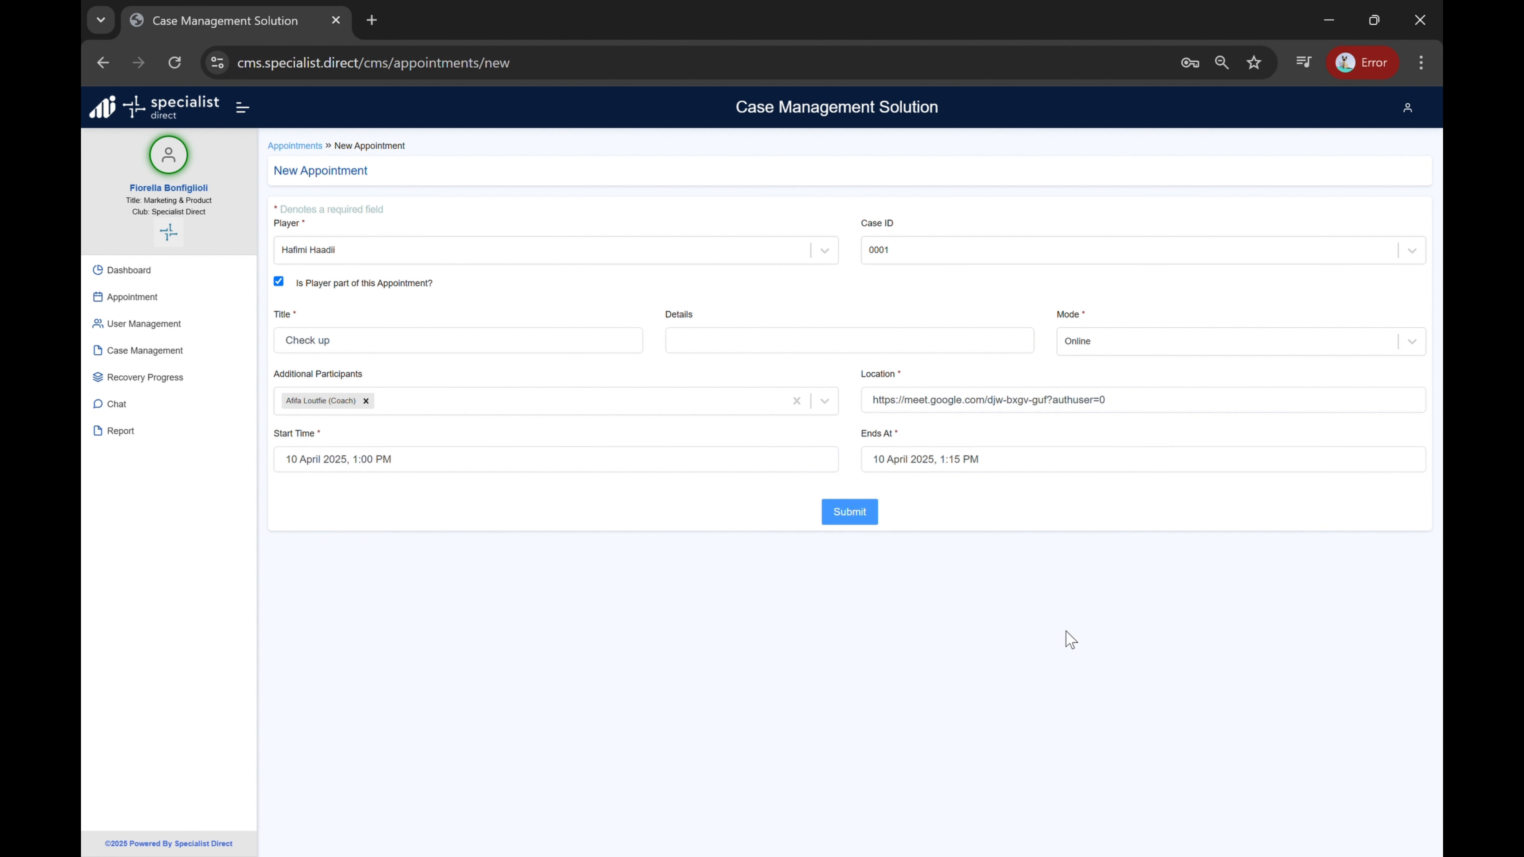
{"action": "left_click", "coordinate": [844, 522]}
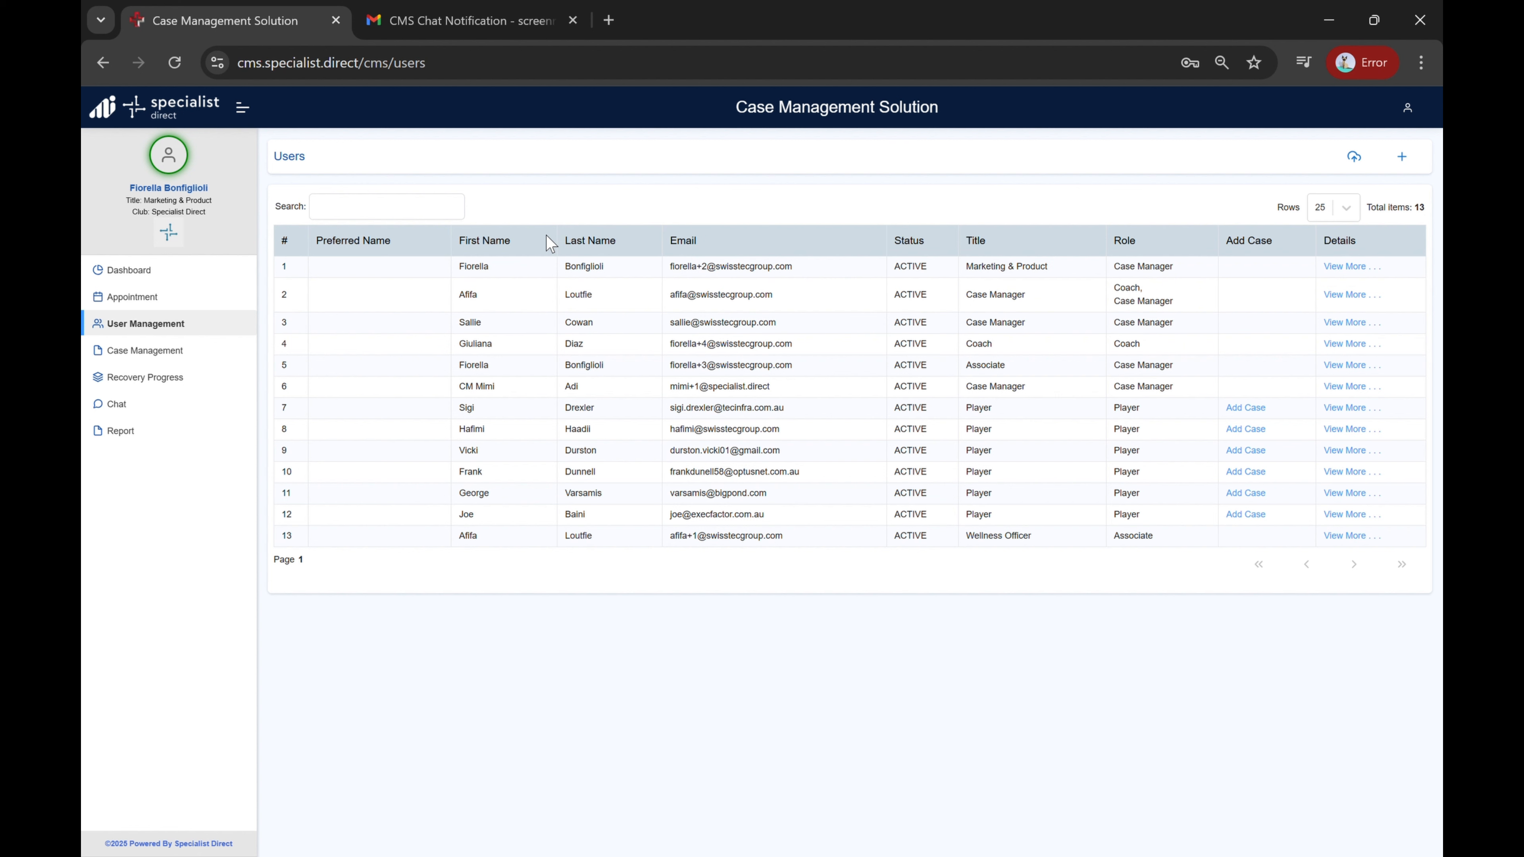
Step: Search the user list for the new player's first name
{"action": "left_click", "coordinate": [422, 217]}
{"action": "type", "text": "Coop"}
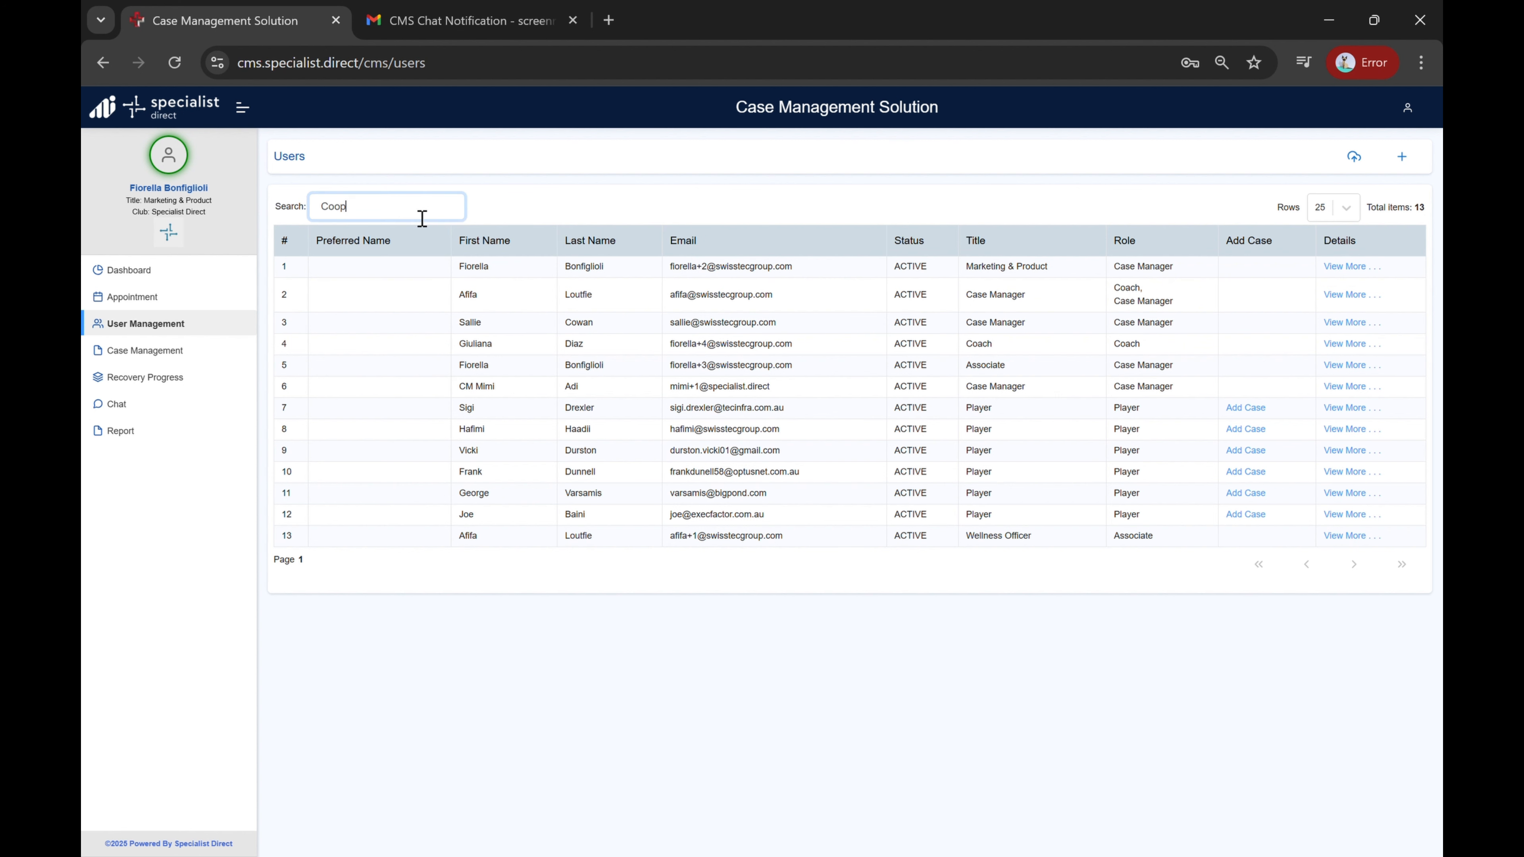
{"action": "type", "text": "er"}
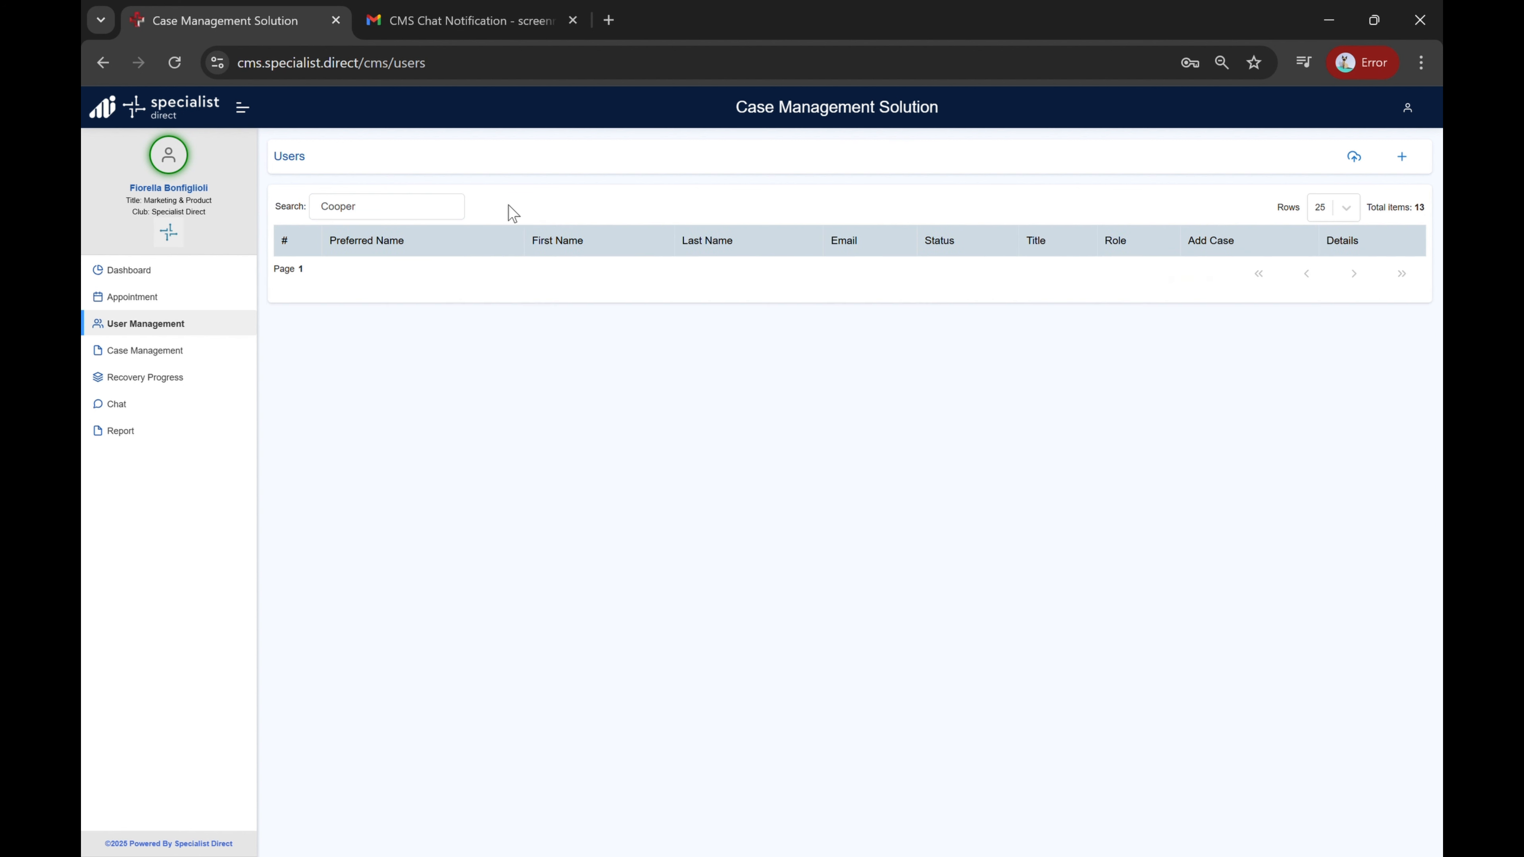
Step: Start creating a new user of type Player with the title Mr
{"action": "left_click", "coordinate": [1403, 159]}
{"action": "left_click", "coordinate": [877, 244]}
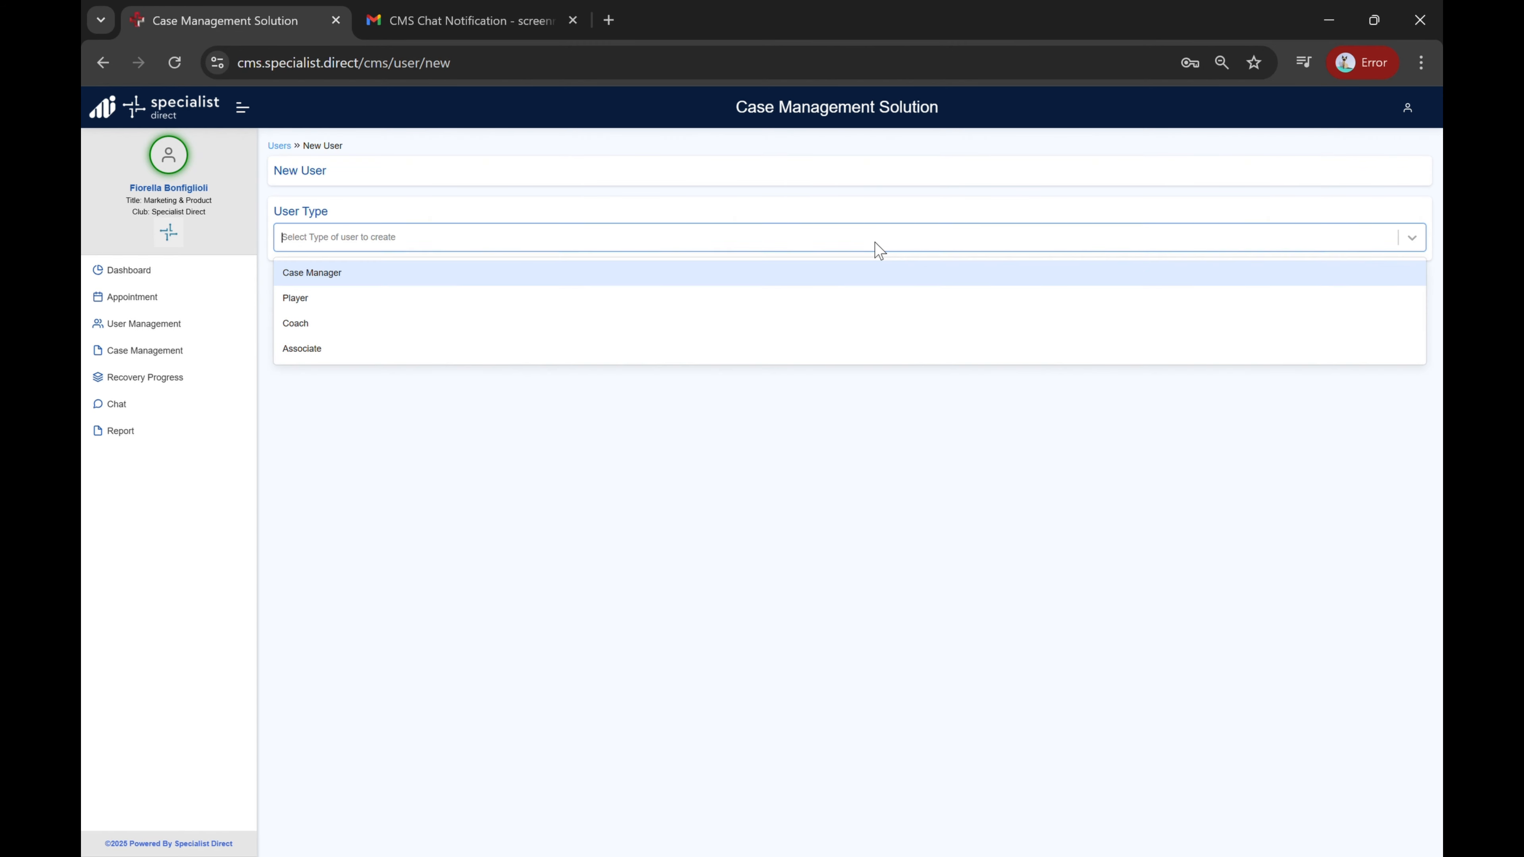
{"action": "left_click", "coordinate": [676, 309]}
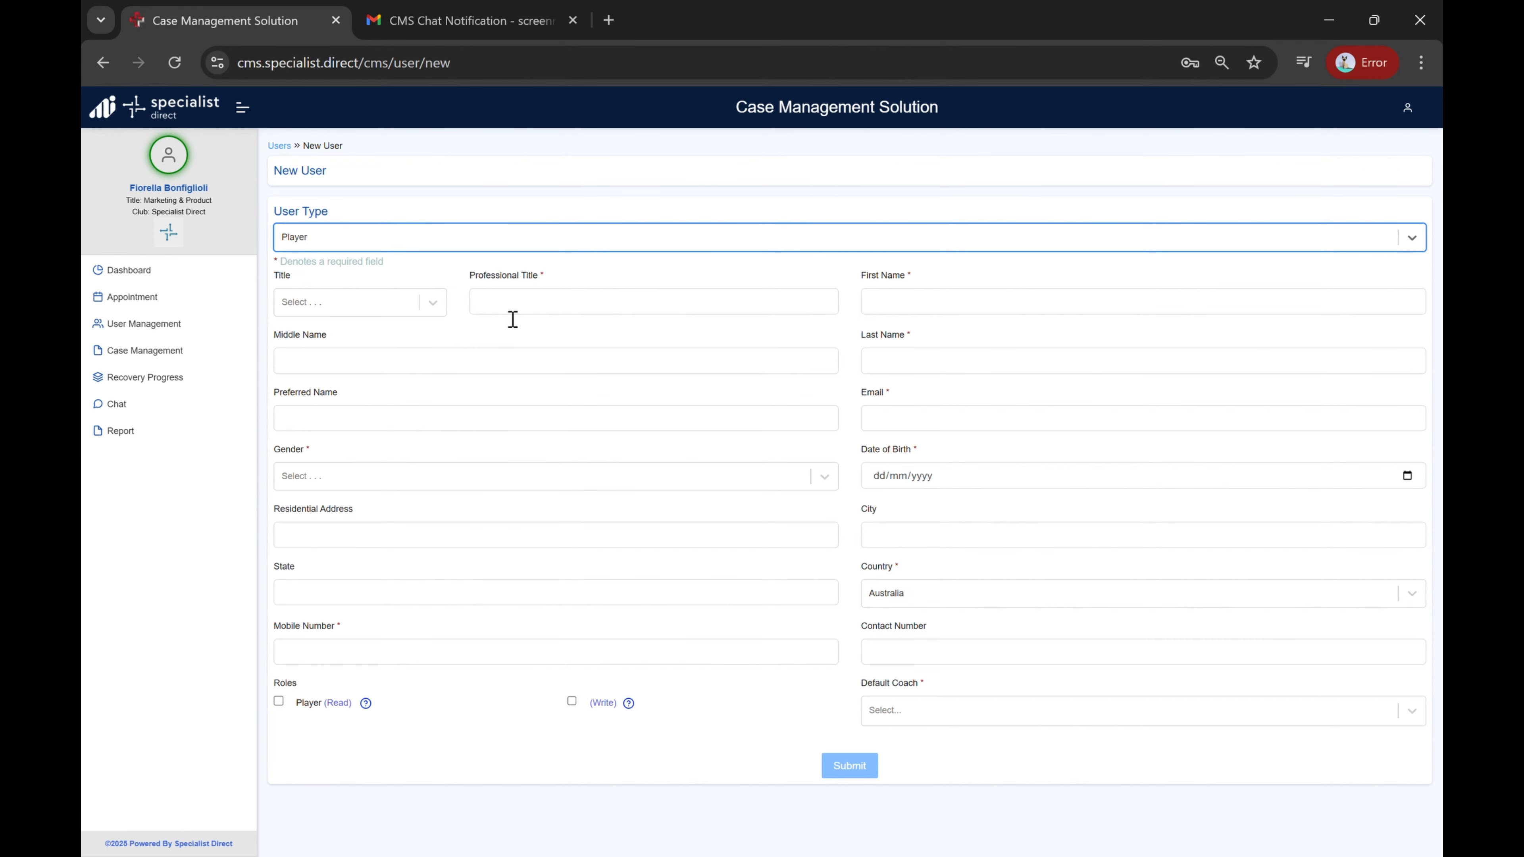
{"action": "left_click", "coordinate": [433, 308]}
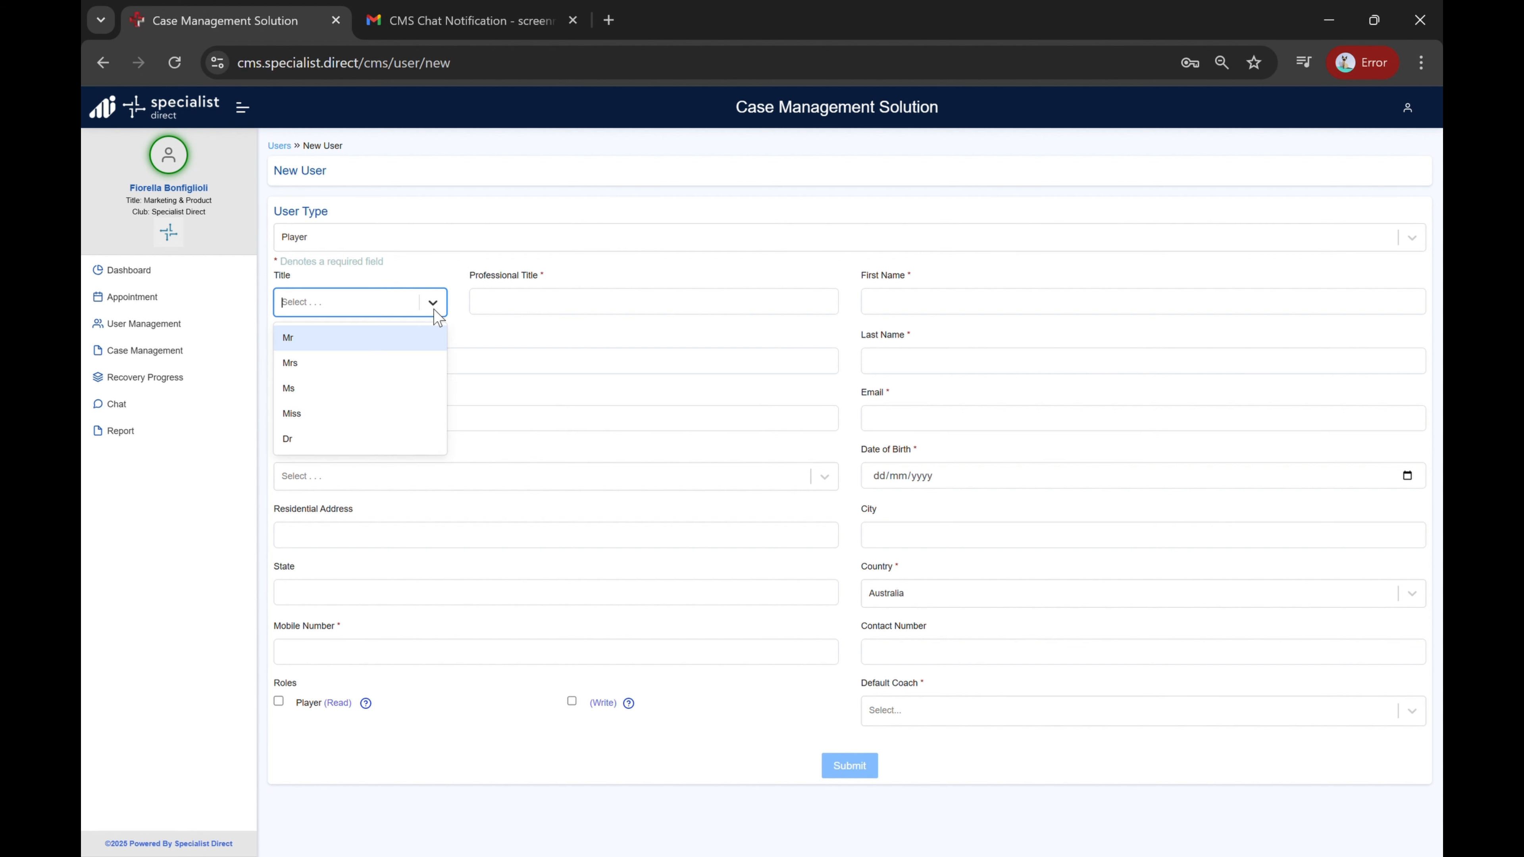
{"action": "left_click", "coordinate": [385, 338]}
Step: Set the professional title to Player and enter the player's first and last names
{"action": "left_click", "coordinate": [533, 308]}
{"action": "left_click", "coordinate": [593, 340]}
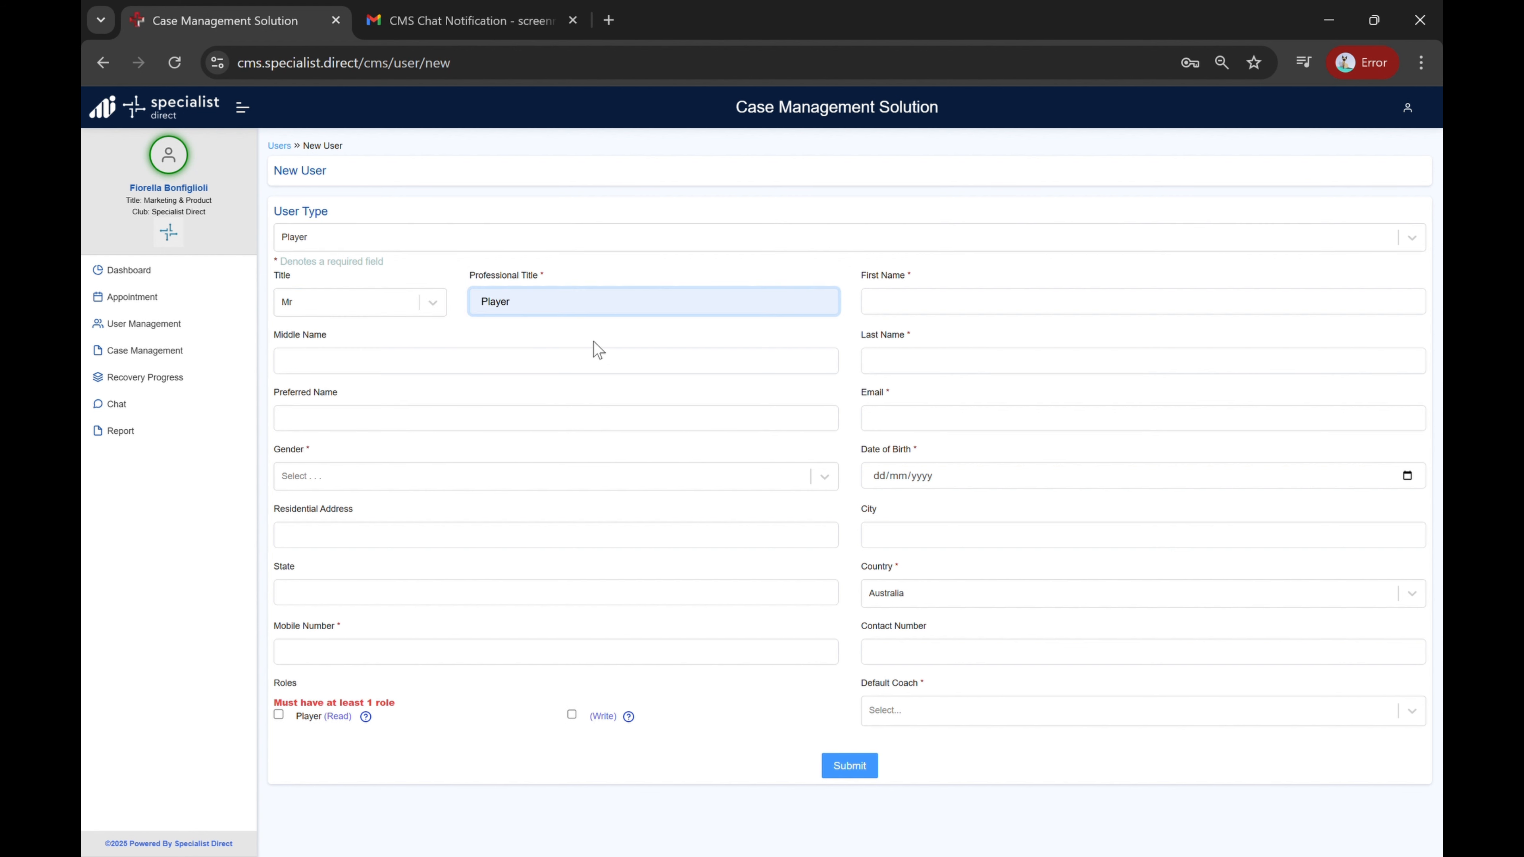
{"action": "left_click", "coordinate": [945, 313]}
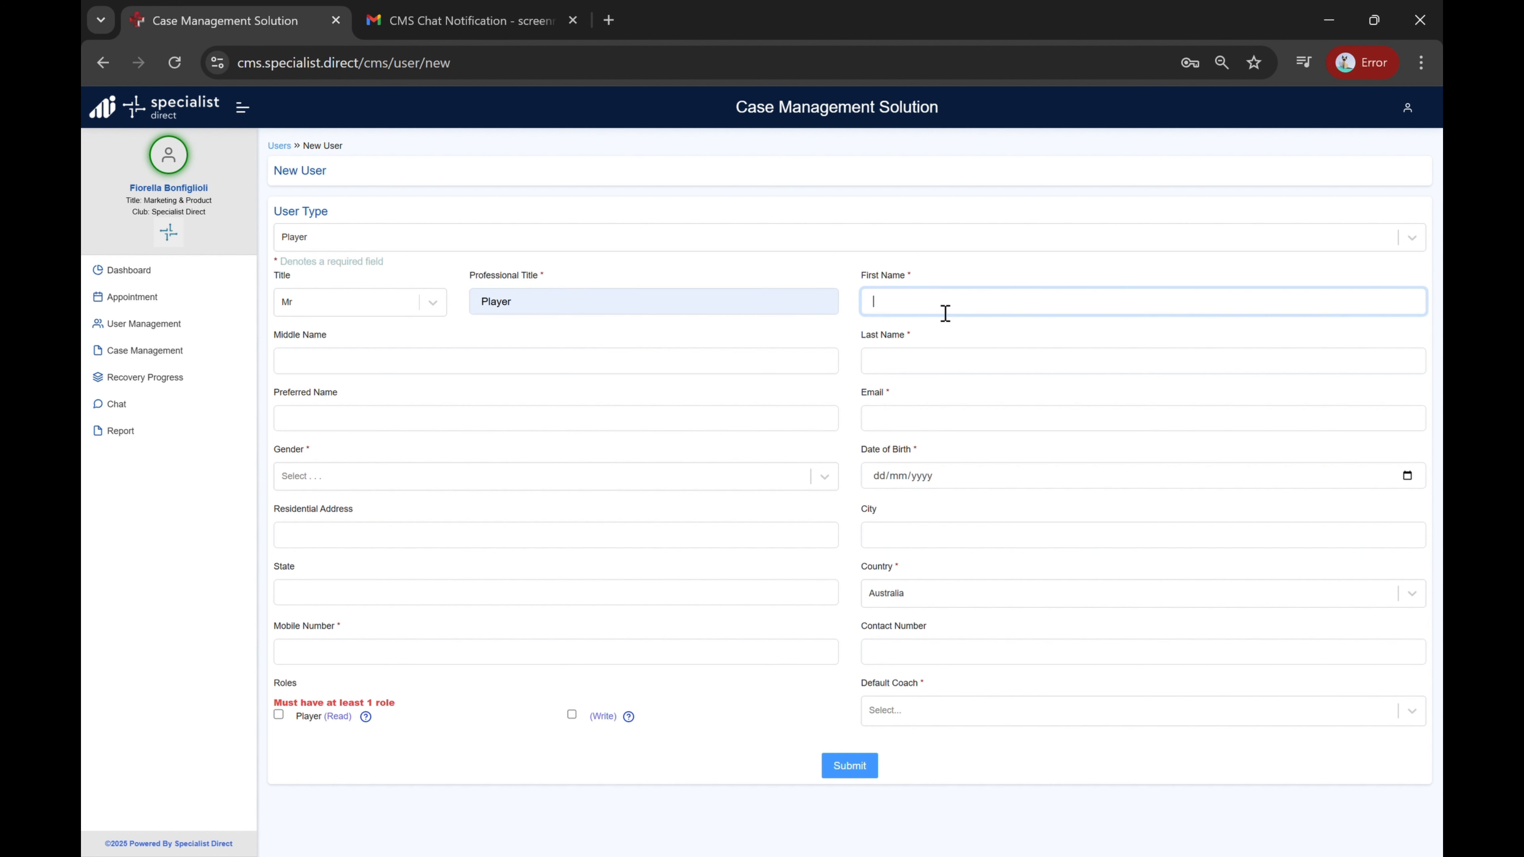
{"action": "left_click", "coordinate": [911, 374]}
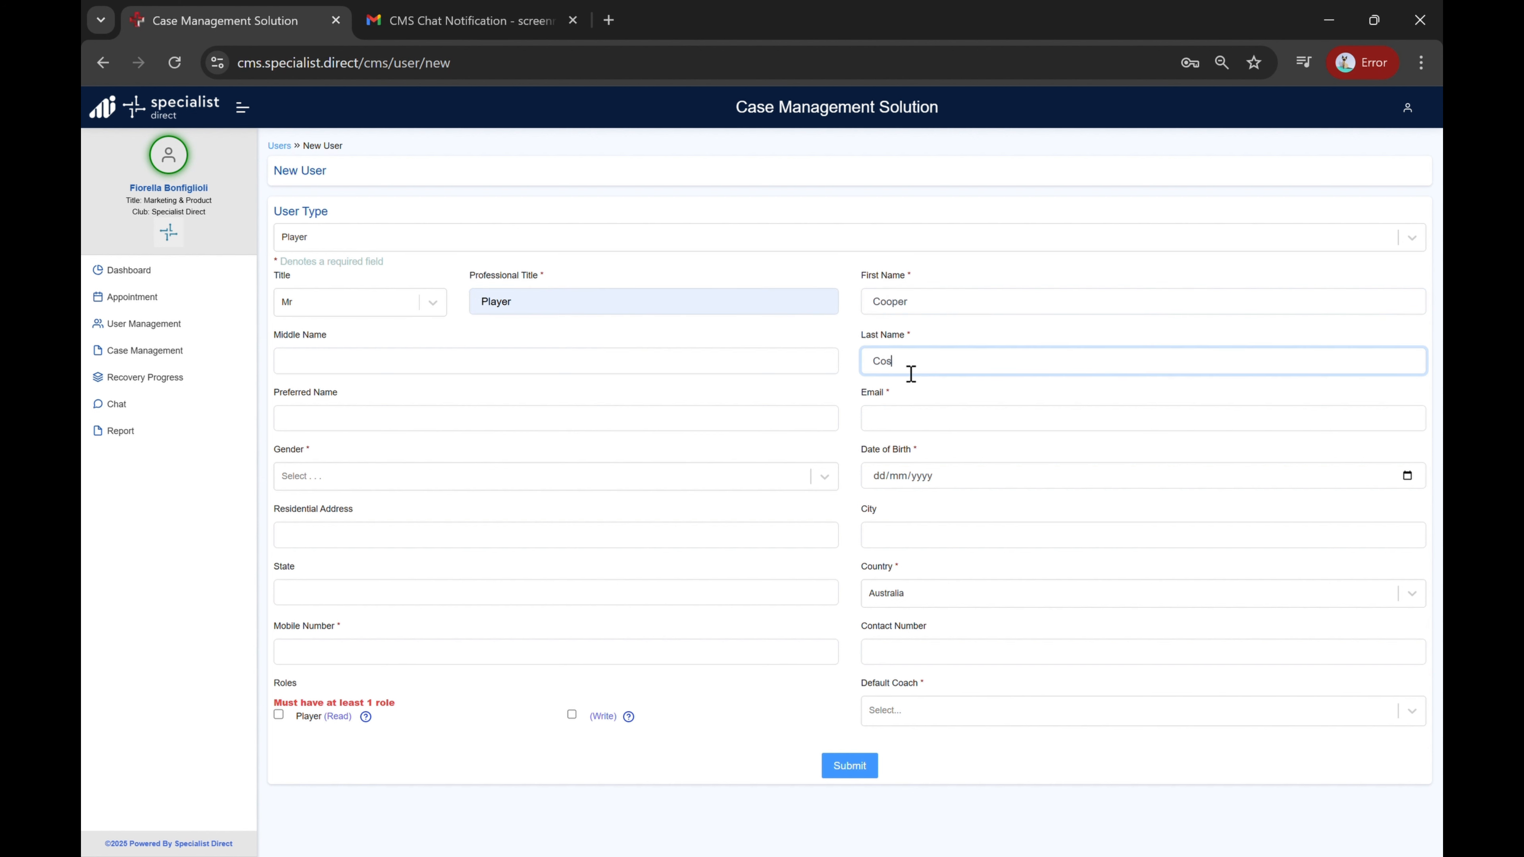
Step: Paste the player's e-mail address and pick the date of birth from the calendar
{"action": "left_click", "coordinate": [934, 418]}
{"action": "key", "text": "ctrl+v"}
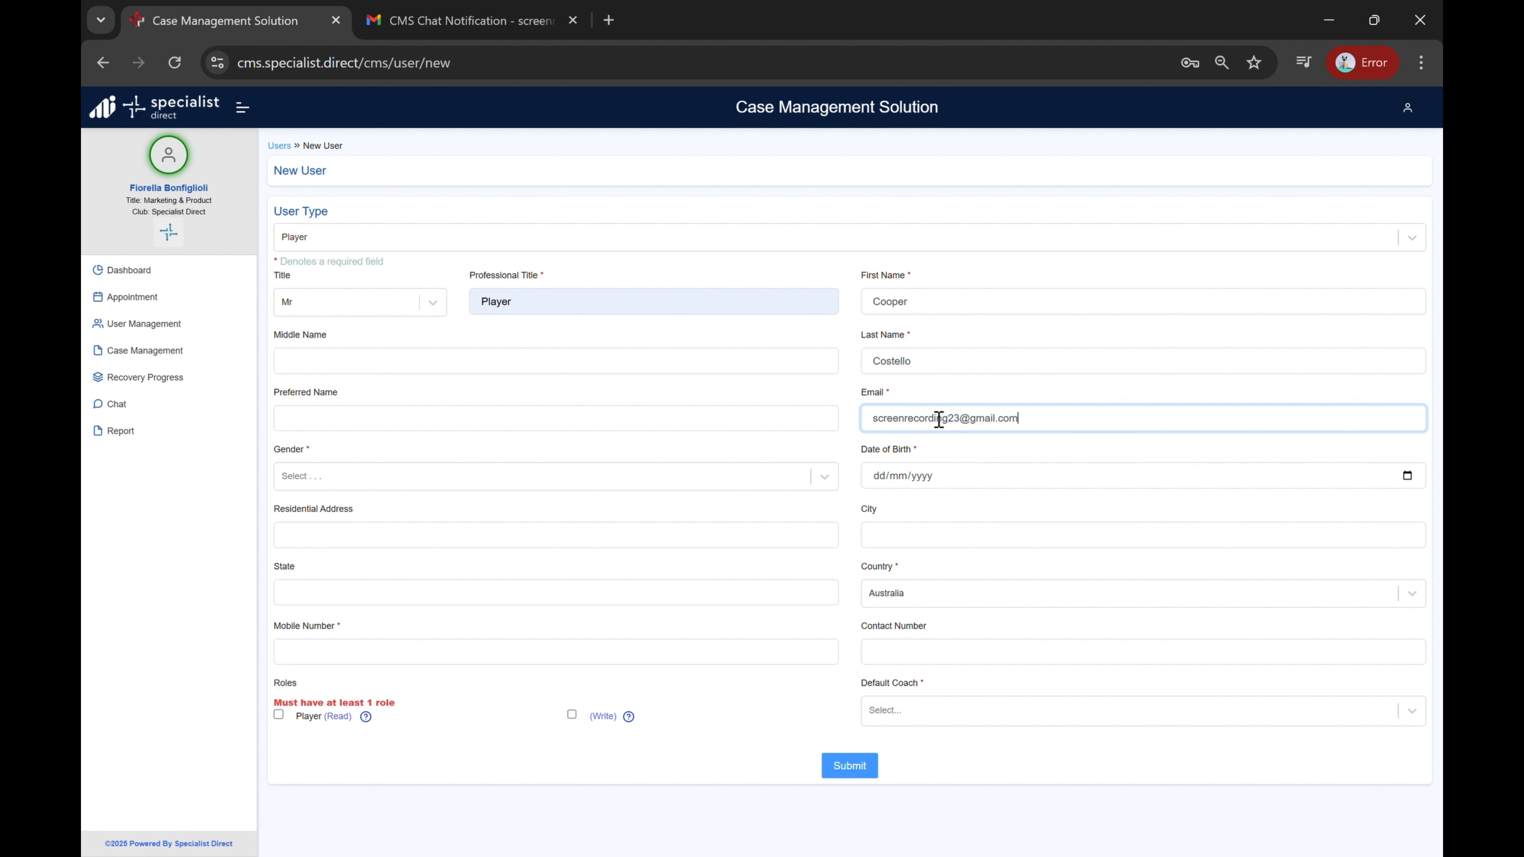
{"action": "left_click", "coordinate": [950, 478]}
{"action": "left_click", "coordinate": [1407, 478]}
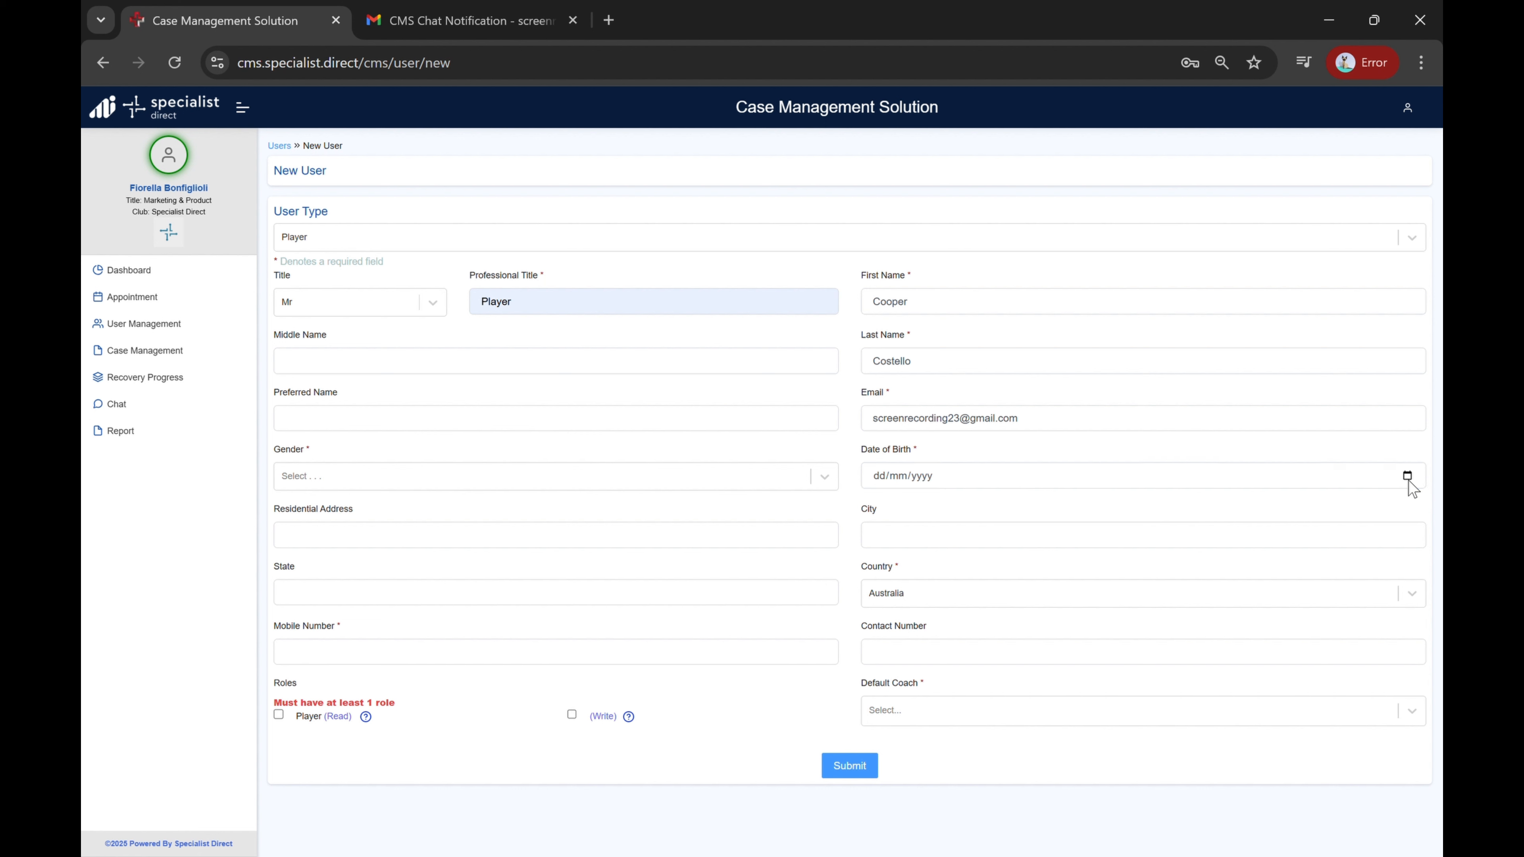
{"action": "left_click", "coordinate": [986, 506]}
Step: Set the player's gender to Male
{"action": "left_click", "coordinate": [639, 477]}
{"action": "left_click", "coordinate": [507, 518]}
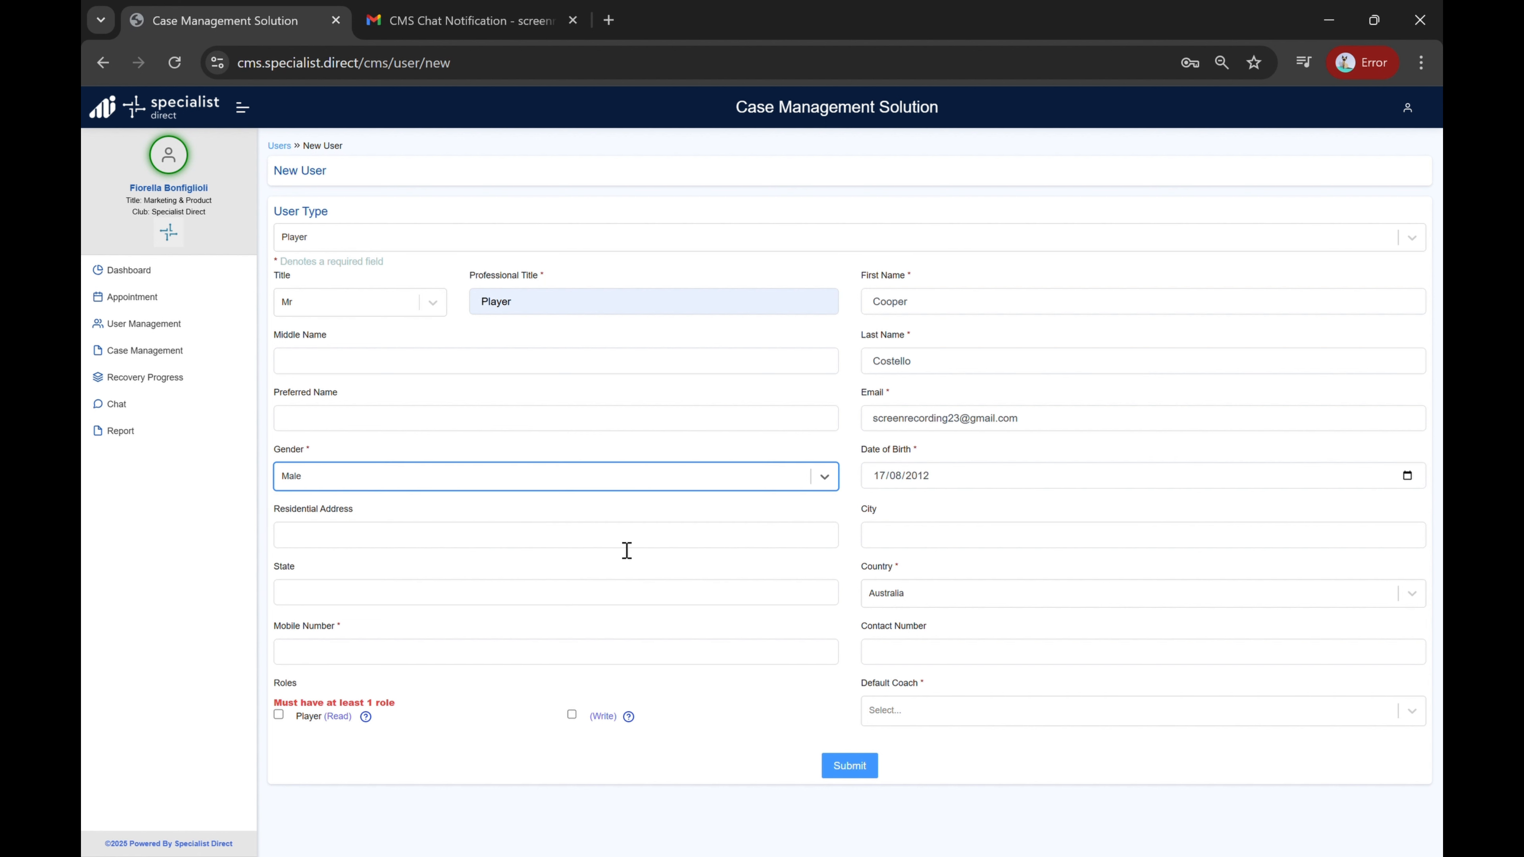
Step: Enter the player's mobile number
{"action": "left_click", "coordinate": [753, 664]}
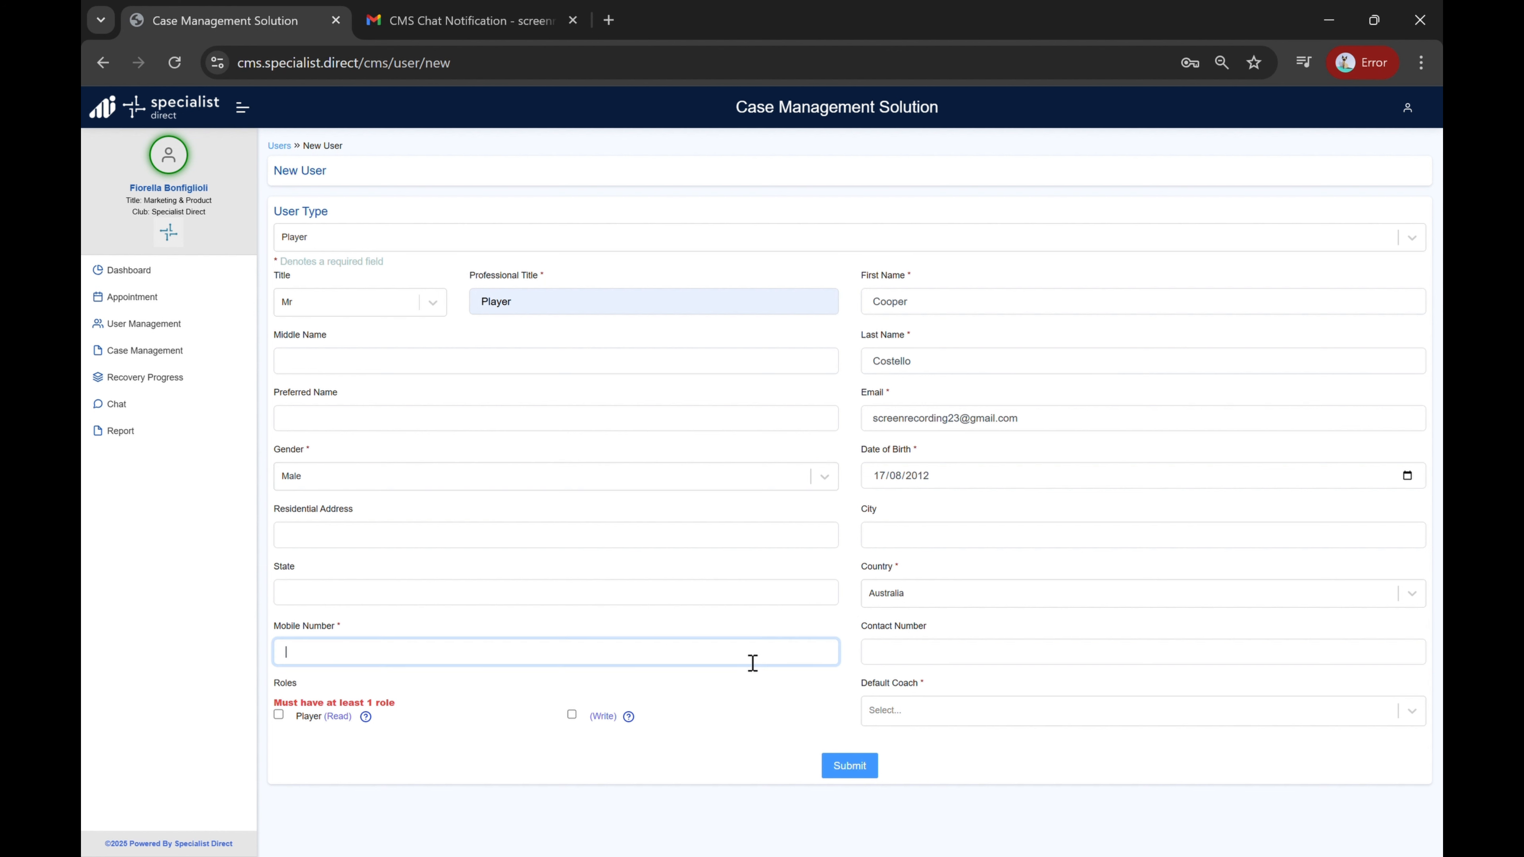
Step: Give the player both the Player Read and Write roles
{"action": "left_click", "coordinate": [280, 715]}
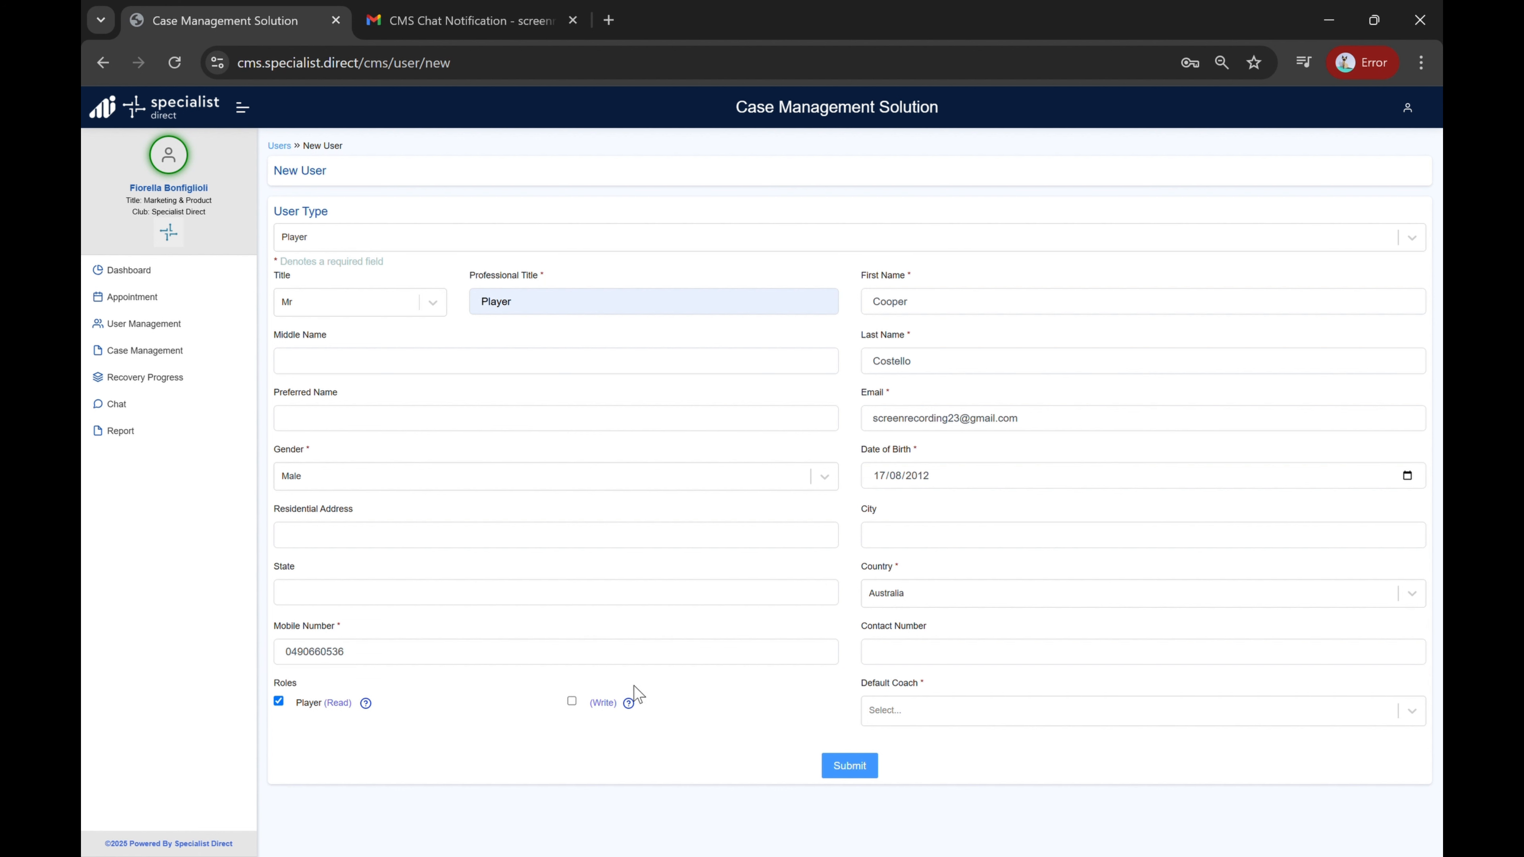
{"action": "left_click", "coordinate": [572, 702]}
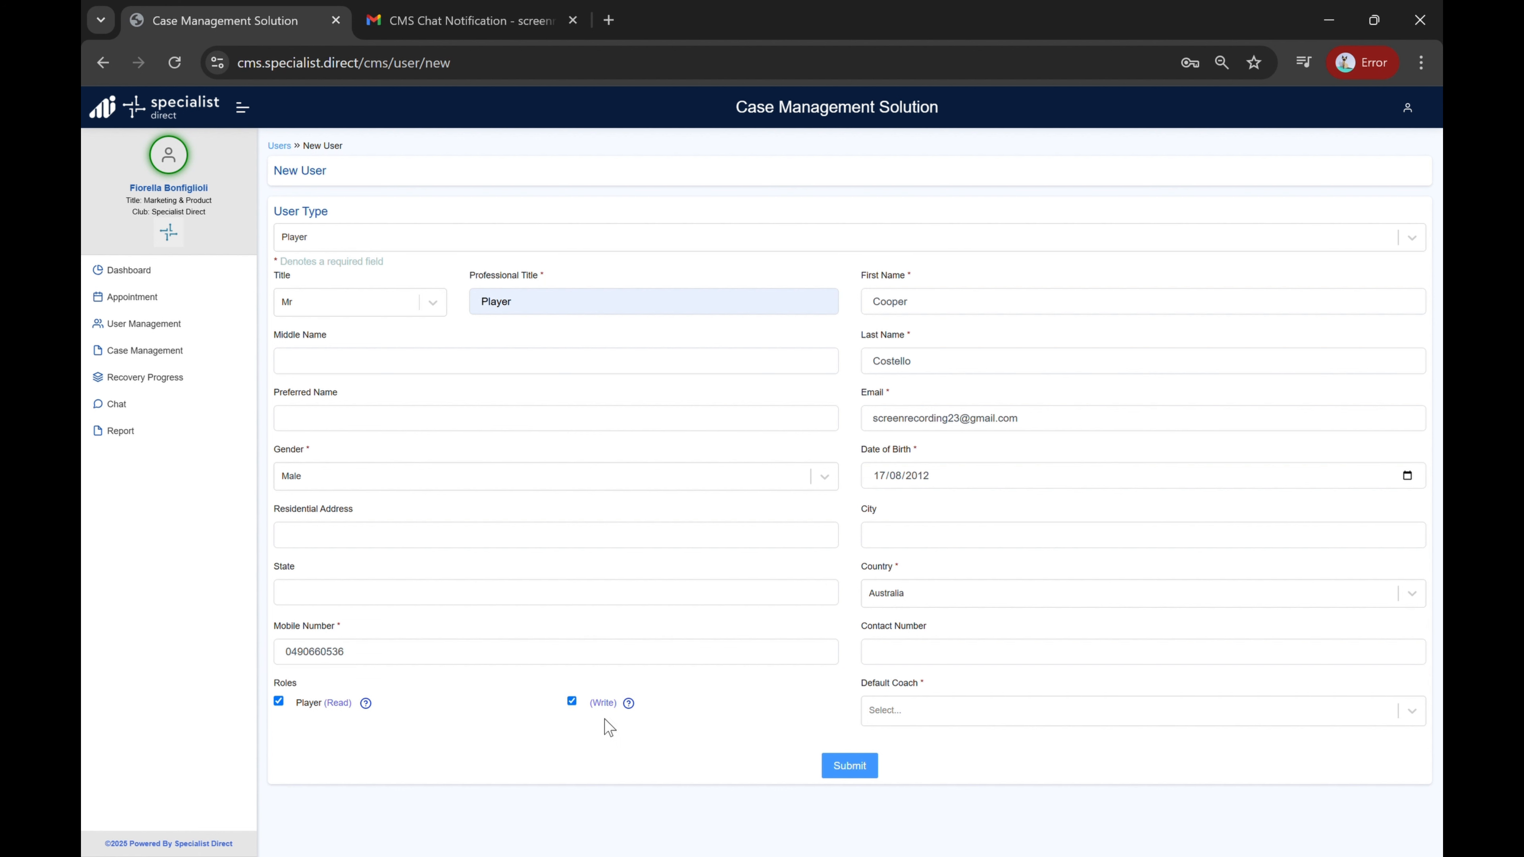
Step: Choose the player's default coach and submit the new user
{"action": "left_click", "coordinate": [865, 721]}
{"action": "left_click", "coordinate": [888, 751]}
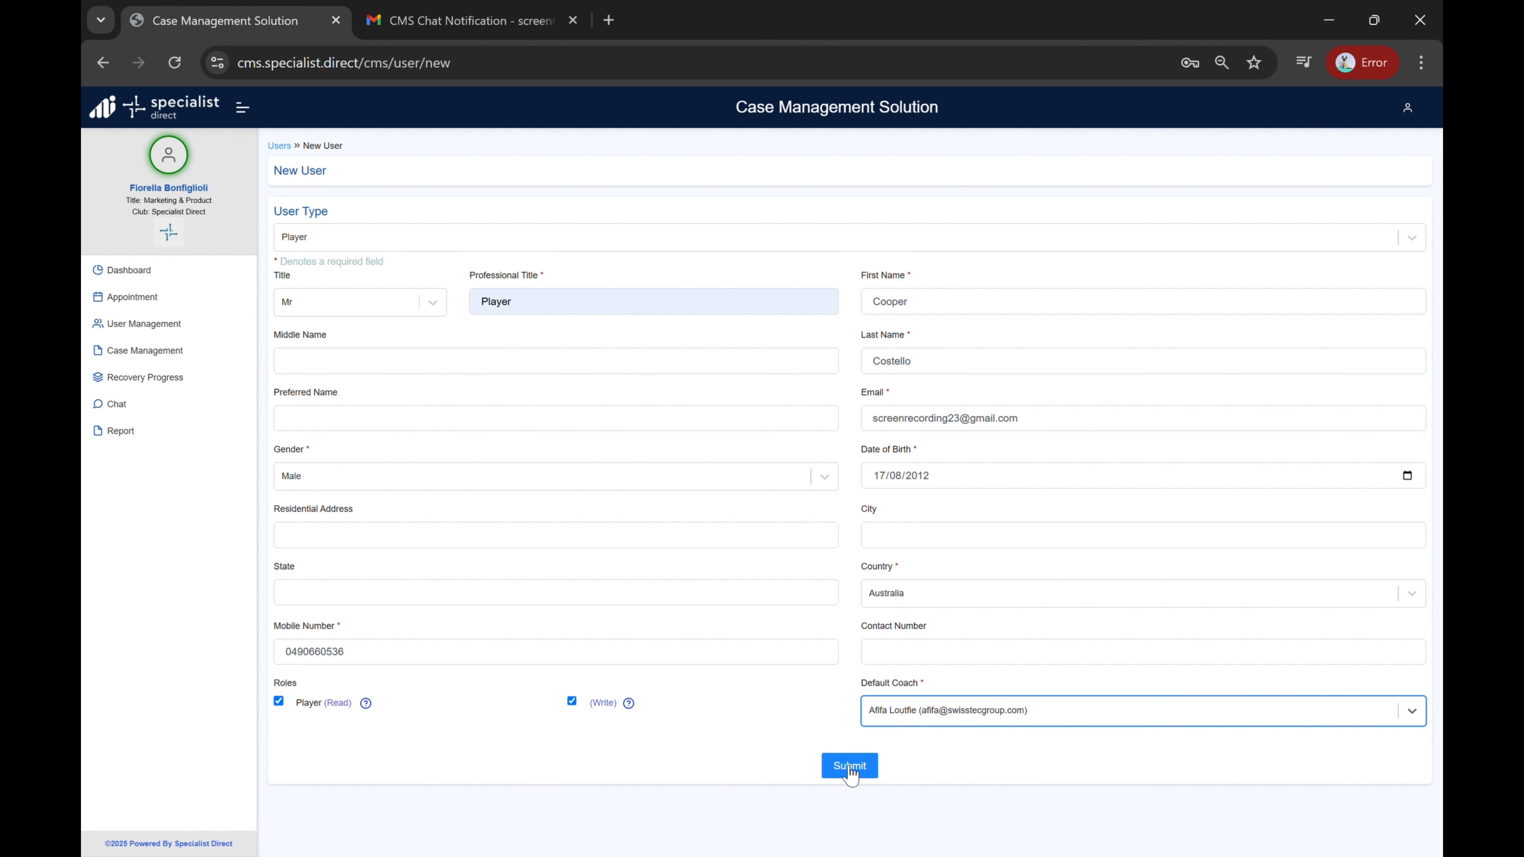
{"action": "left_click", "coordinate": [850, 768]}
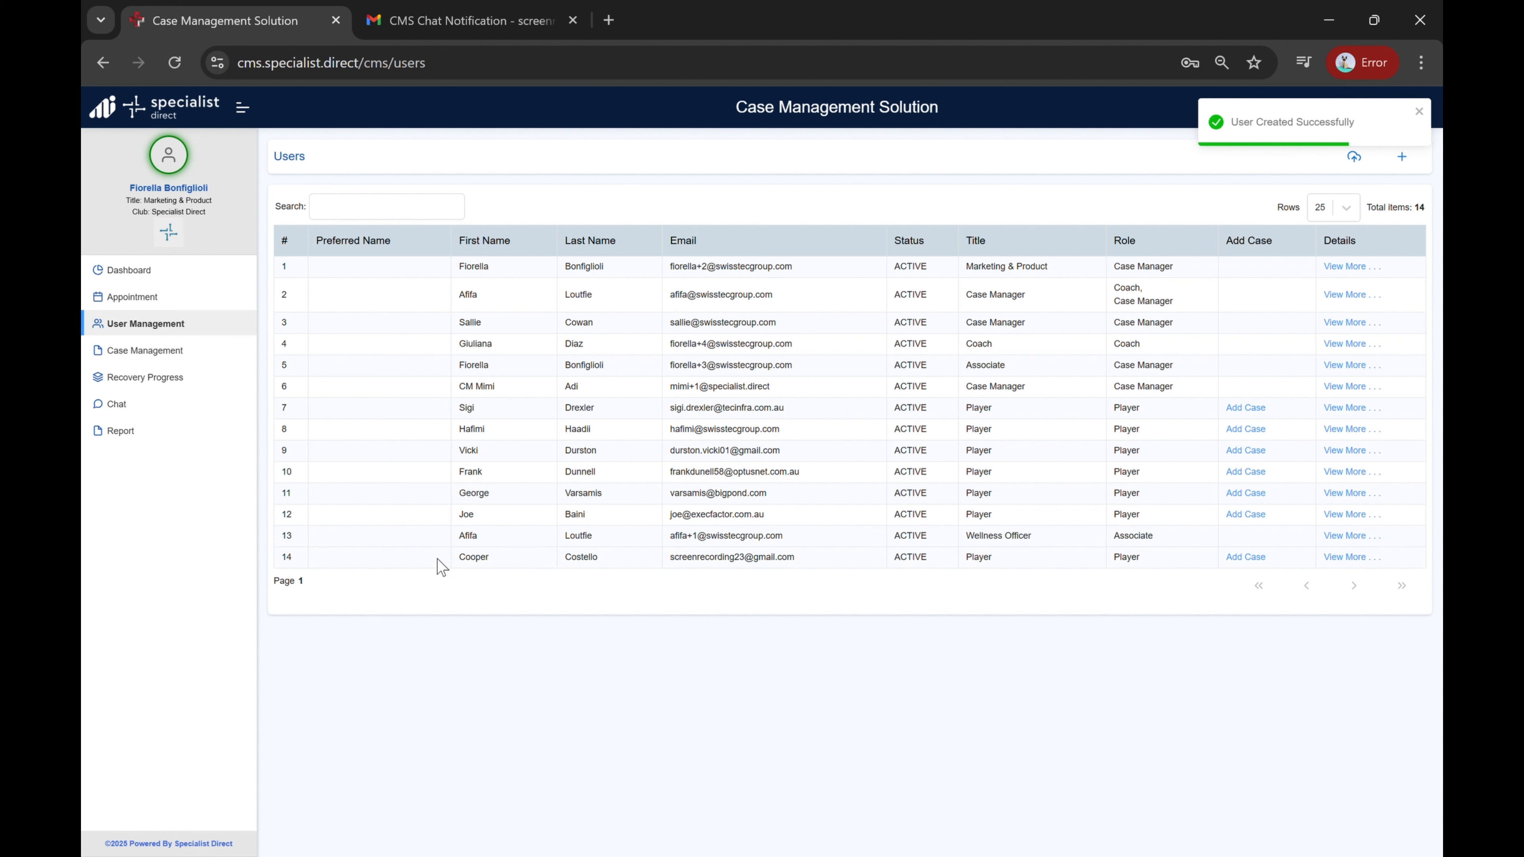
Step: Start adding a case for the new player using the Case Use Case template
{"action": "triple_click", "coordinate": [752, 564]}
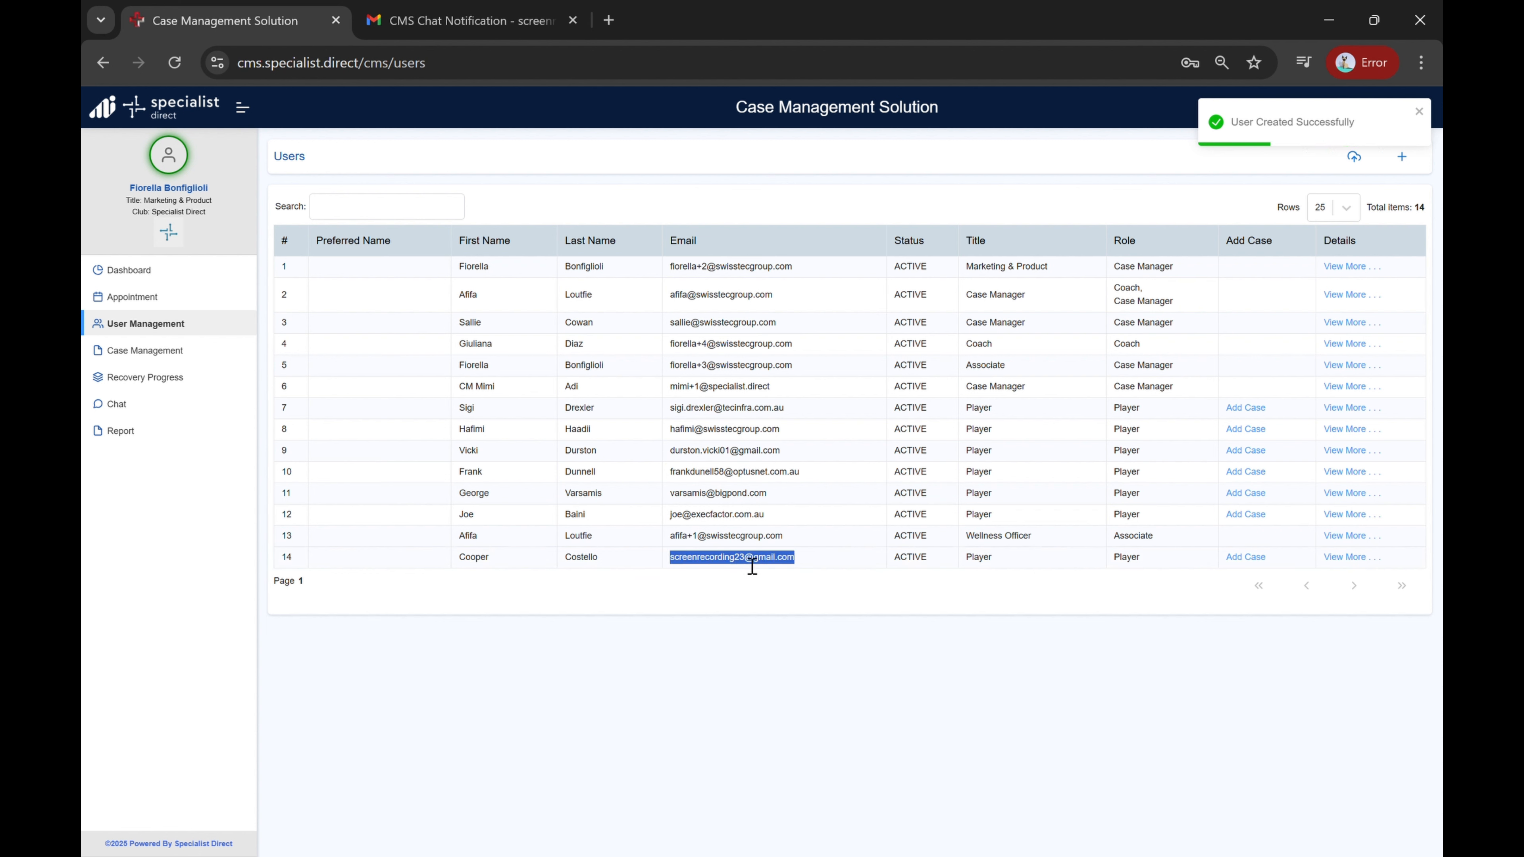
{"action": "left_click", "coordinate": [531, 573]}
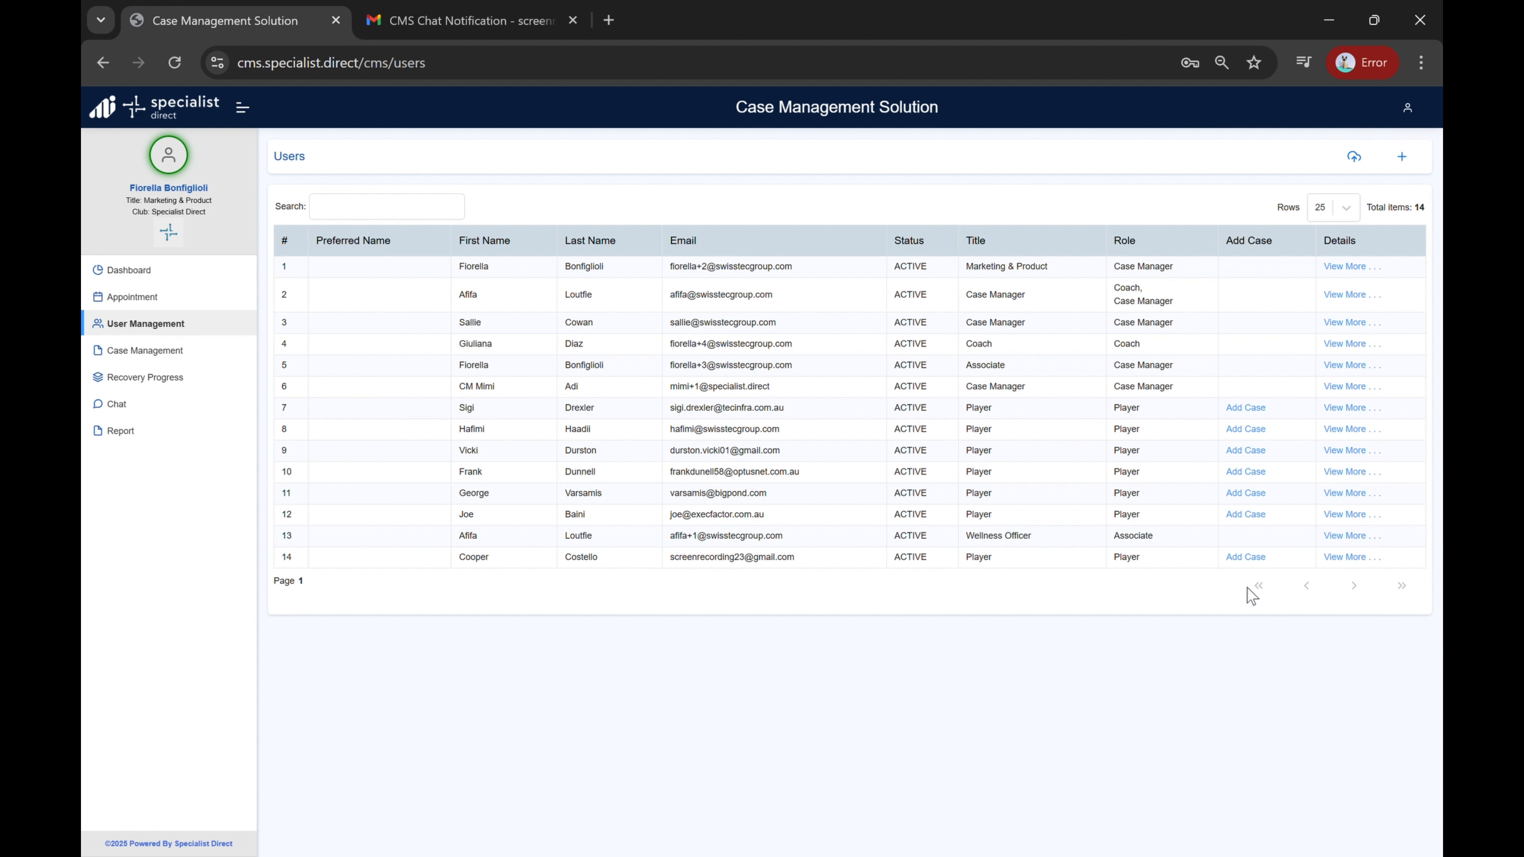
{"action": "left_click", "coordinate": [1247, 559]}
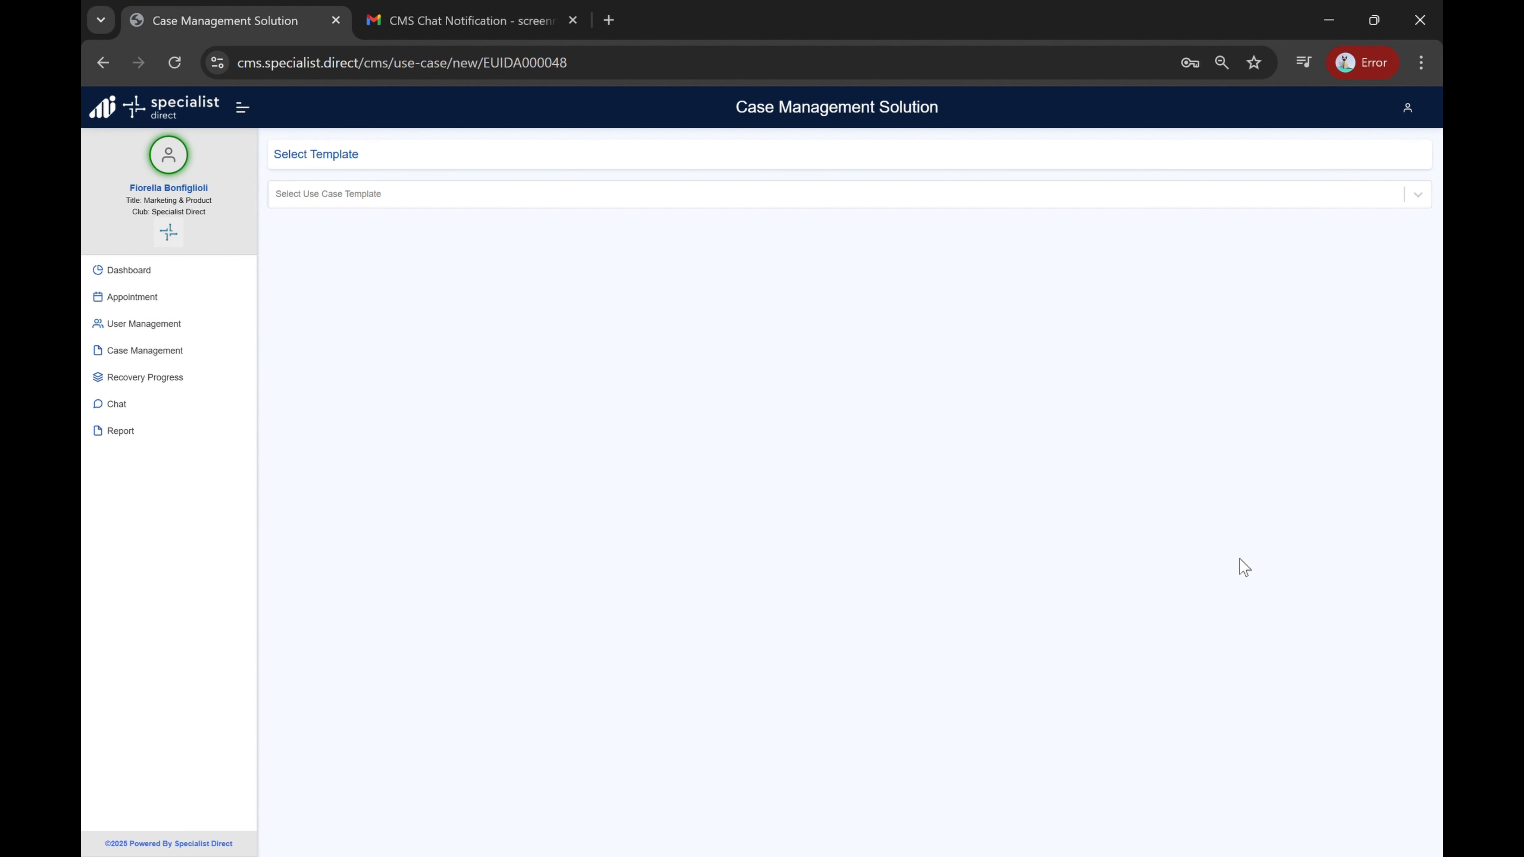
{"action": "left_click", "coordinate": [772, 206]}
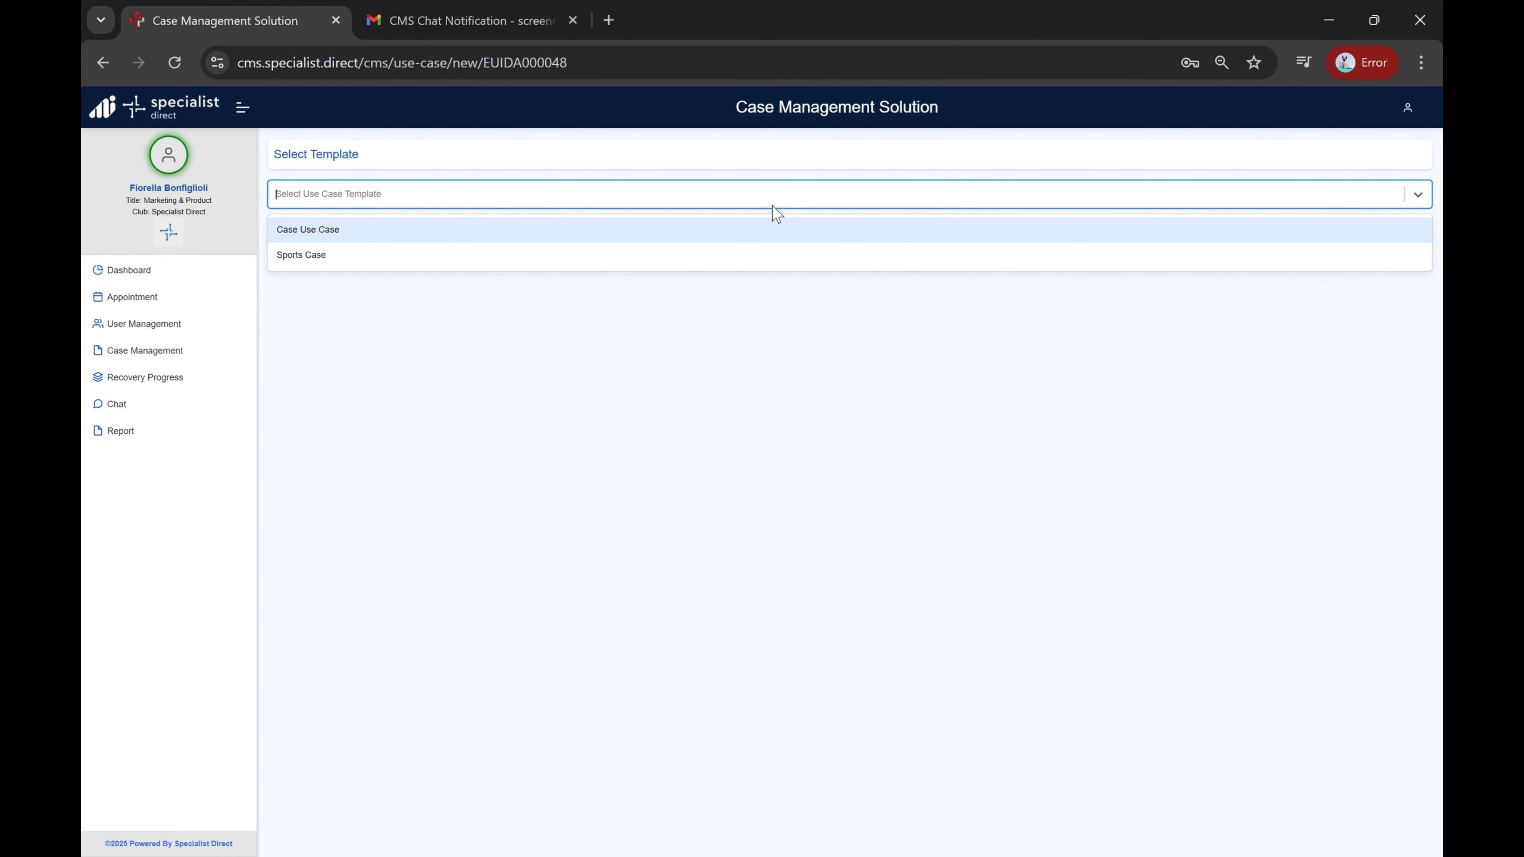
{"action": "left_click", "coordinate": [740, 231]}
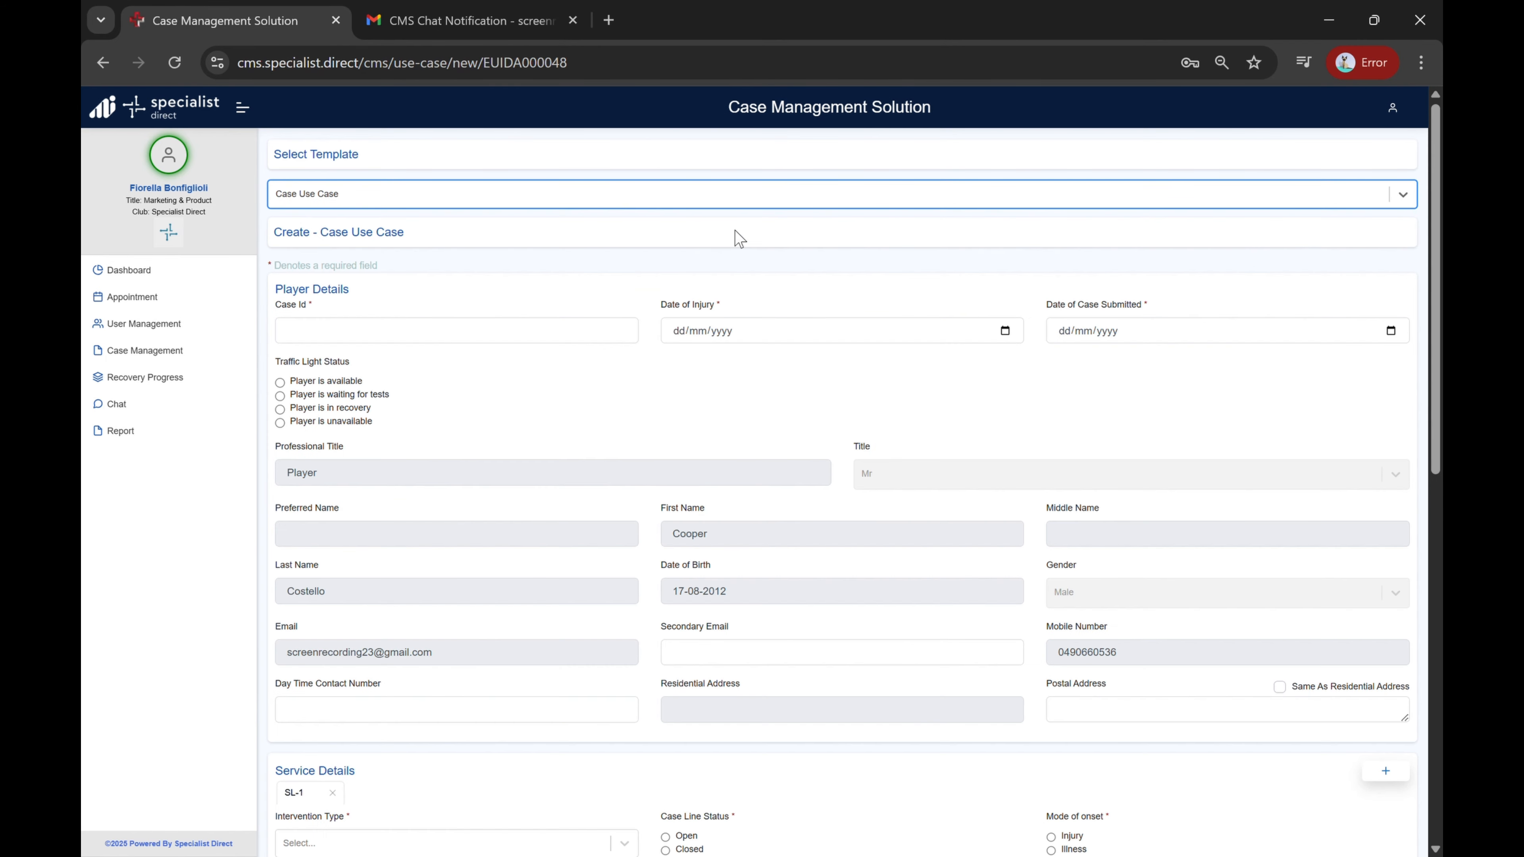
Step: Enter case ID 0001 and set both the date of injury and date of case submitted to 10/04/2025
{"action": "left_click", "coordinate": [602, 330]}
{"action": "type", "text": "0001"}
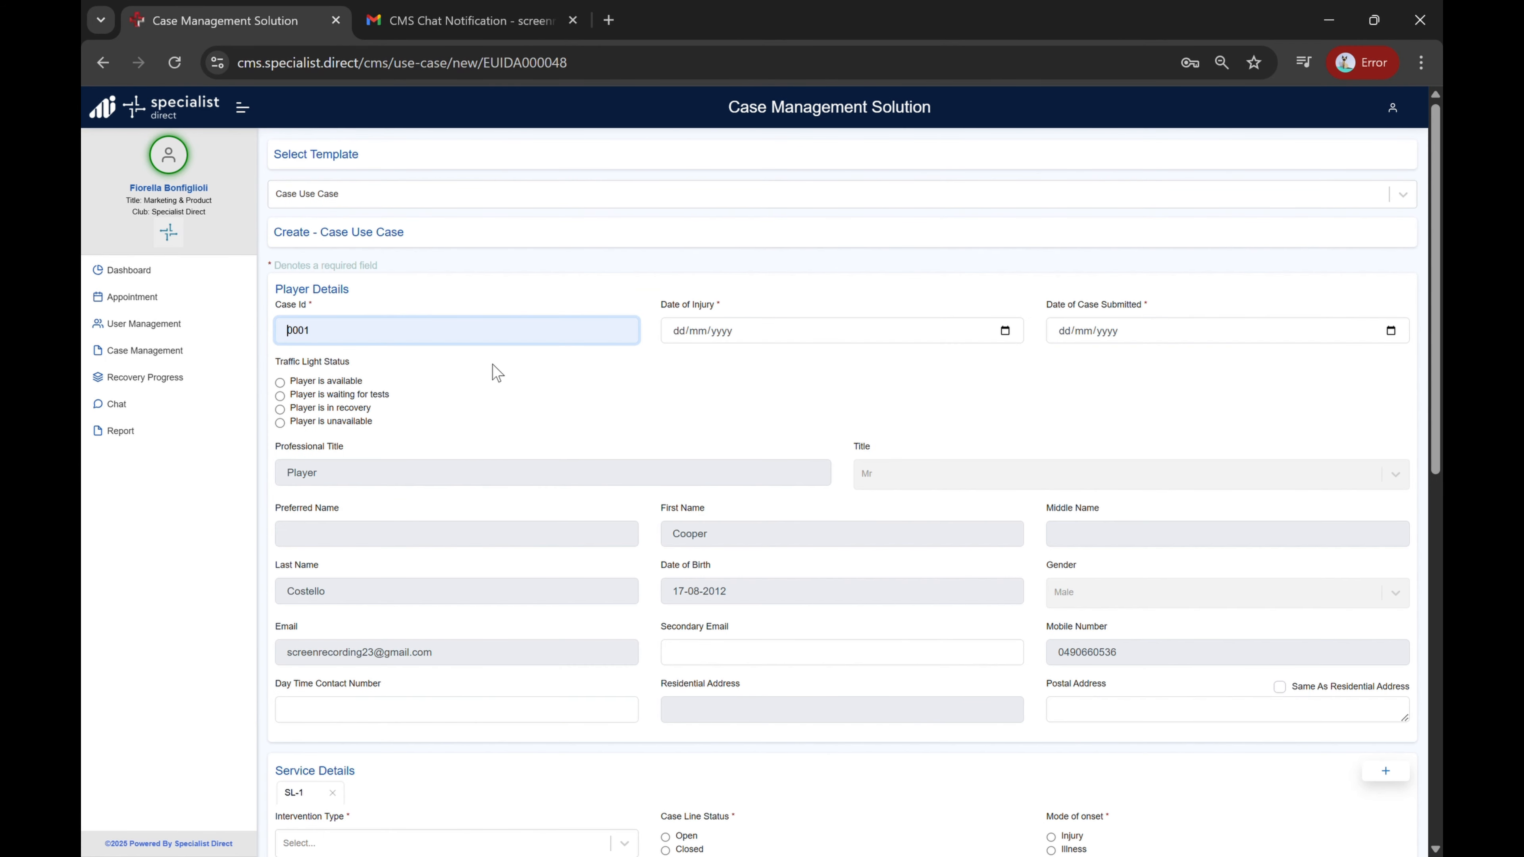
{"action": "left_click", "coordinate": [1011, 335]}
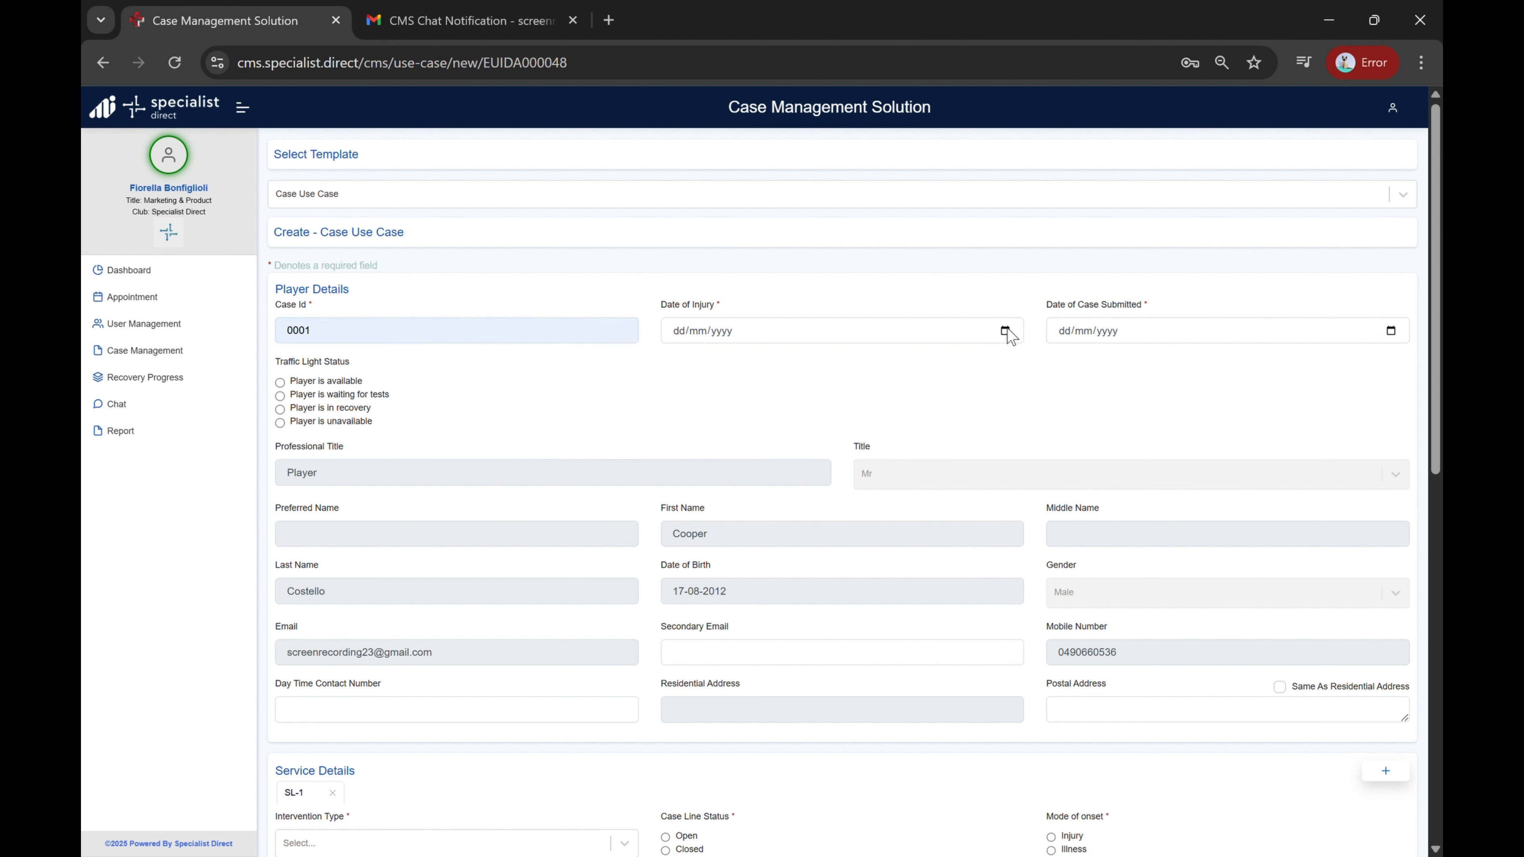
{"action": "left_click", "coordinate": [801, 544]}
{"action": "left_click", "coordinate": [1390, 331]}
{"action": "left_click", "coordinate": [1187, 538]}
Step: Set the service's intervention type to Doctor
{"action": "scroll", "coordinate": [496, 422], "scroll_direction": "down", "scroll_amount": 3}
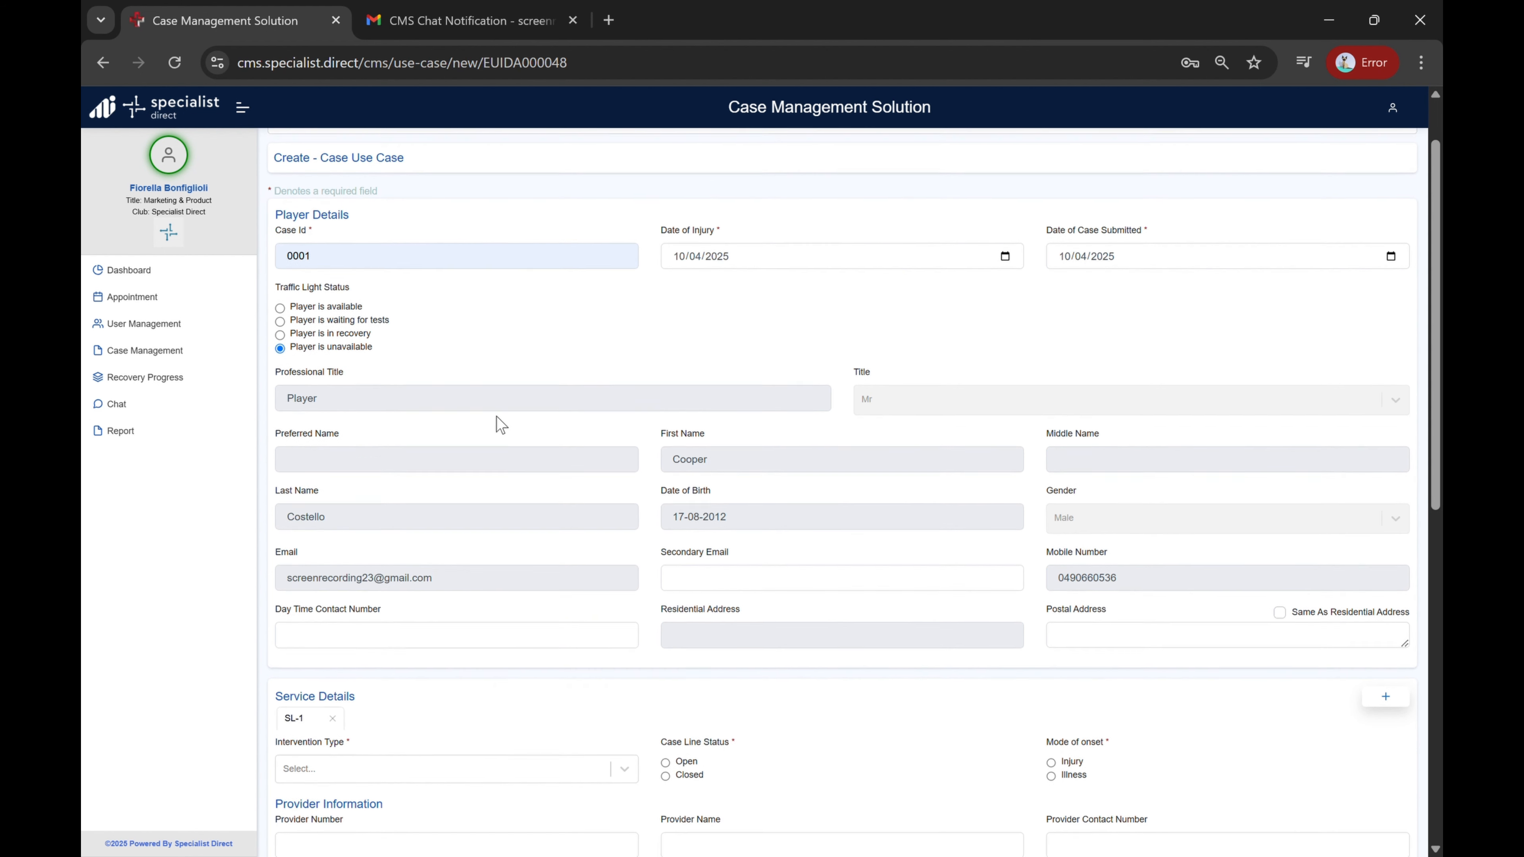
{"action": "scroll", "coordinate": [501, 425], "scroll_direction": "down", "scroll_amount": 2}
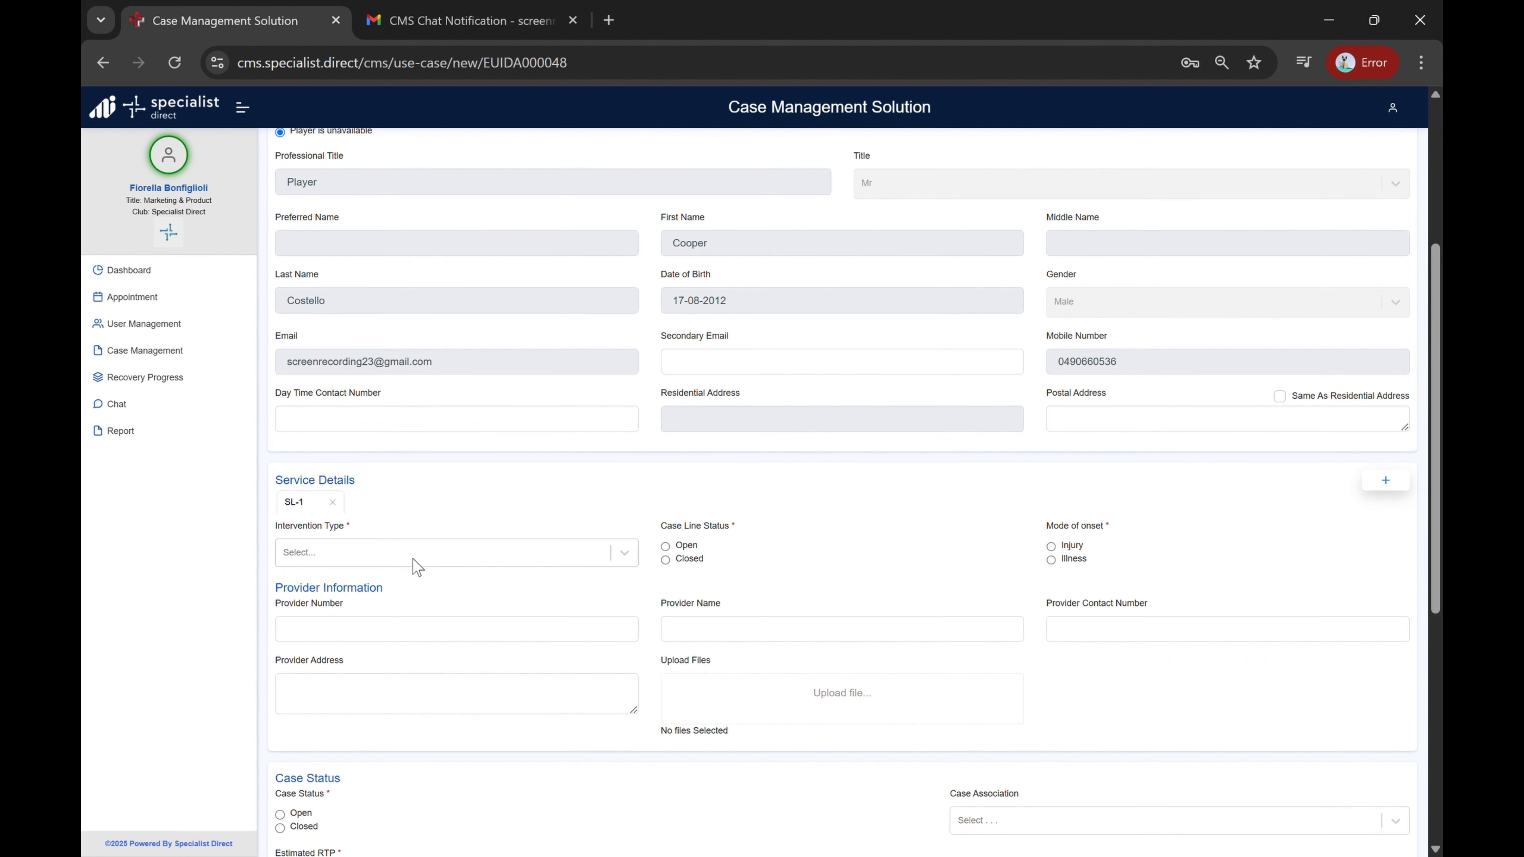
{"action": "left_click", "coordinate": [414, 560]}
{"action": "scroll", "coordinate": [415, 562], "scroll_direction": "down", "scroll_amount": 1}
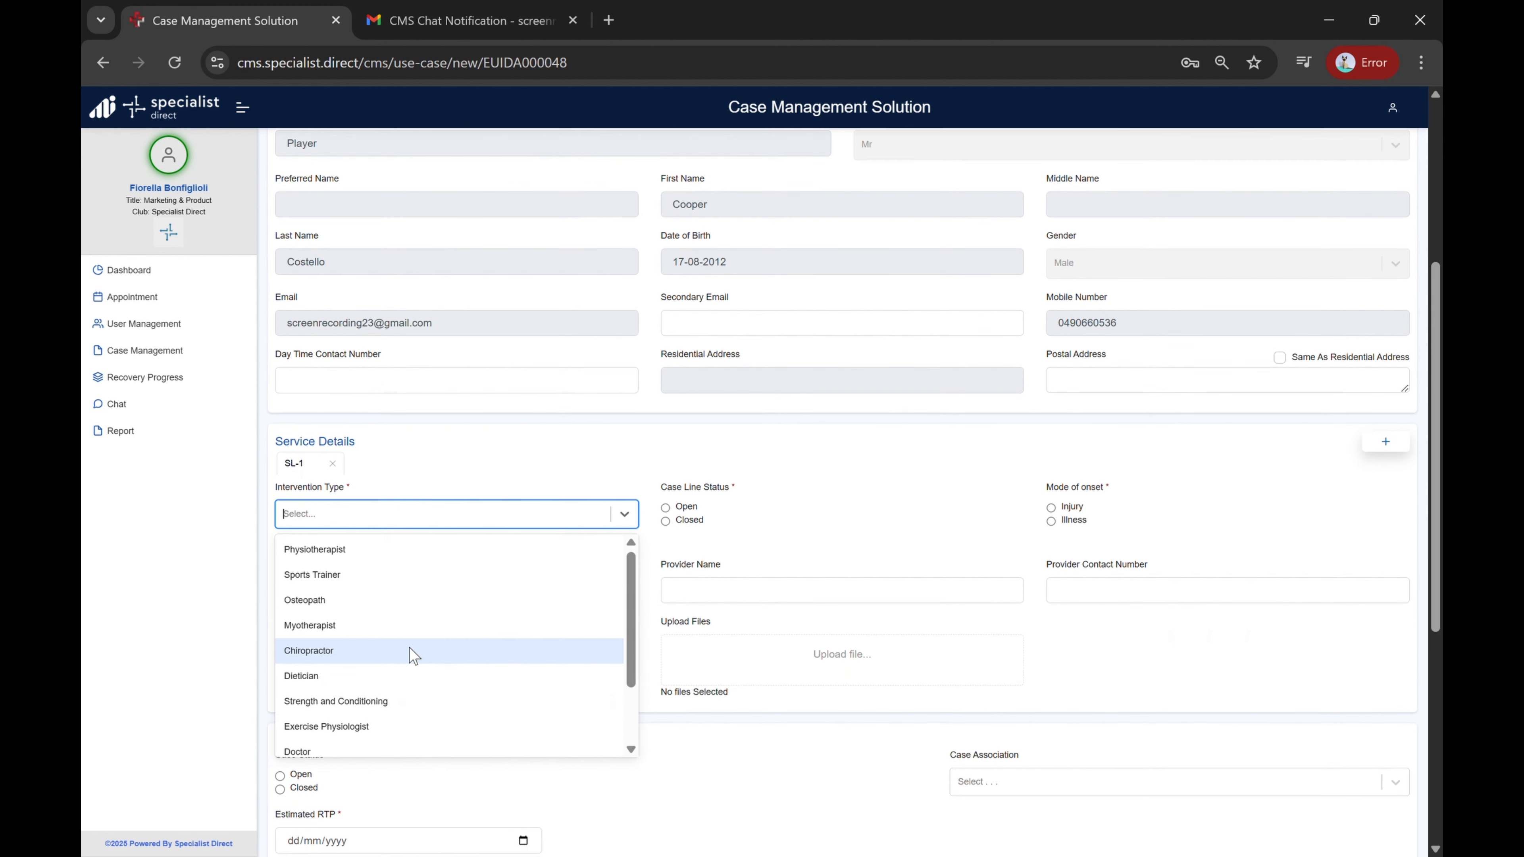
{"action": "scroll", "coordinate": [410, 648], "scroll_direction": "down", "scroll_amount": 1}
{"action": "left_click", "coordinate": [348, 718]}
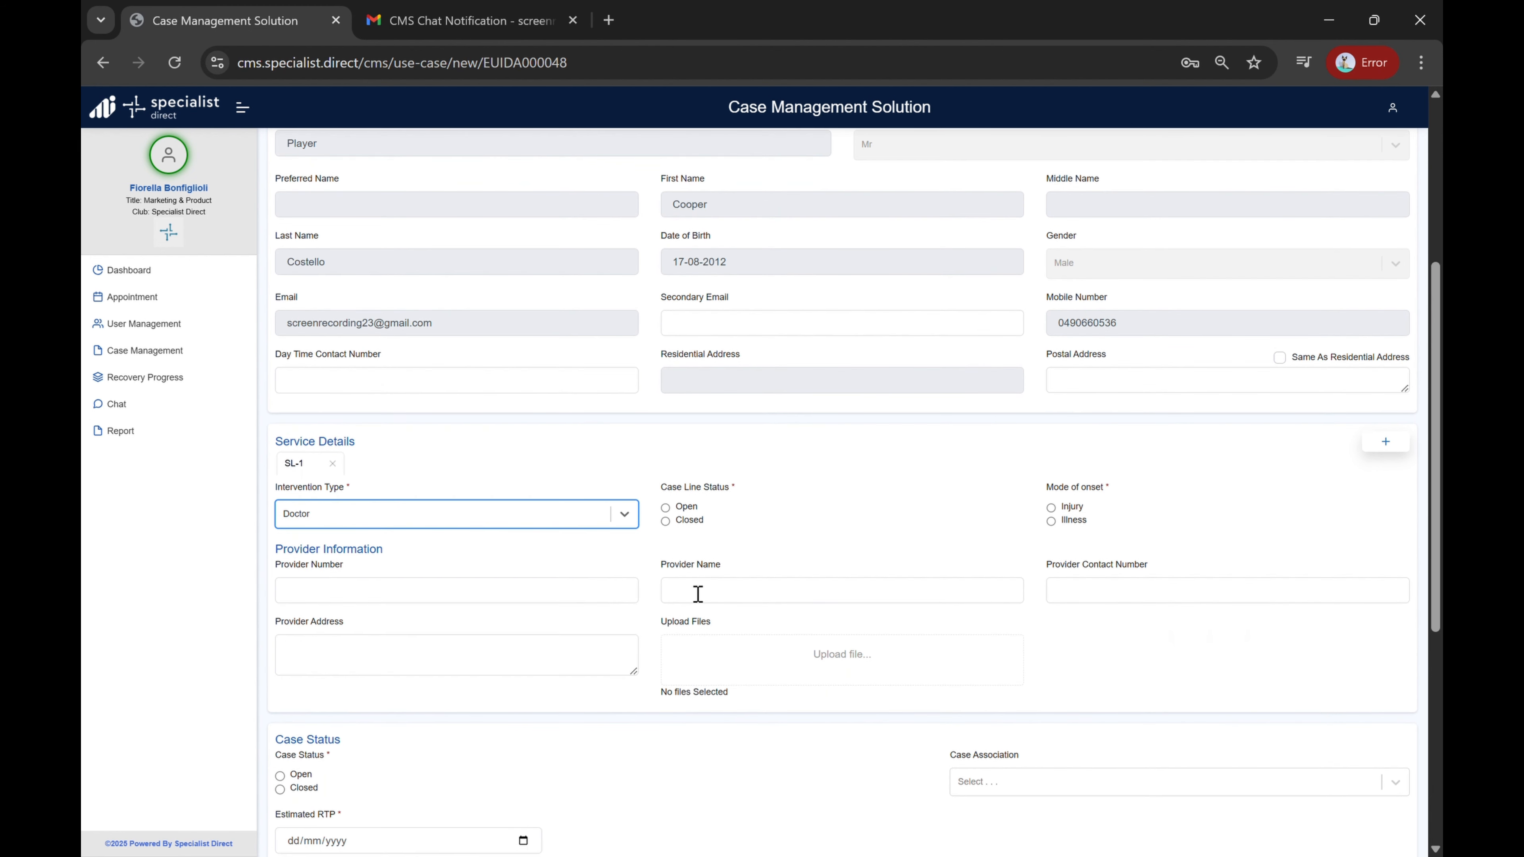
Step: Mark the case line status Open, the mode of onset Injury, and the mode Acute
{"action": "left_click", "coordinate": [666, 508]}
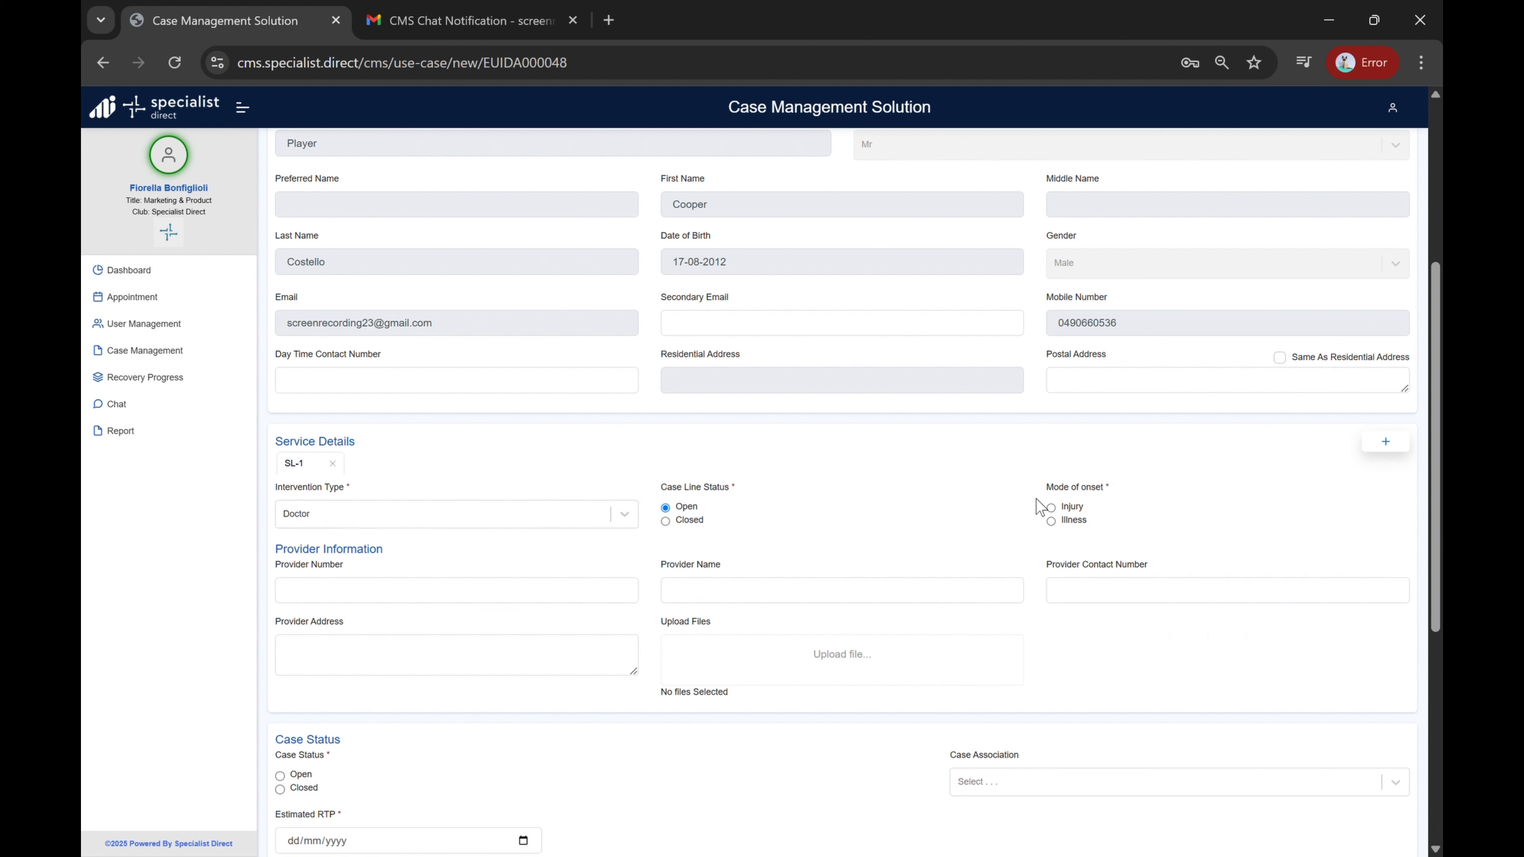
{"action": "left_click", "coordinate": [1054, 509]}
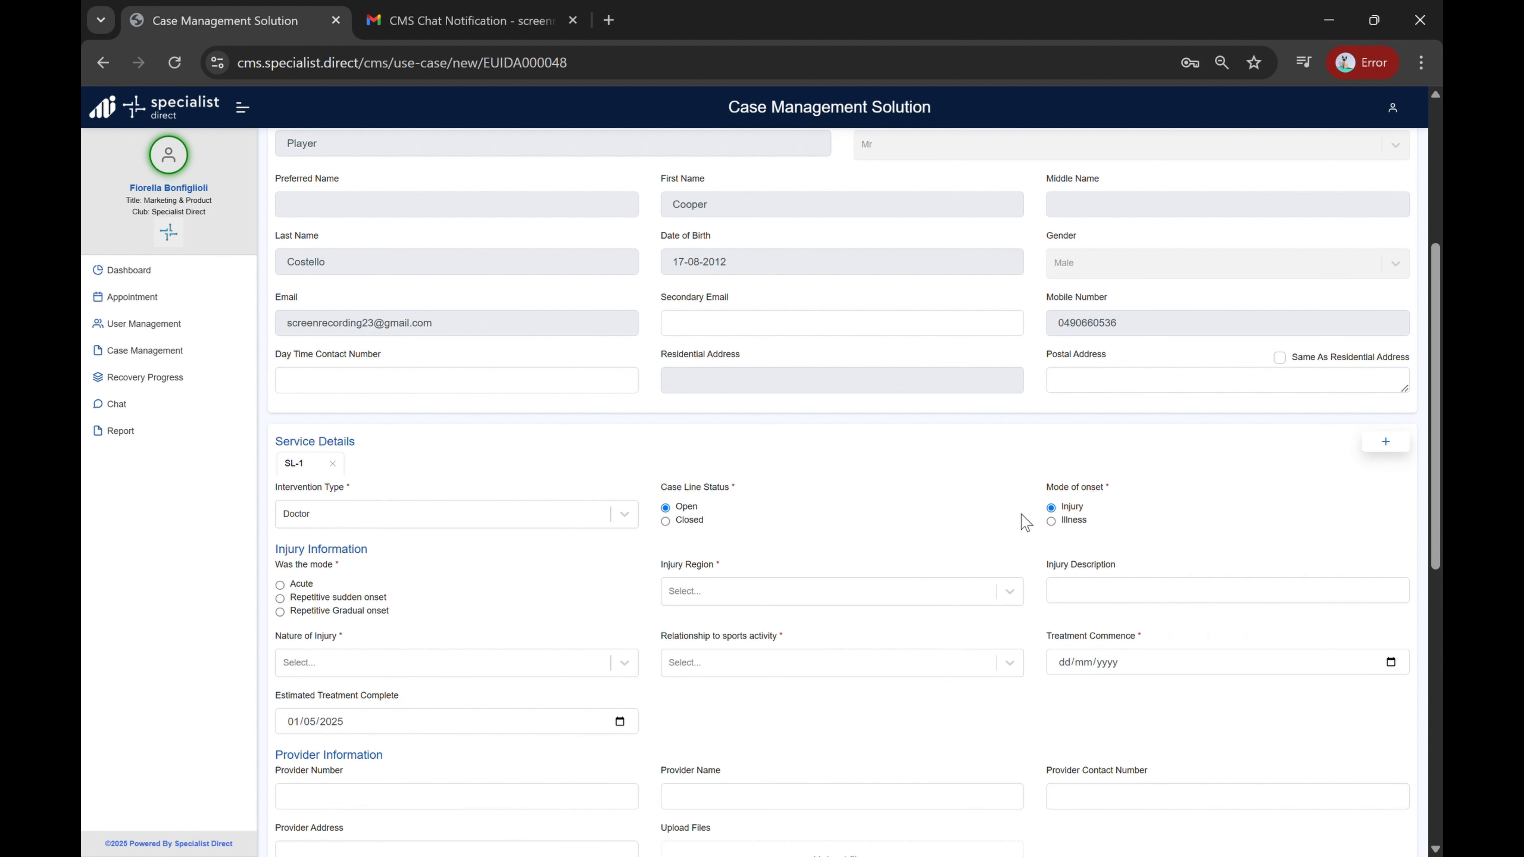
{"action": "left_click", "coordinate": [281, 585]}
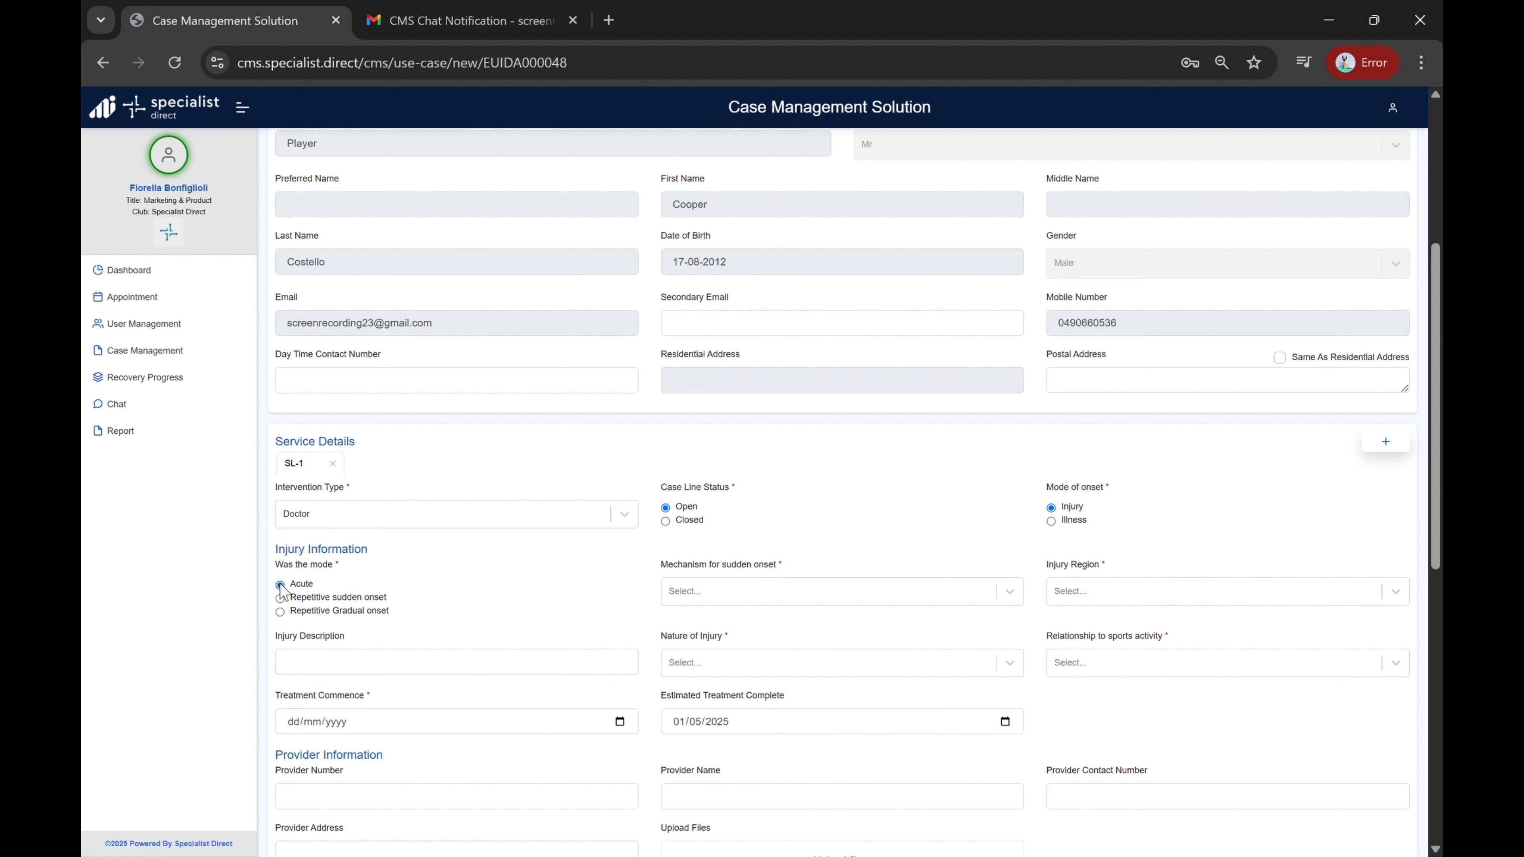
Step: Set the sudden-onset mechanism to Direct contact mechanism and the injury region to Head and neck
{"action": "left_click", "coordinate": [803, 600]}
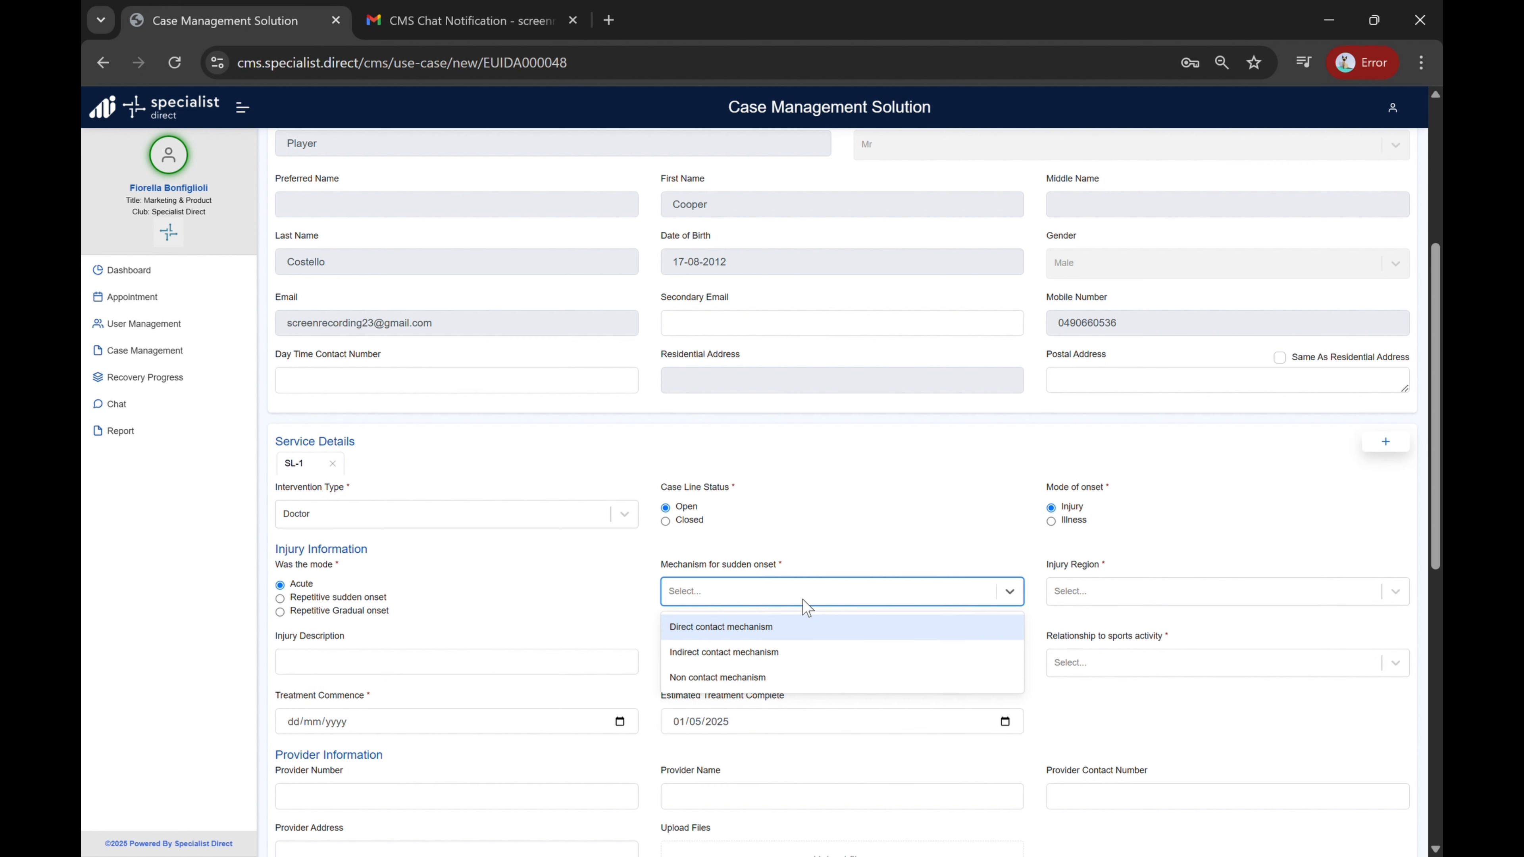
{"action": "left_click", "coordinate": [771, 636]}
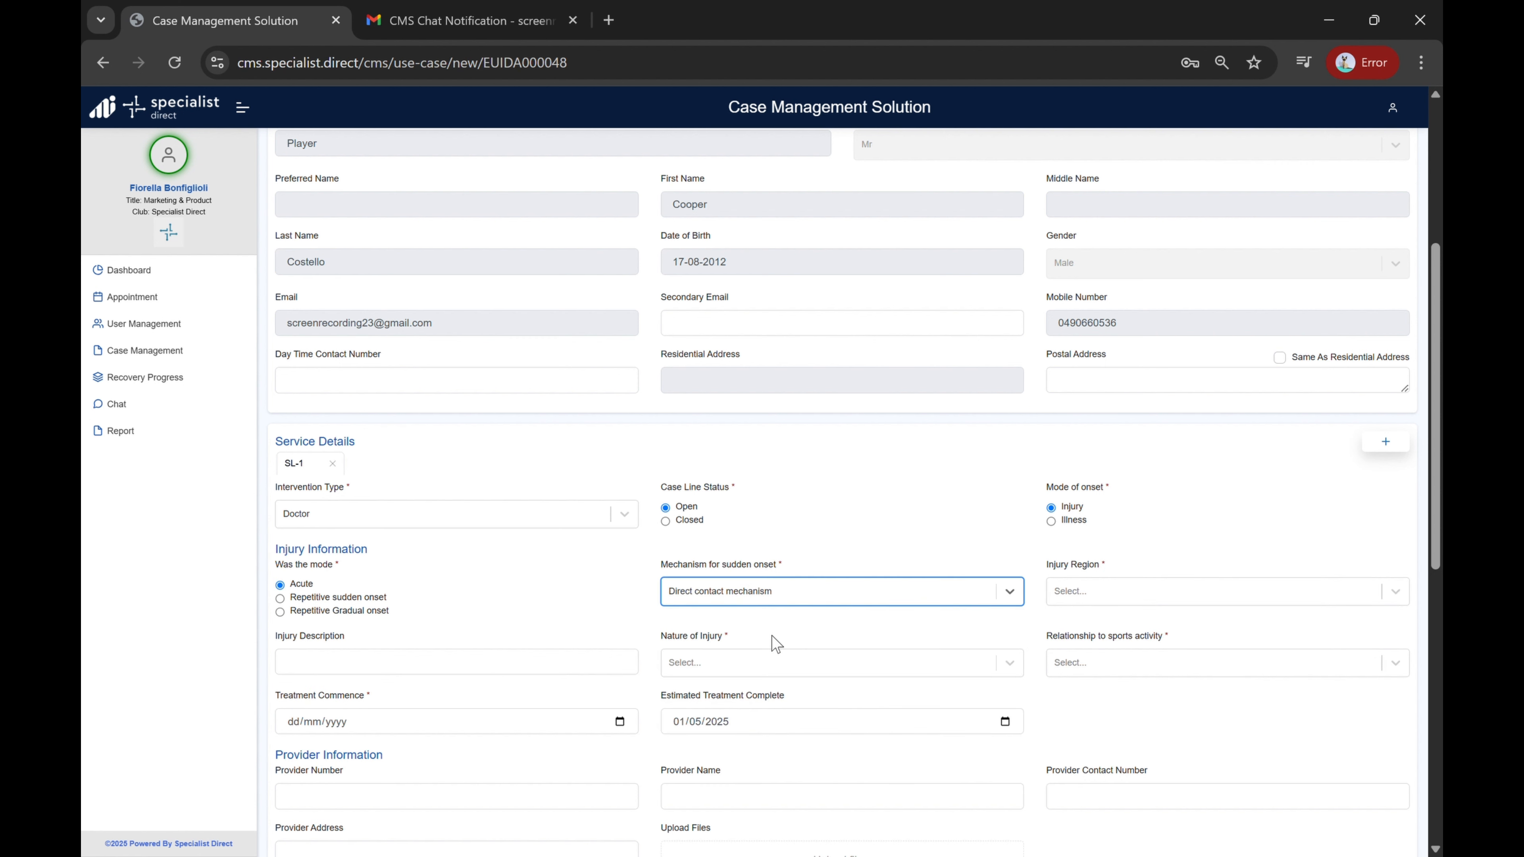
{"action": "left_click", "coordinate": [1087, 601]}
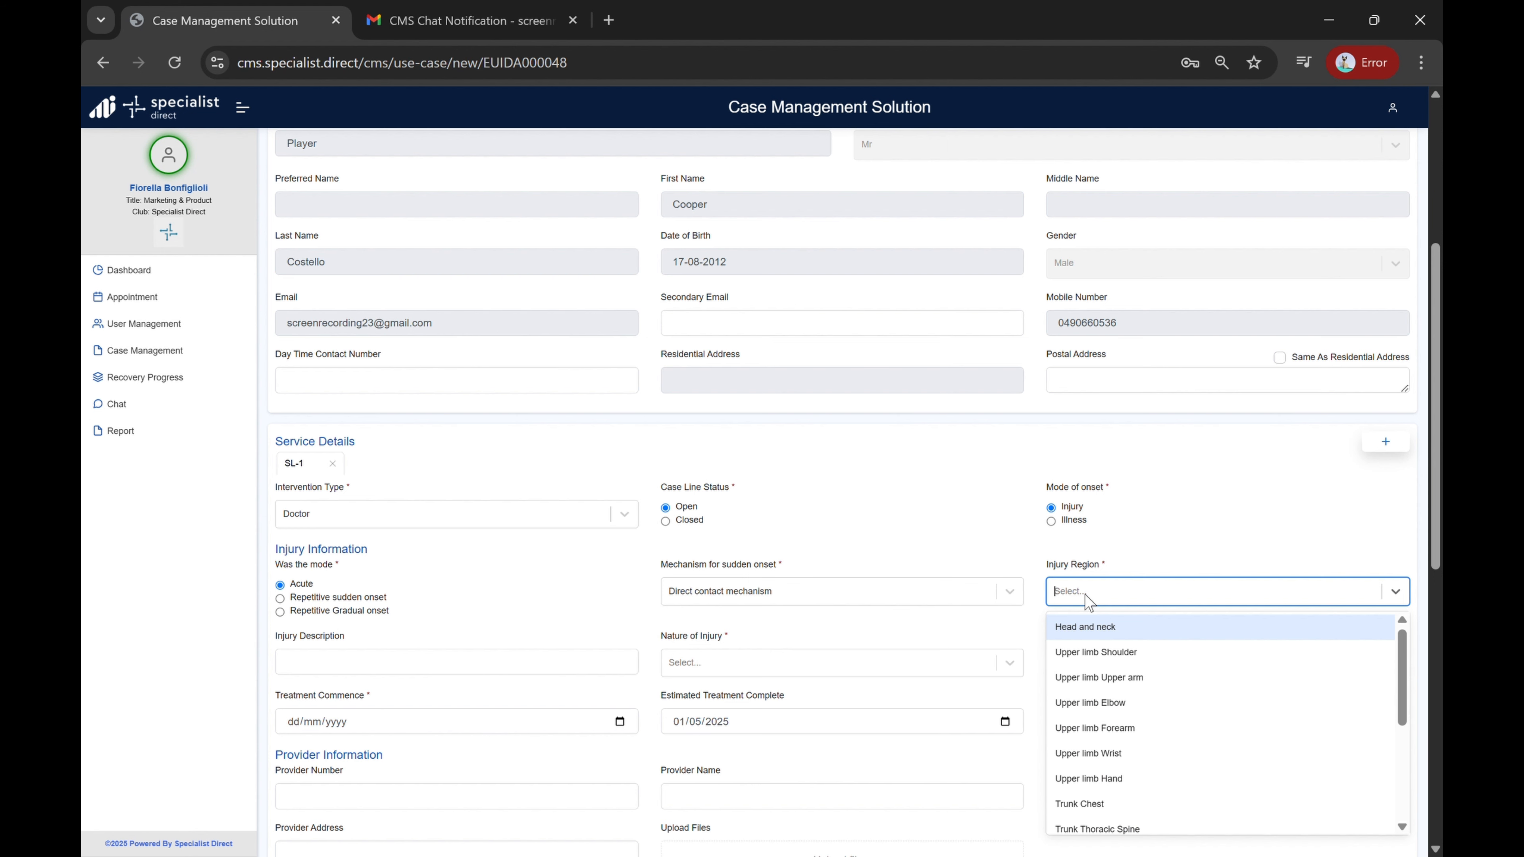
{"action": "left_click", "coordinate": [1089, 626]}
Step: Set the nature of injury to Suspected Concussion and the sports-activity relationship to Directly from participating in training
{"action": "left_click", "coordinate": [922, 663]}
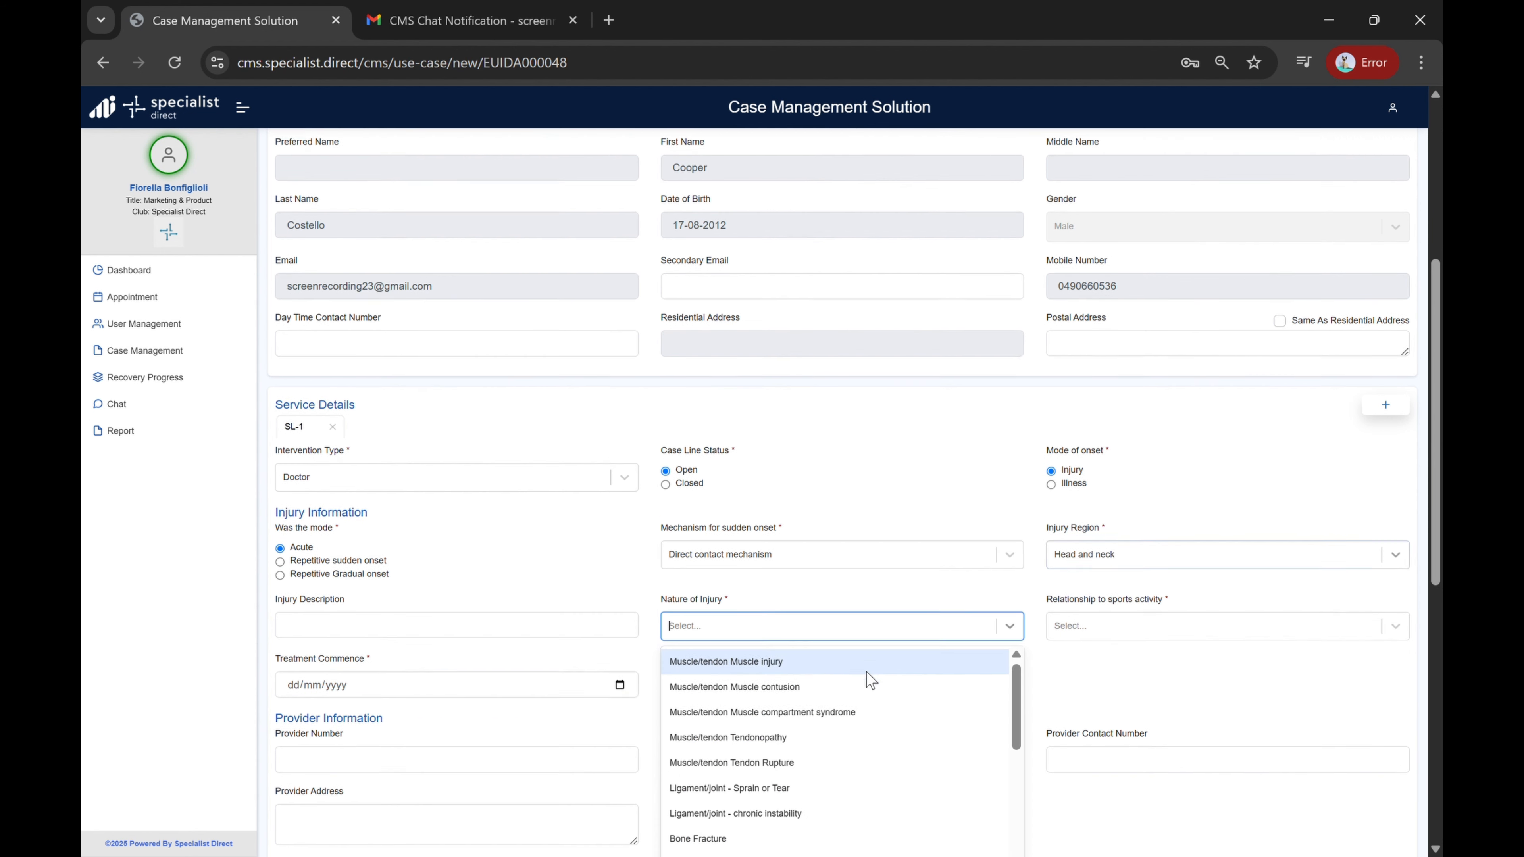
{"action": "type", "text": "sus"}
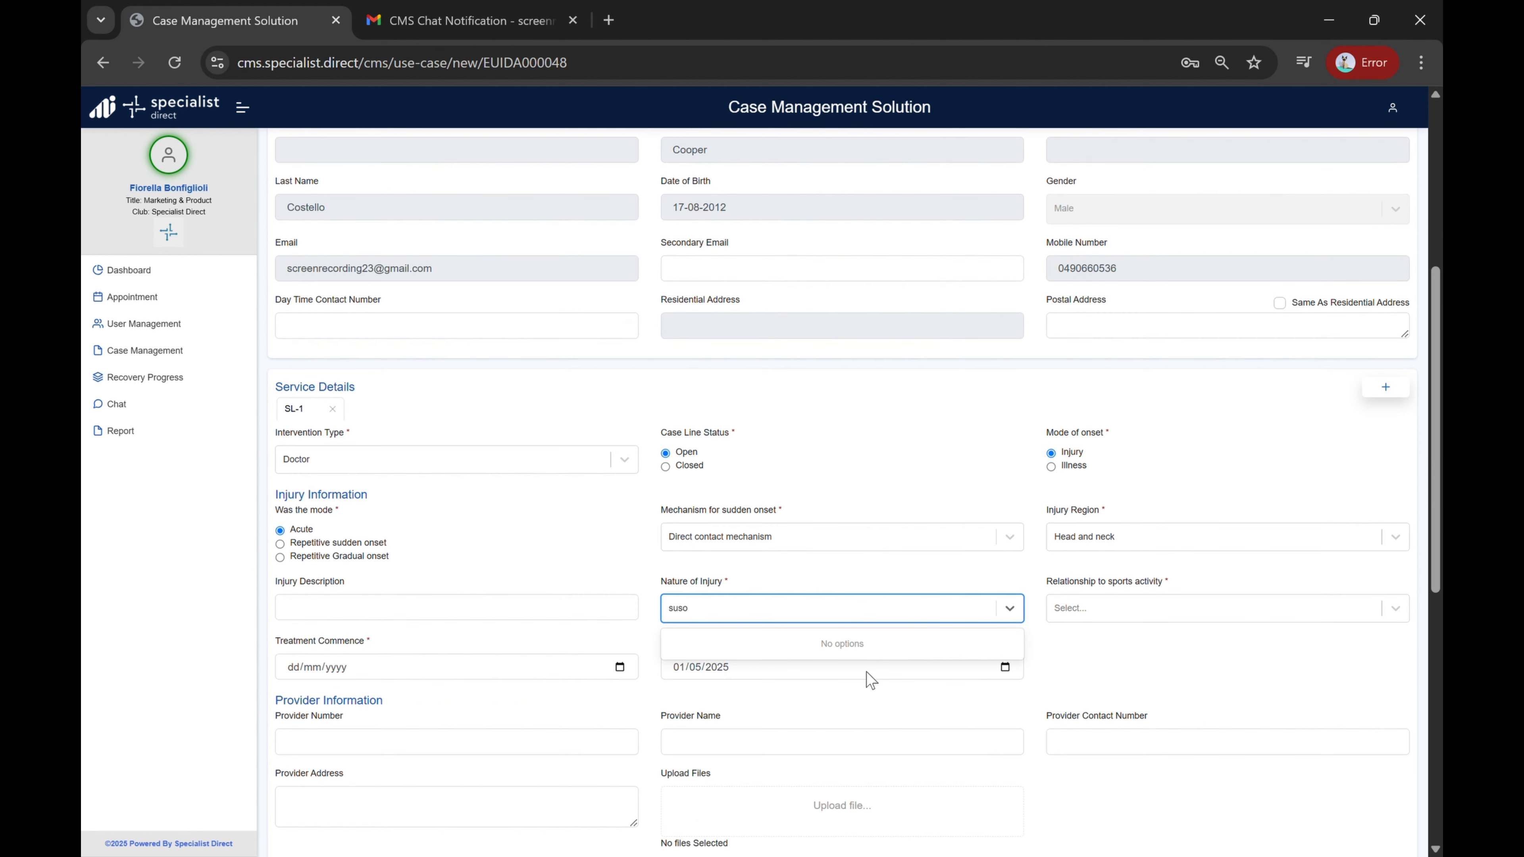
{"action": "left_click", "coordinate": [823, 647]}
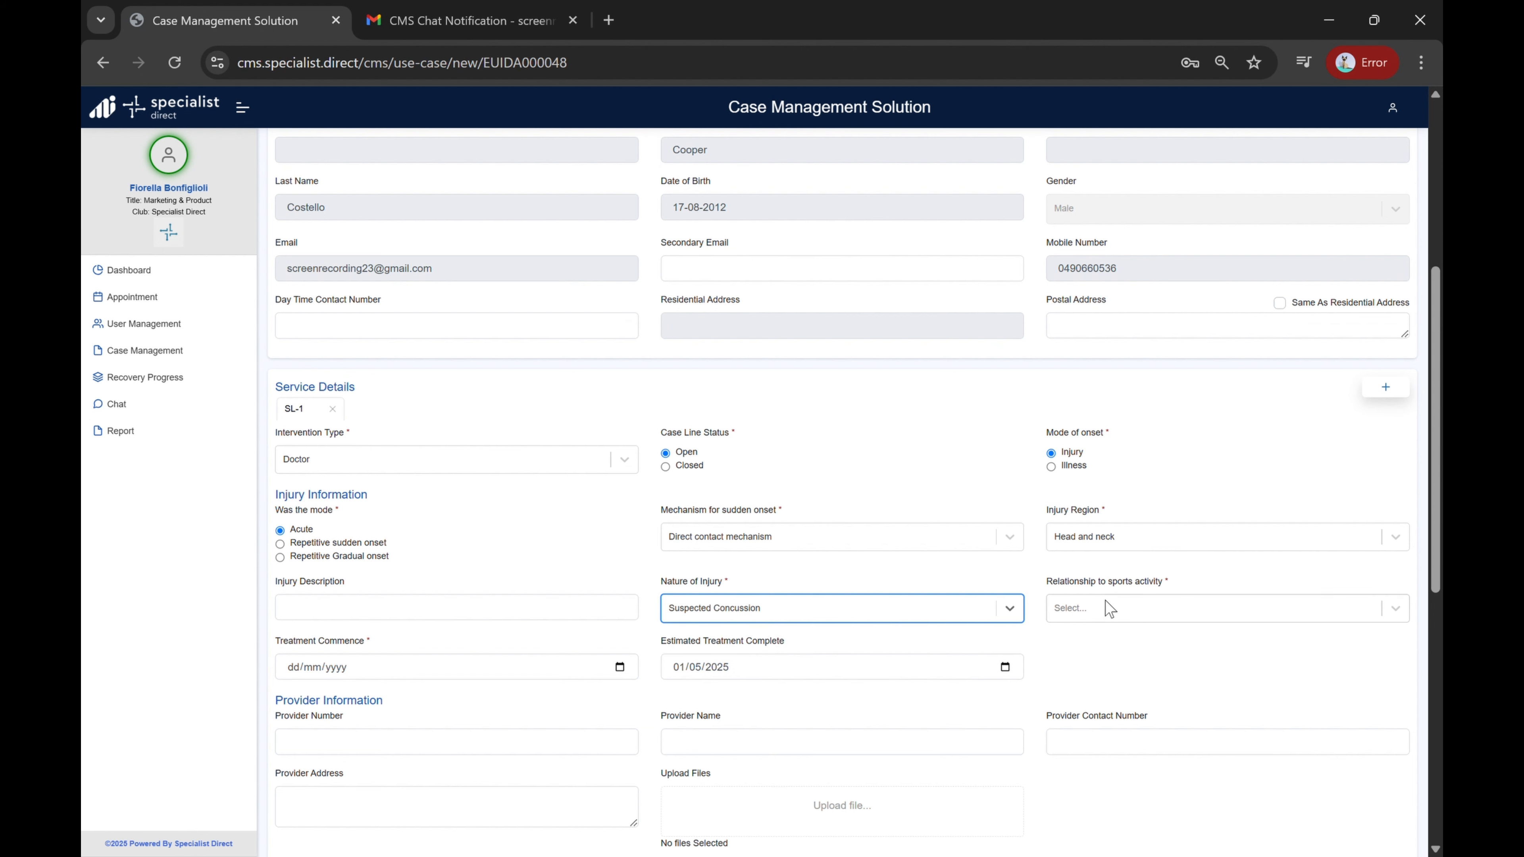
{"action": "left_click", "coordinate": [1105, 604]}
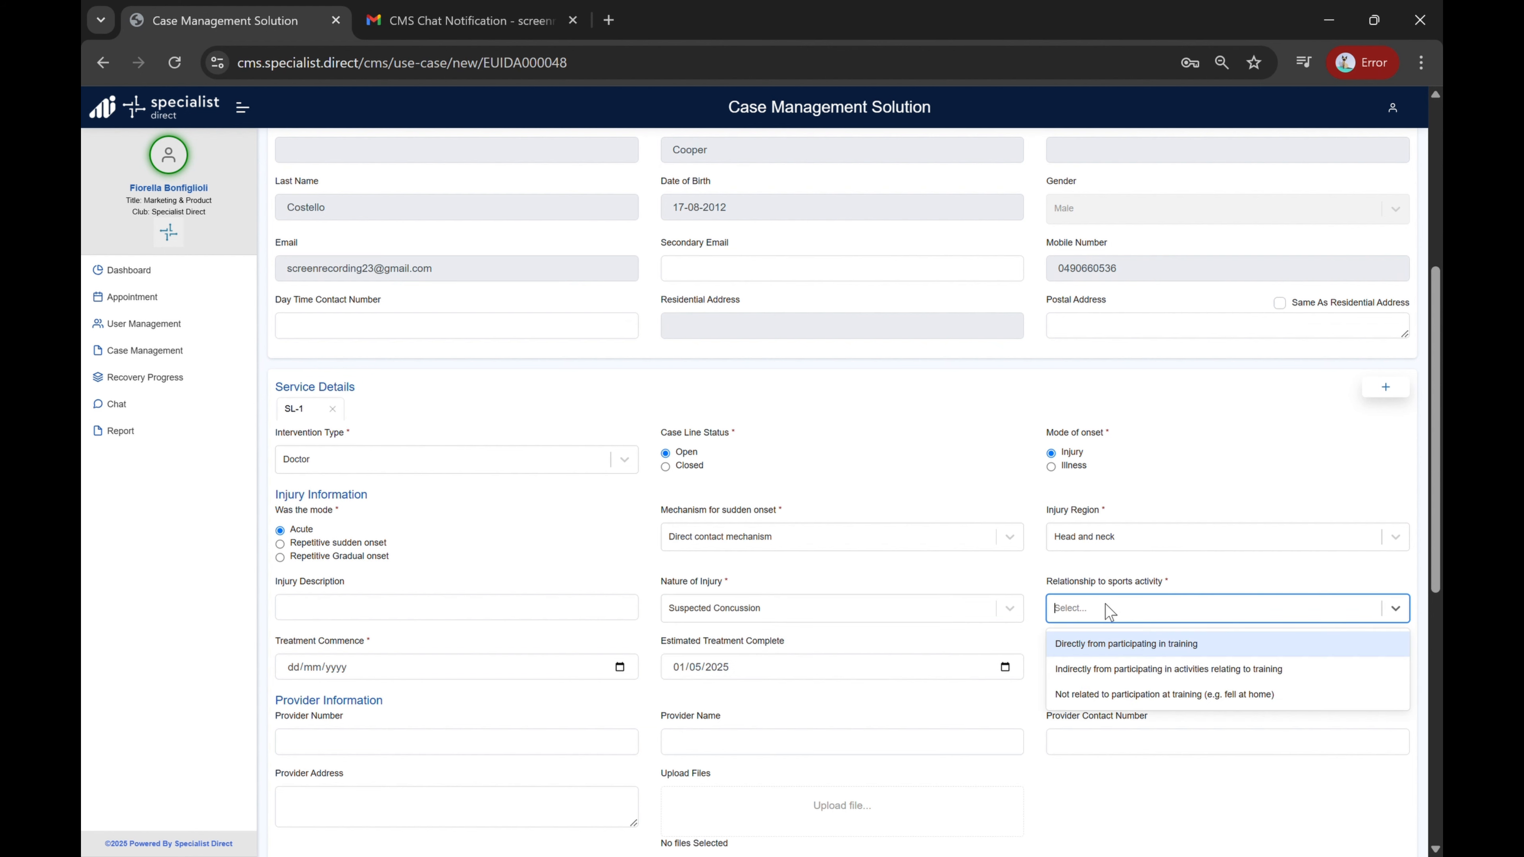
{"action": "left_click", "coordinate": [1114, 646]}
Step: Set treatment commence to 10/04/2025, estimated treatment complete to 18/07/2025, and the case status to Open
{"action": "scroll", "coordinate": [1114, 648], "scroll_direction": "down", "scroll_amount": 3}
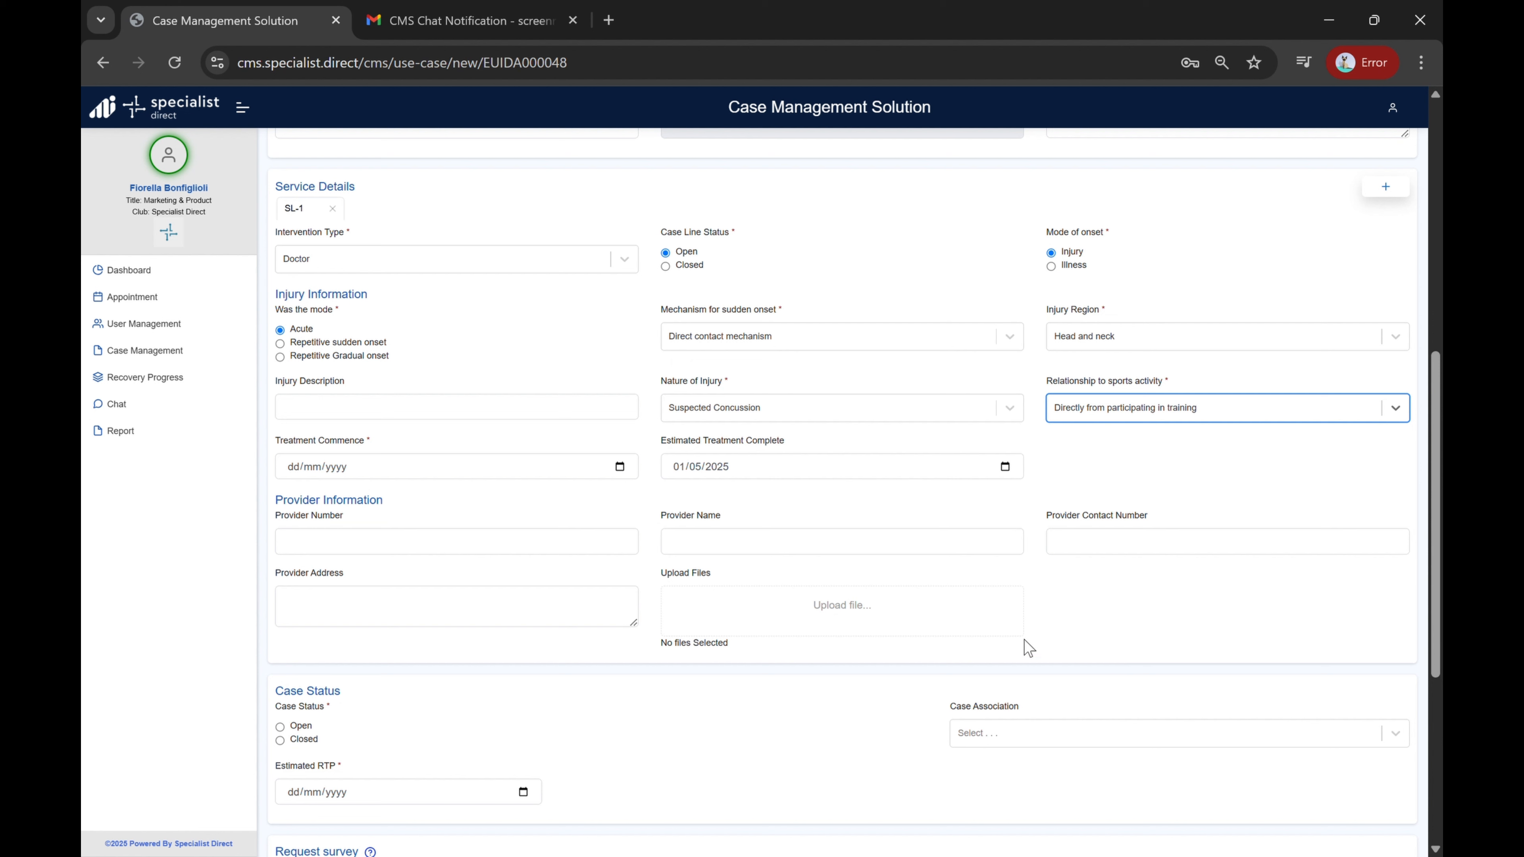
{"action": "left_click", "coordinate": [625, 466]}
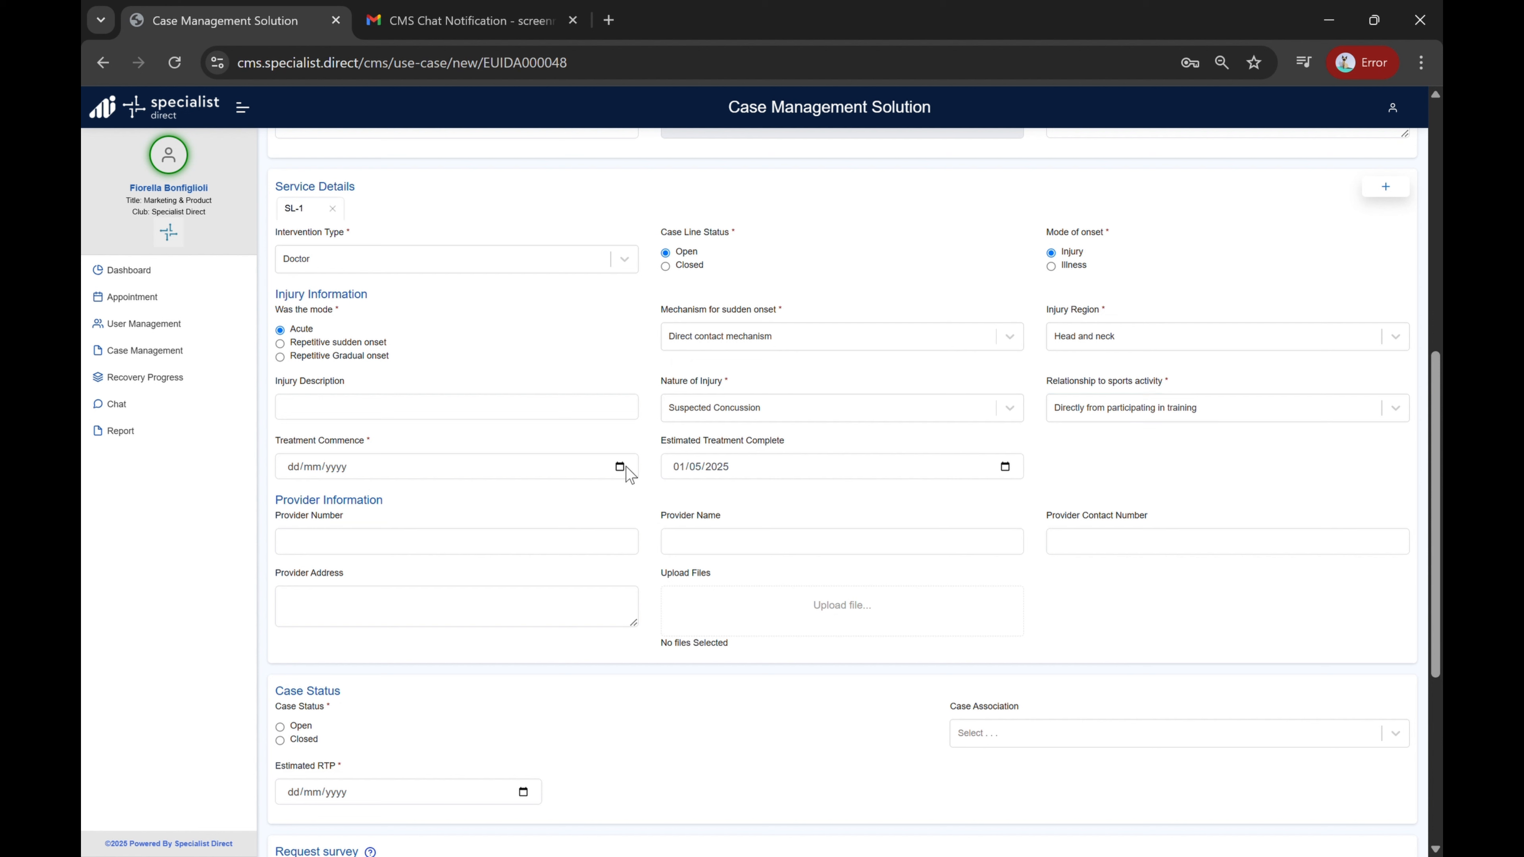
{"action": "left_click", "coordinate": [415, 677]}
{"action": "left_click", "coordinate": [755, 584]}
Step: Set the estimated RTP date to 10/07/2025
{"action": "scroll", "coordinate": [579, 612], "scroll_direction": "down", "scroll_amount": 2}
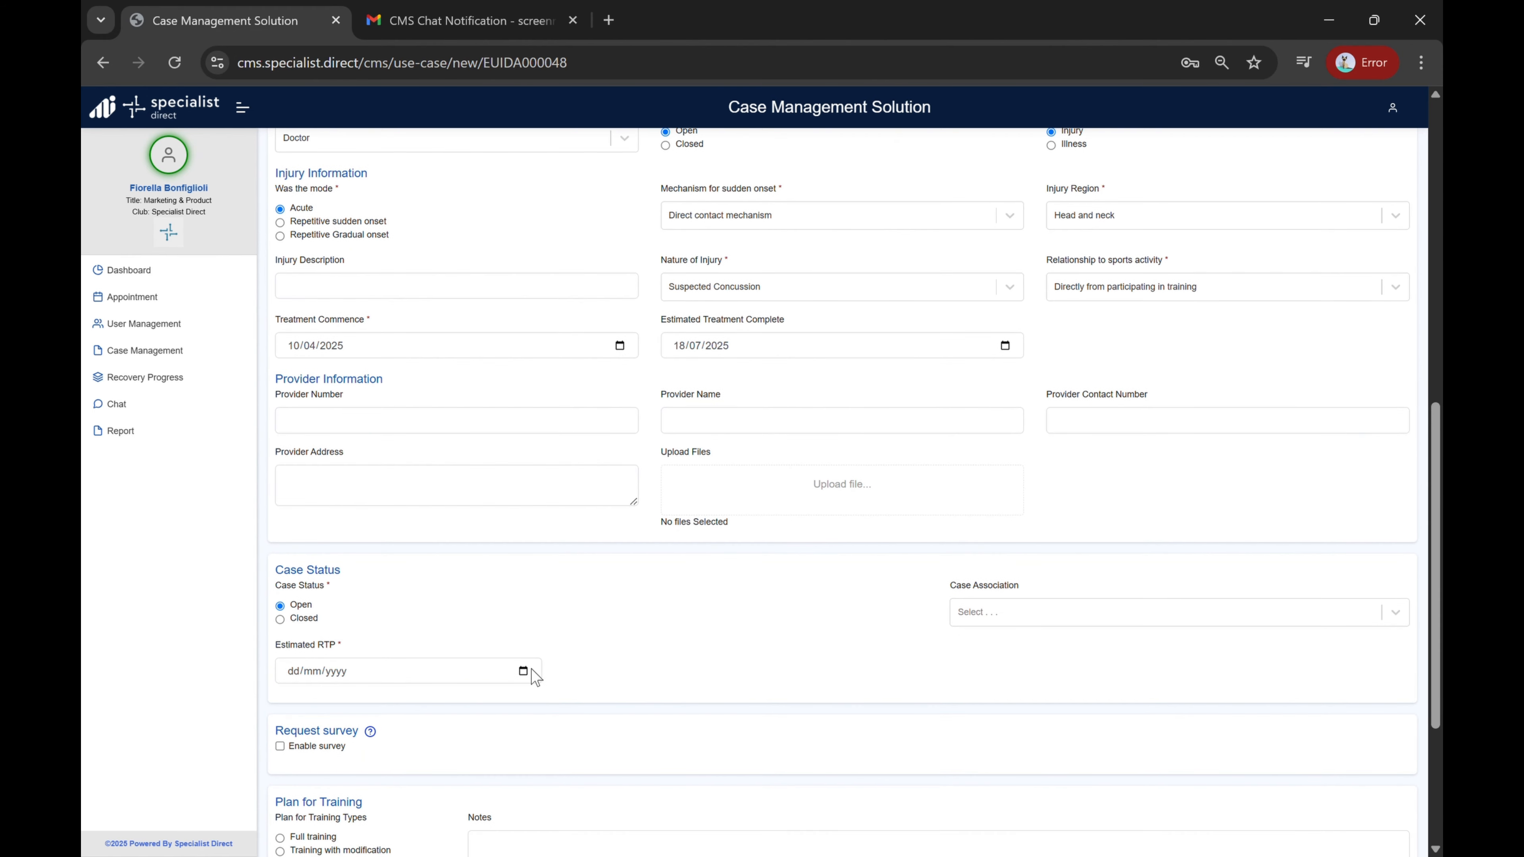
{"action": "scroll", "coordinate": [622, 631], "scroll_direction": "down", "scroll_amount": 1}
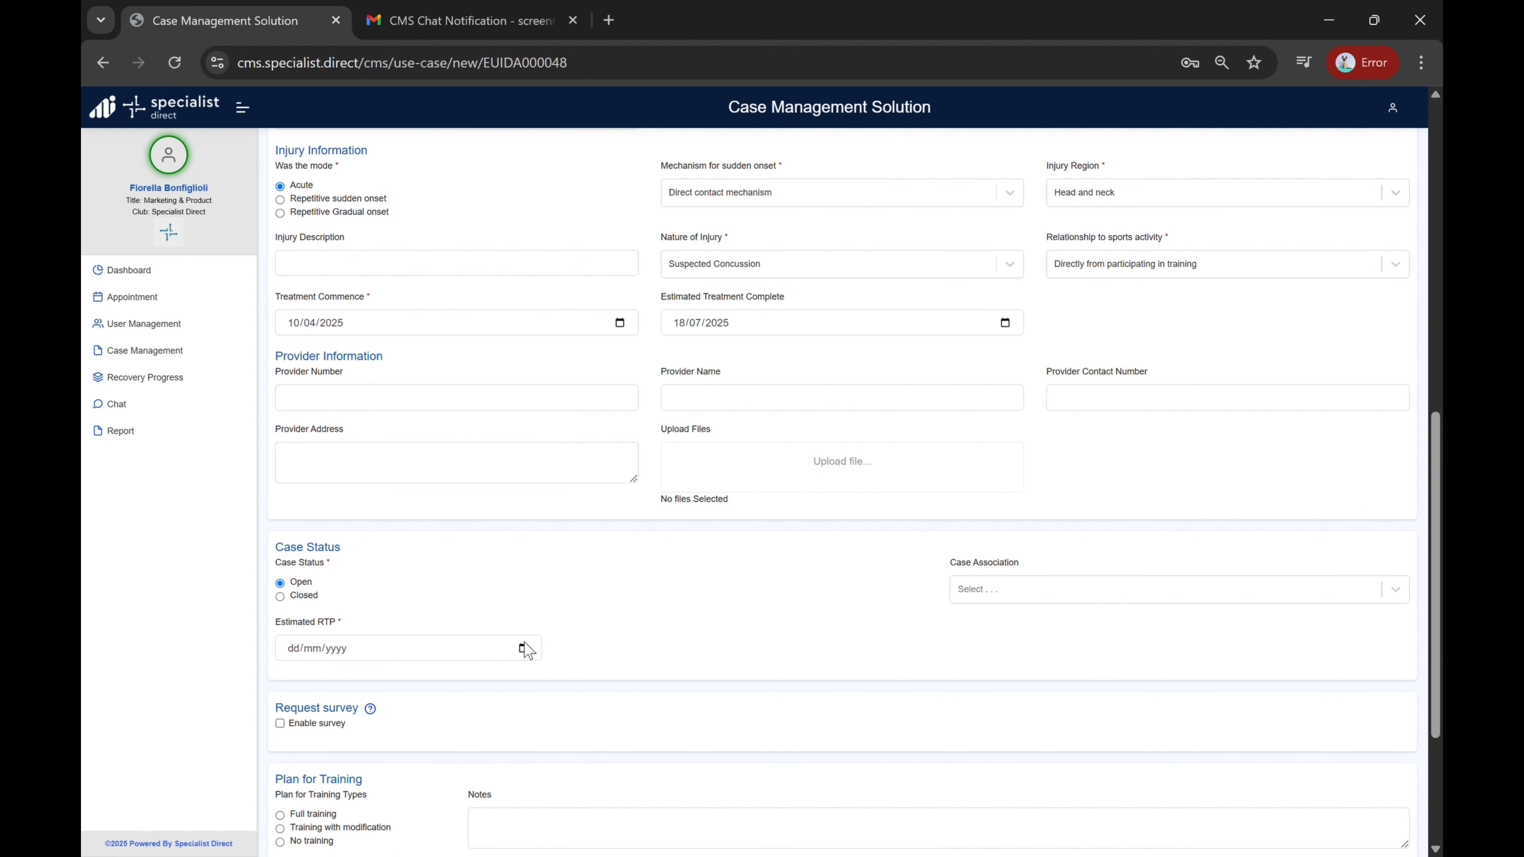
{"action": "left_click", "coordinate": [525, 648]}
{"action": "left_click", "coordinate": [419, 449]}
Step: Choose No training as the plan for training type
{"action": "scroll", "coordinate": [602, 572], "scroll_direction": "down", "scroll_amount": 2}
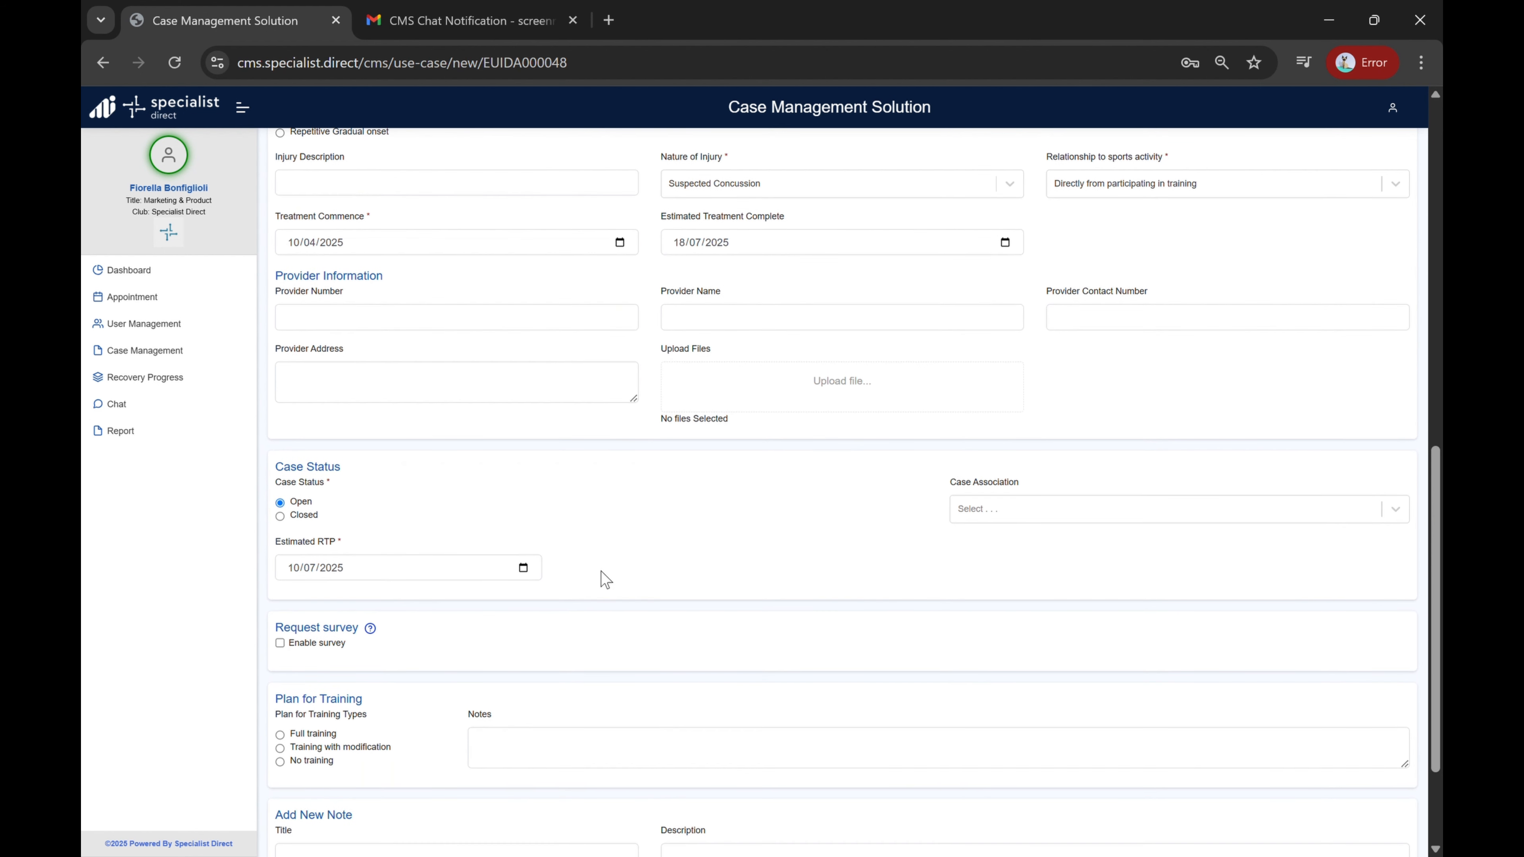
{"action": "scroll", "coordinate": [630, 566], "scroll_direction": "down", "scroll_amount": 3}
{"action": "scroll", "coordinate": [630, 566], "scroll_direction": "down", "scroll_amount": 1}
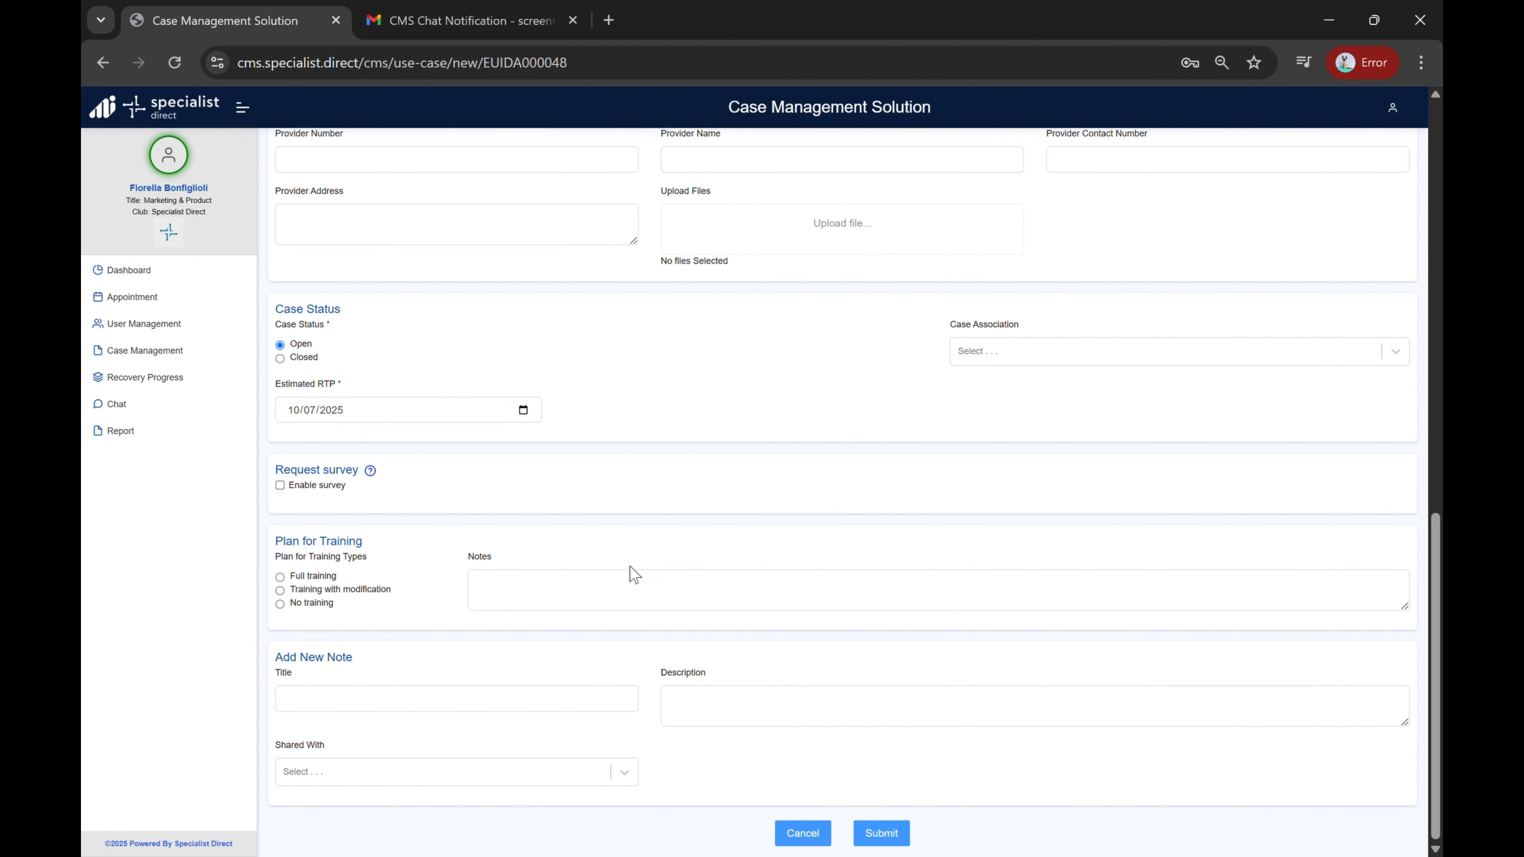
{"action": "left_click", "coordinate": [279, 604]}
Step: Add the training note "Waiting for doctors approval" and submit the case
{"action": "left_click", "coordinate": [561, 599]}
{"action": "type", "text": "Wai"}
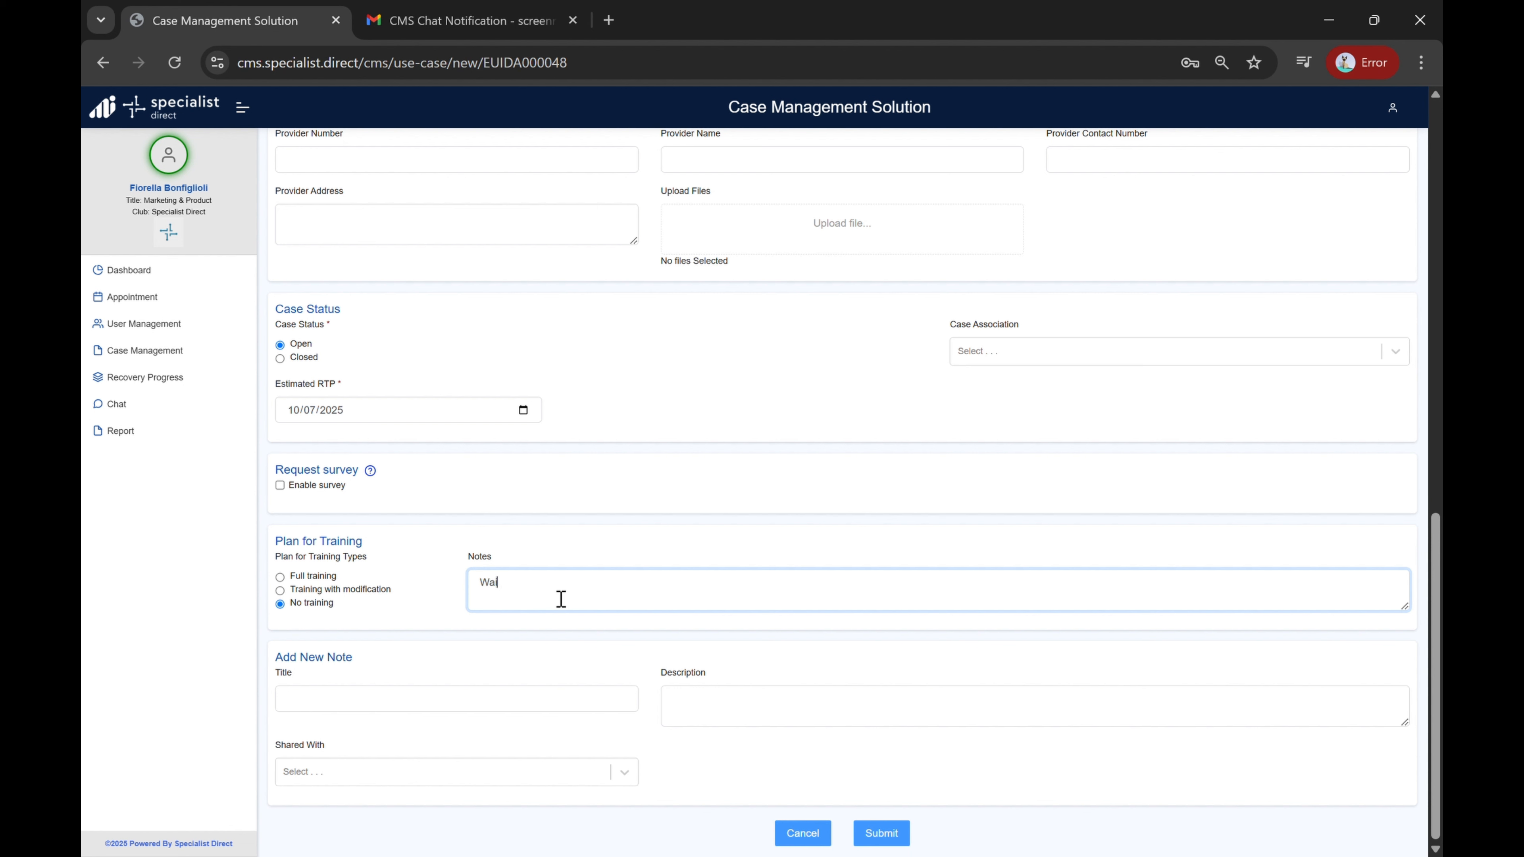
{"action": "type", "text": "ting for doctors approval"}
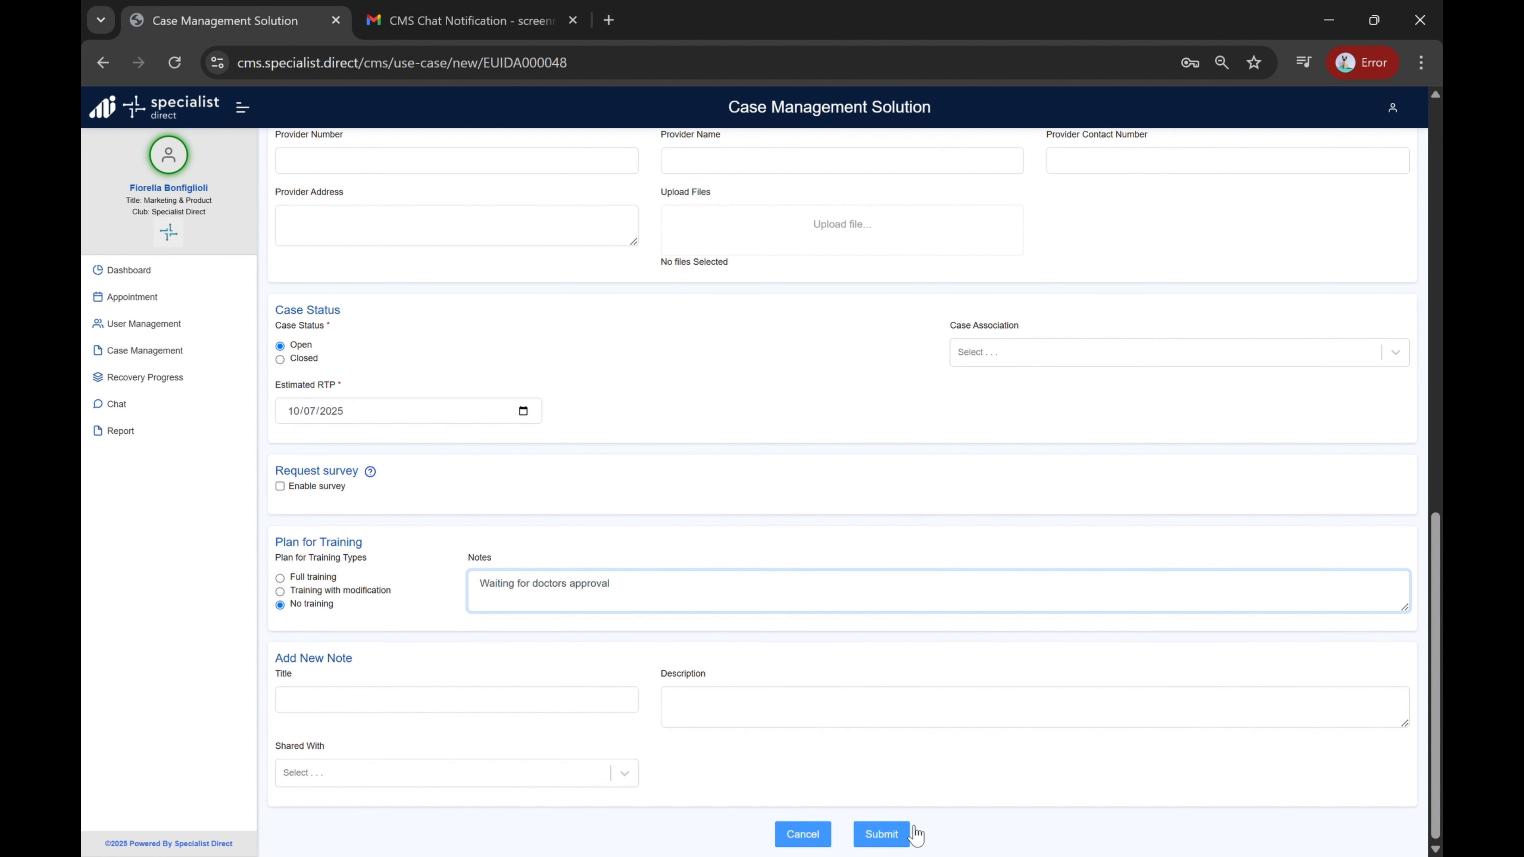
{"action": "left_click", "coordinate": [900, 833]}
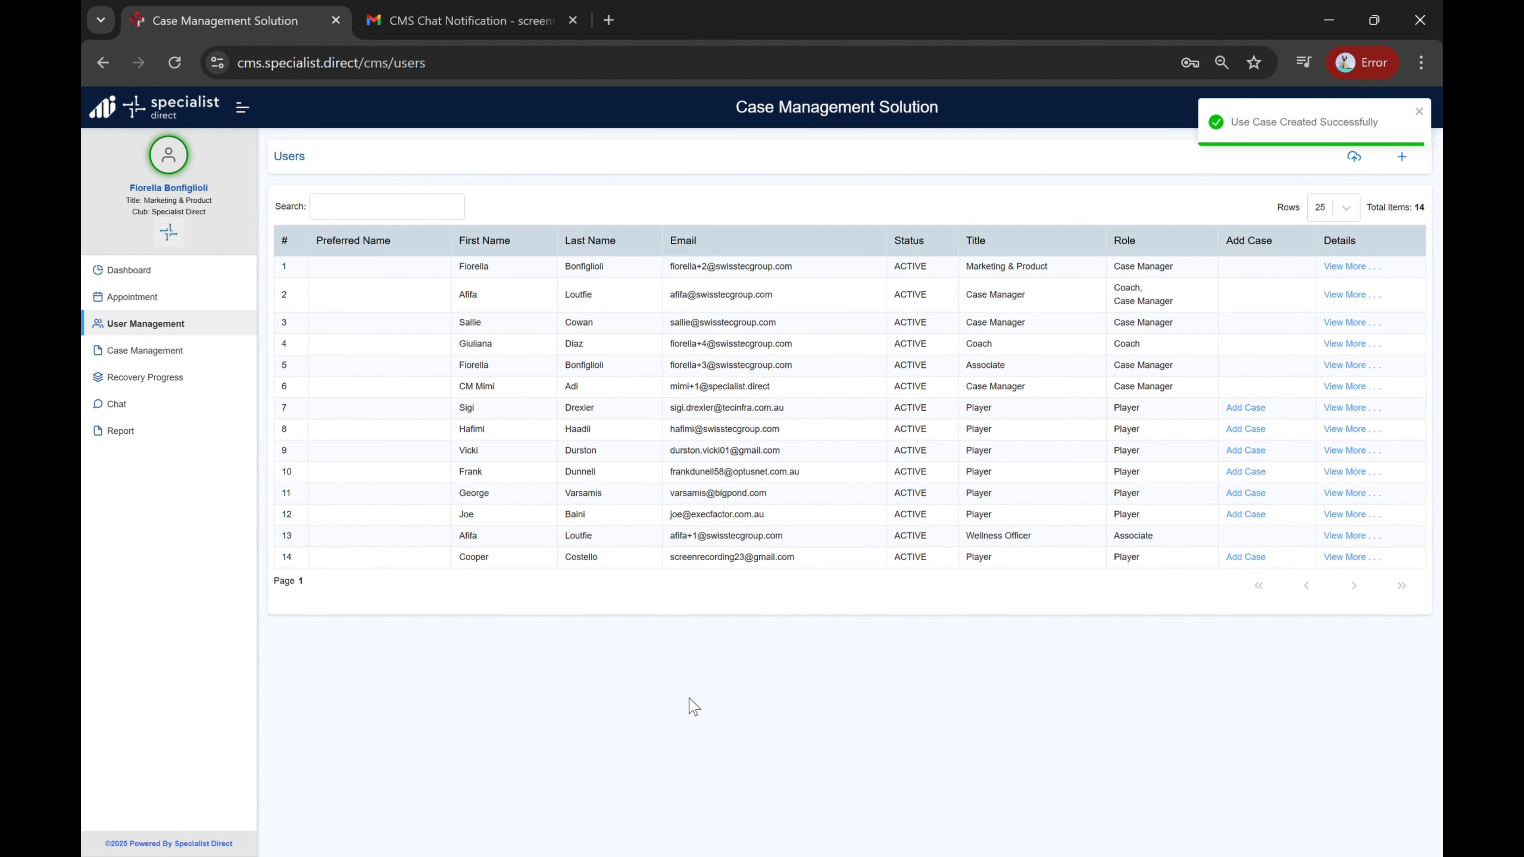
Step: Open the case management list
{"action": "left_click", "coordinate": [184, 355]}
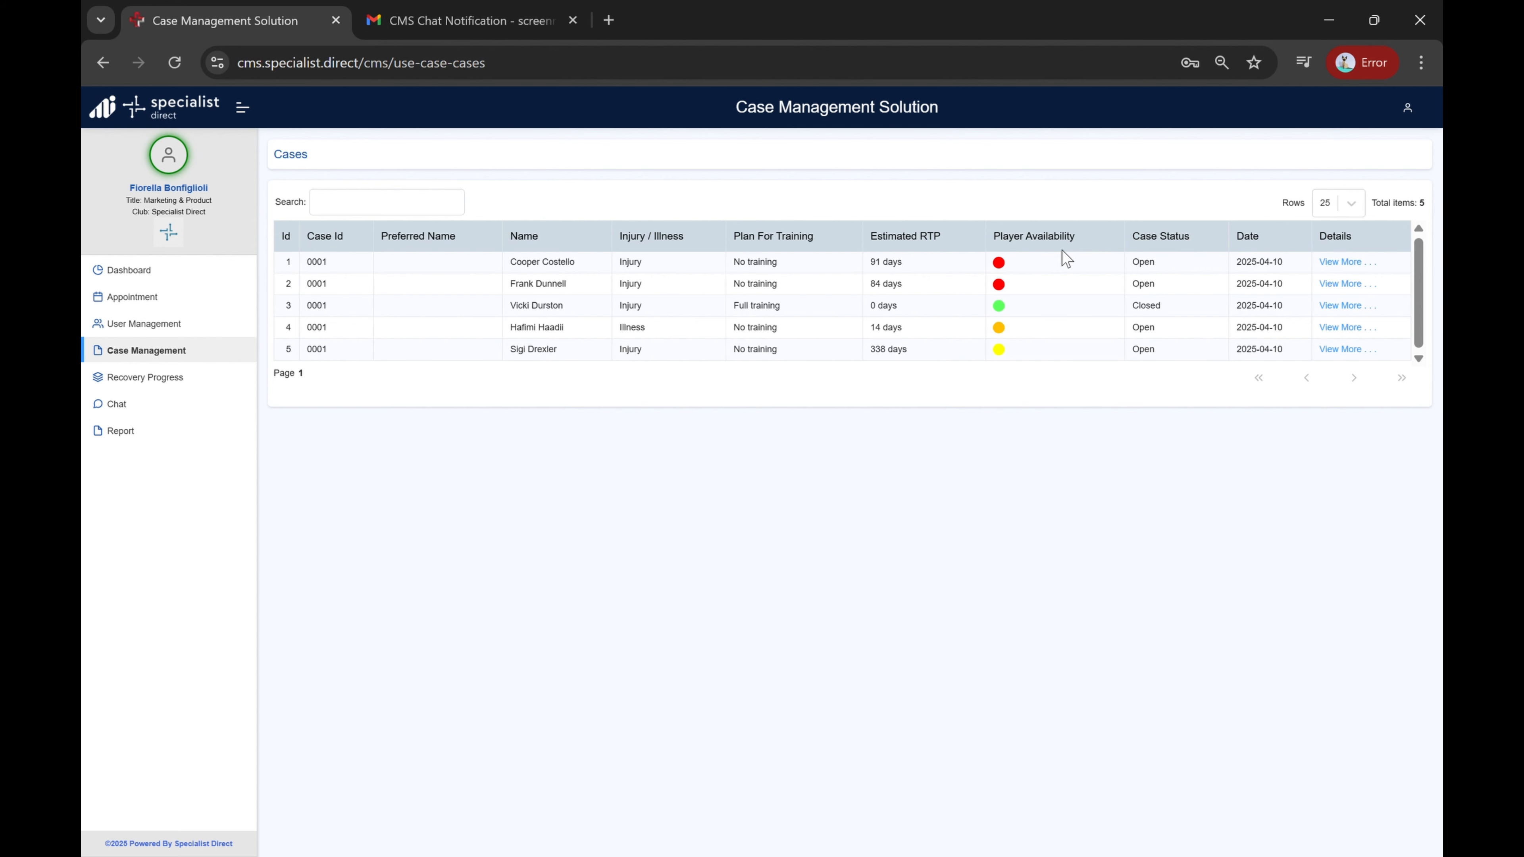
Step: Open the new player's case details, open its edit form, and cancel without changes
{"action": "left_click", "coordinate": [1349, 265]}
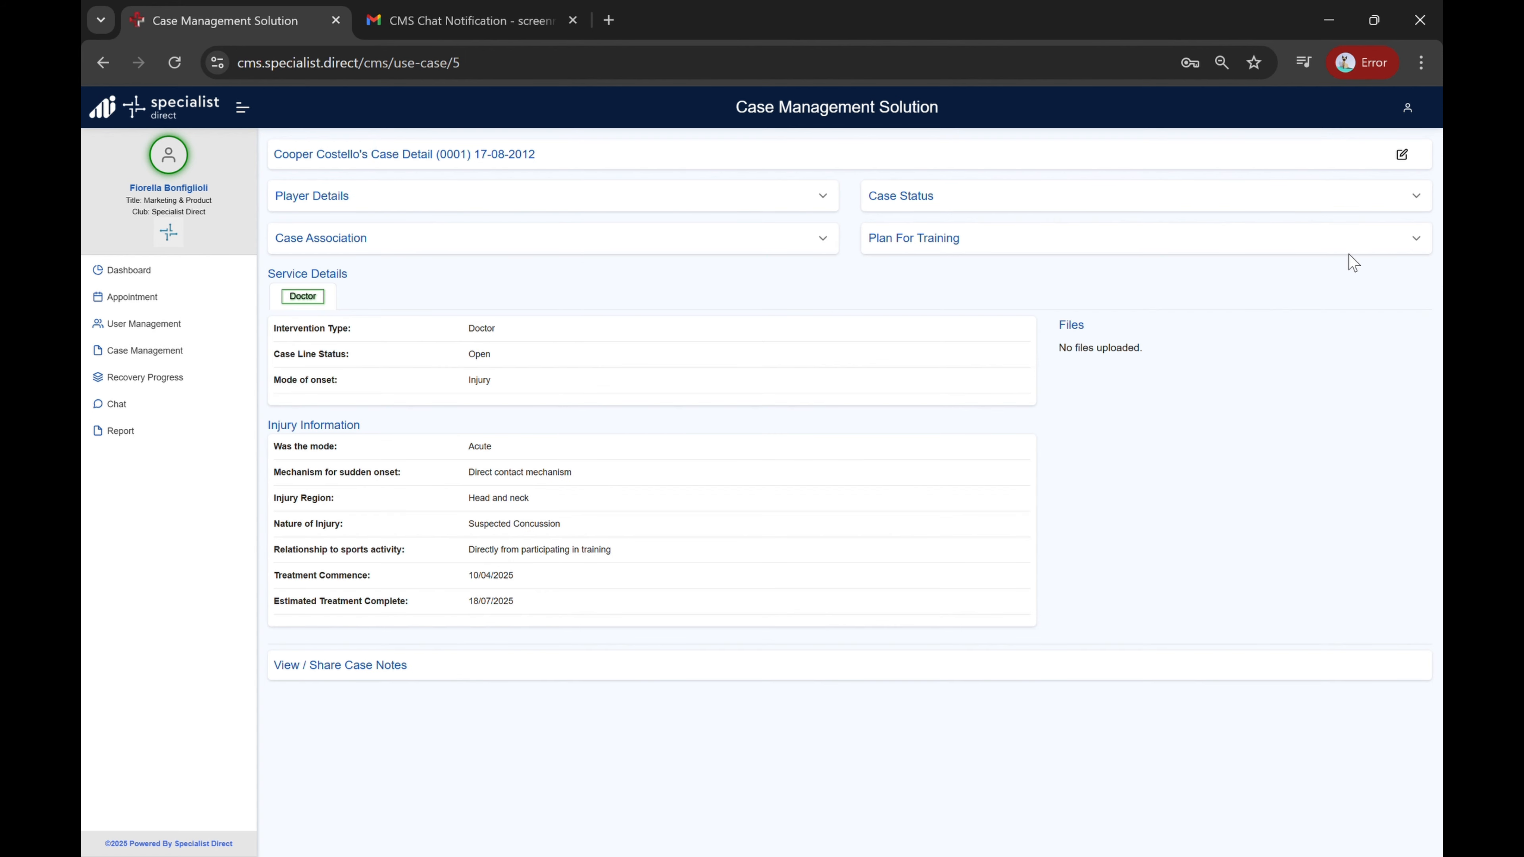
{"action": "left_click", "coordinate": [1402, 155]}
{"action": "scroll", "coordinate": [1198, 464], "scroll_direction": "down", "scroll_amount": 10}
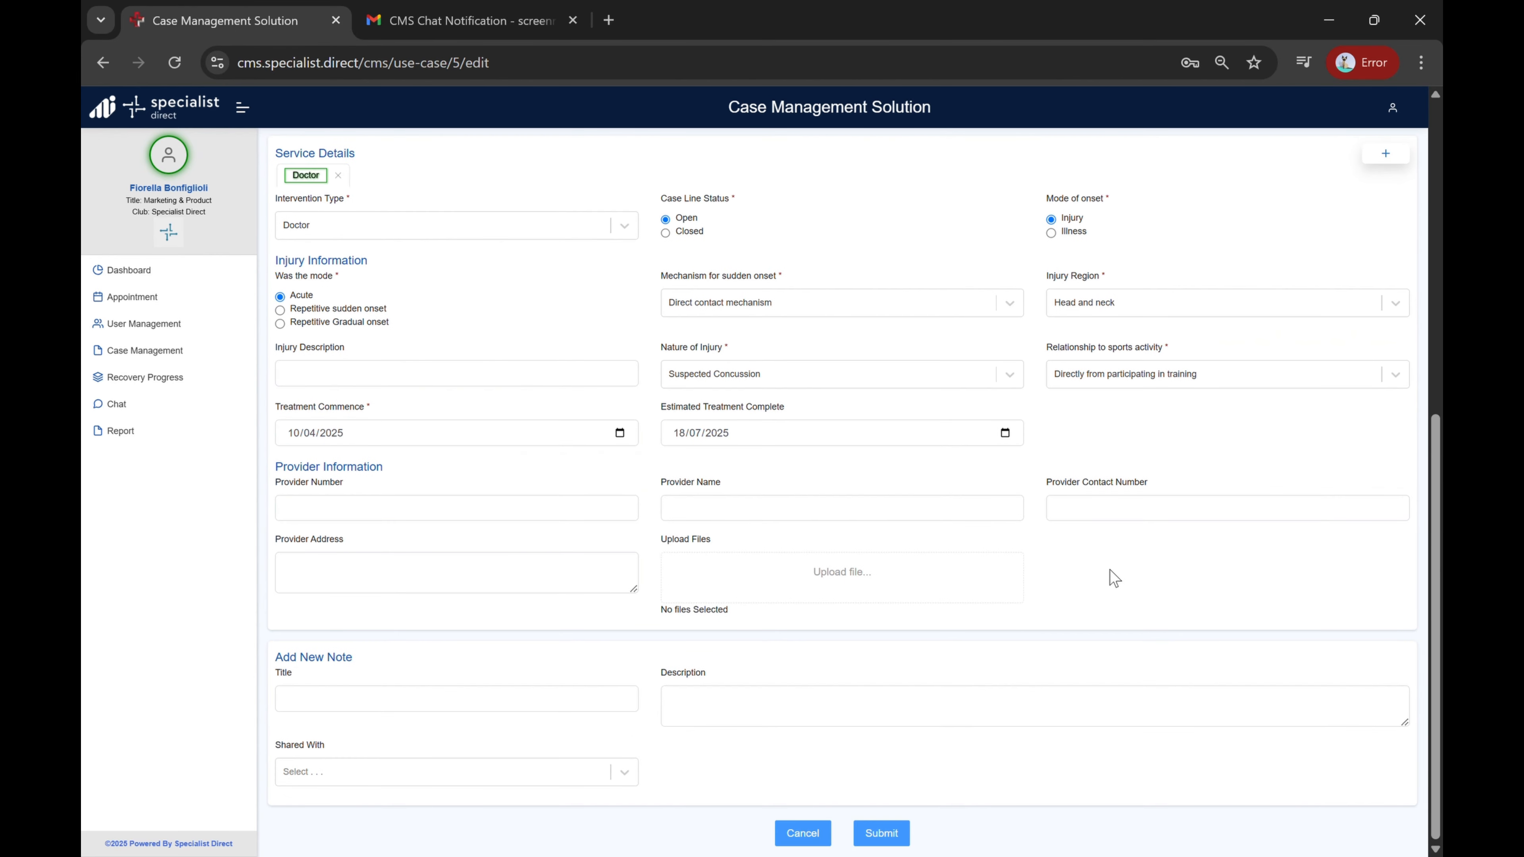
{"action": "left_click", "coordinate": [819, 835]}
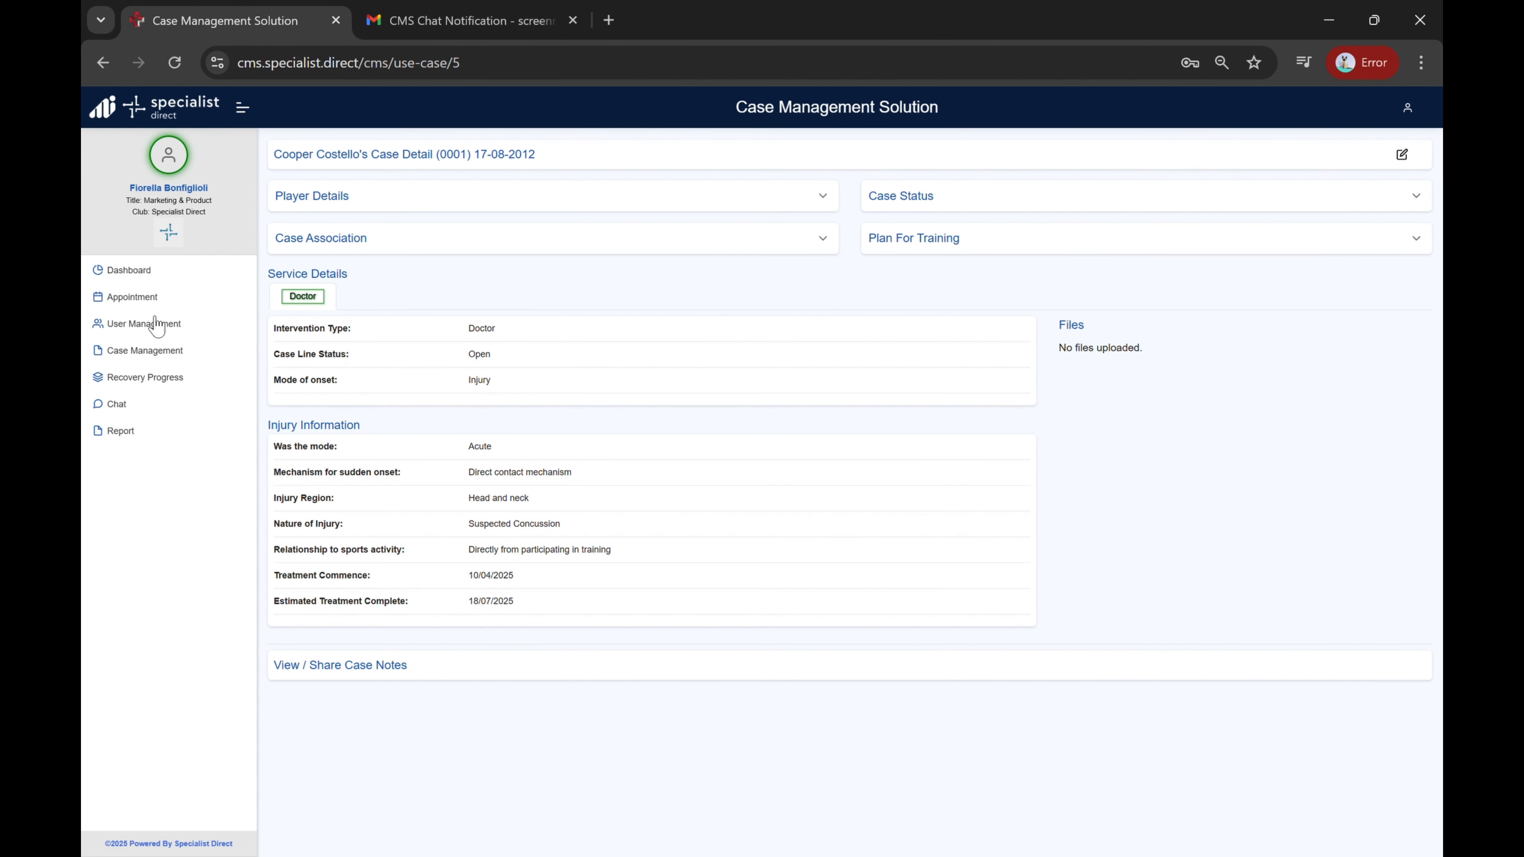
Step: Open the new player's recovery progress details and view the Pain scale chart
{"action": "left_click", "coordinate": [144, 353]}
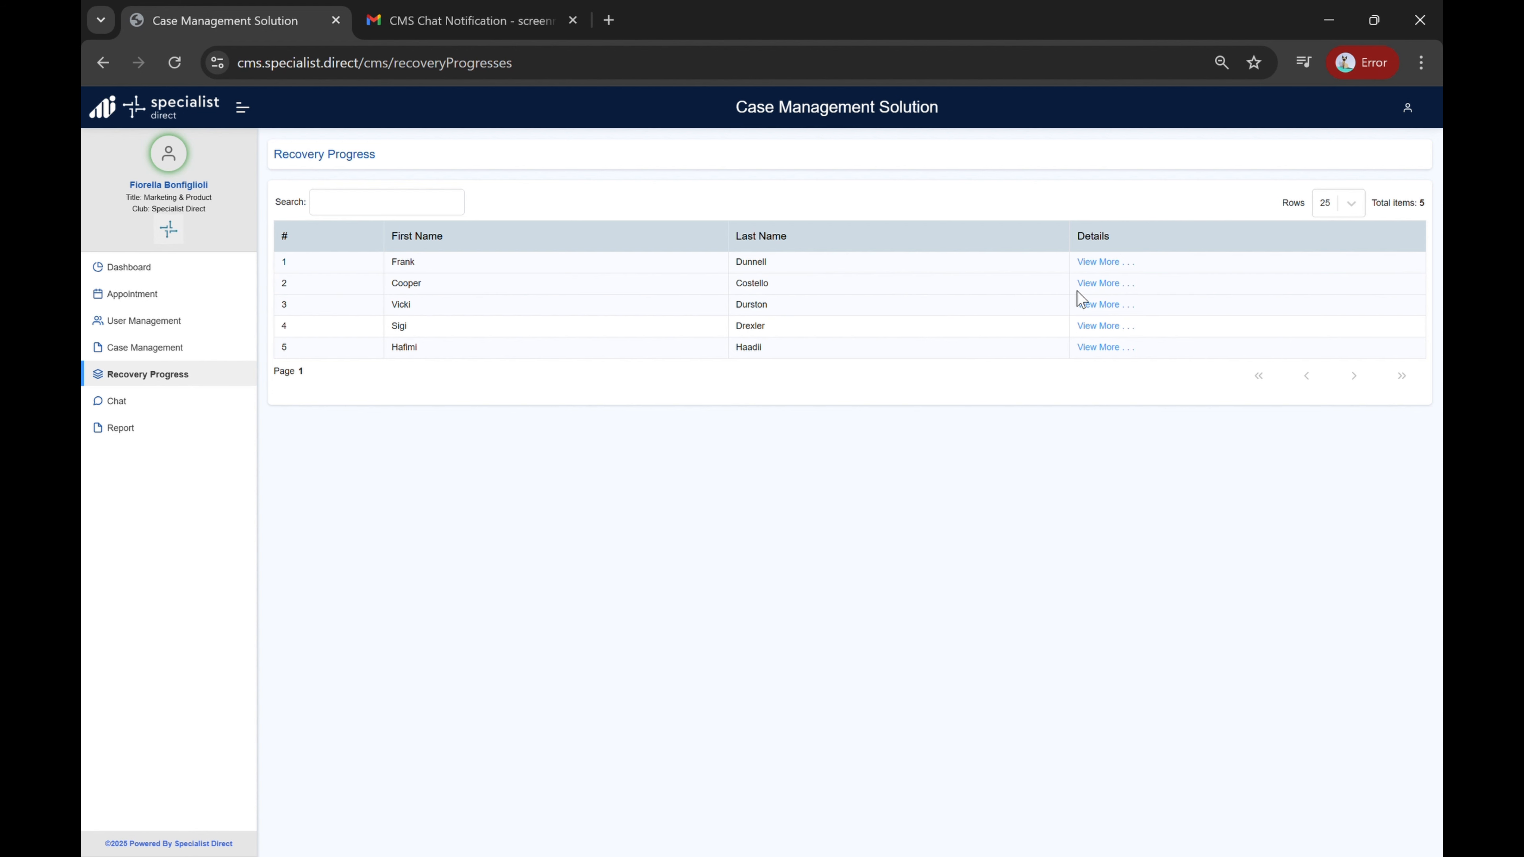
{"action": "left_click", "coordinate": [1103, 285]}
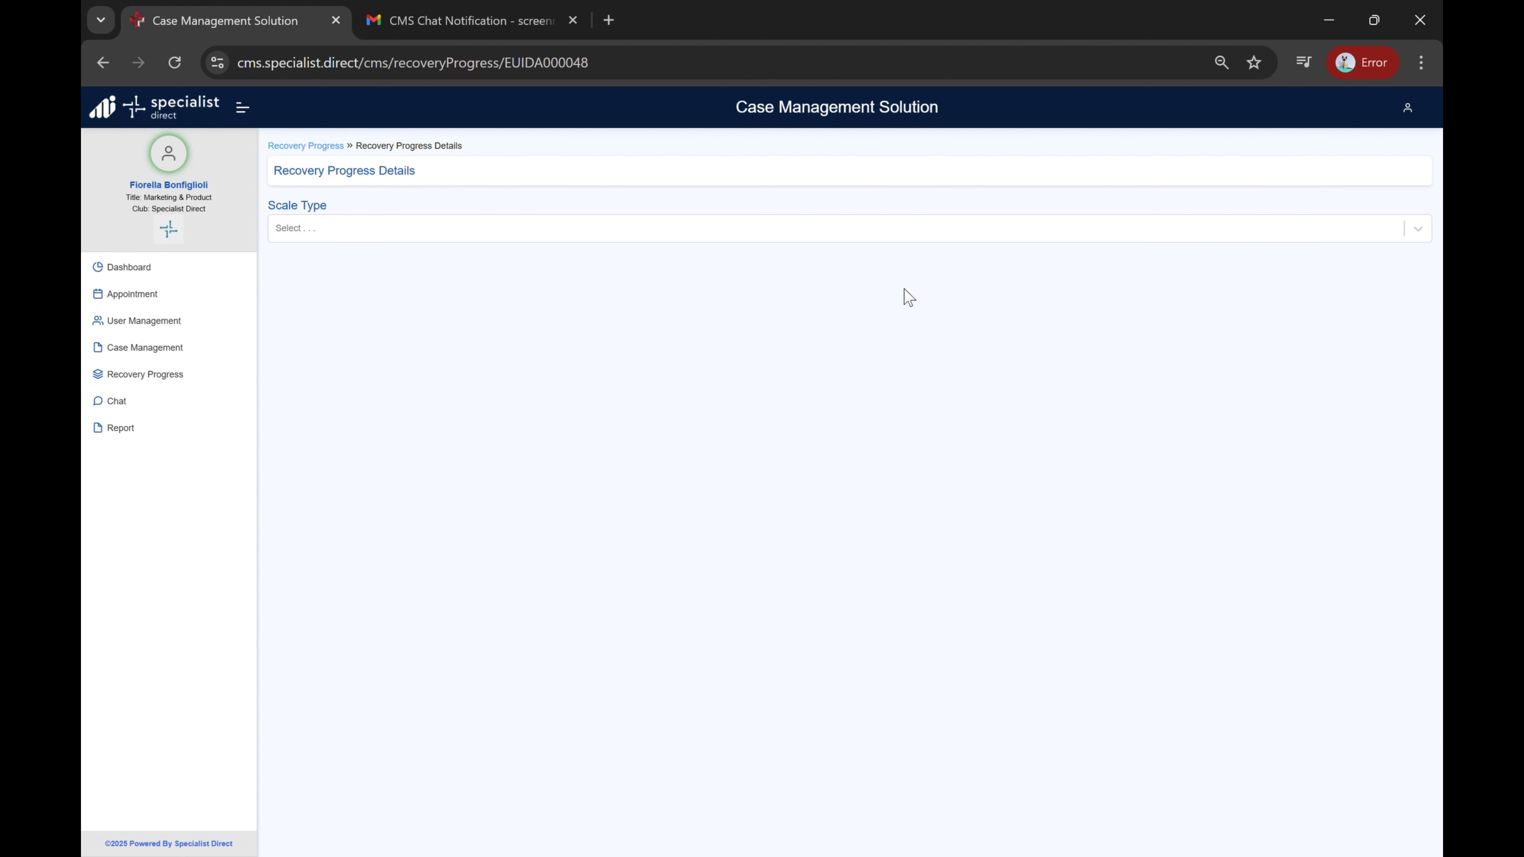
{"action": "left_click", "coordinate": [809, 236]}
{"action": "left_click", "coordinate": [717, 272]}
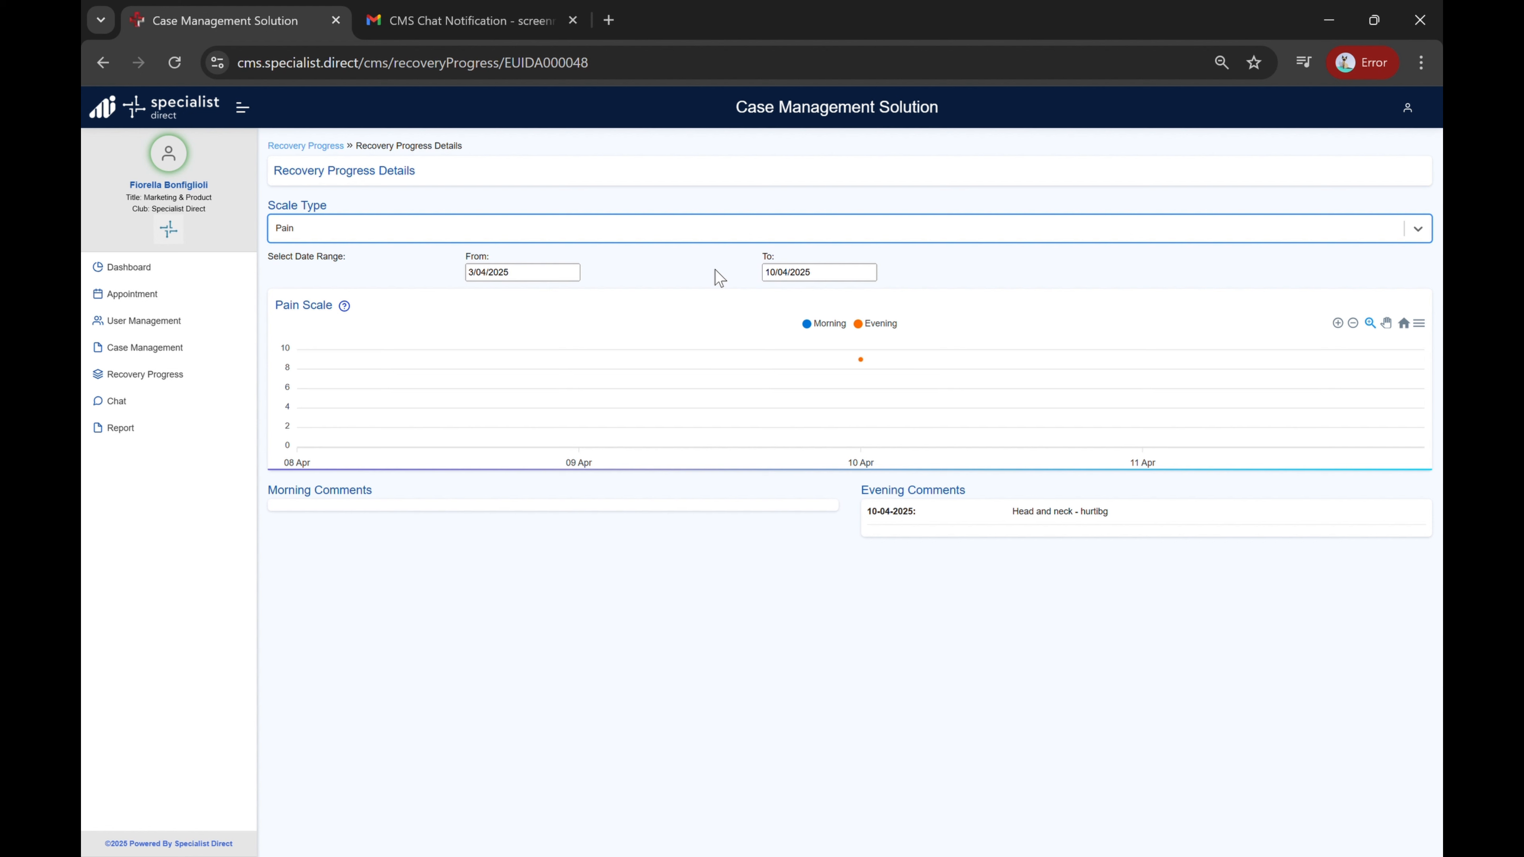
Step: Switch the recovery progress scale type to Mood
{"action": "mouse_move", "coordinate": [887, 371]}
{"action": "left_click", "coordinate": [718, 227]}
{"action": "left_click", "coordinate": [580, 289]}
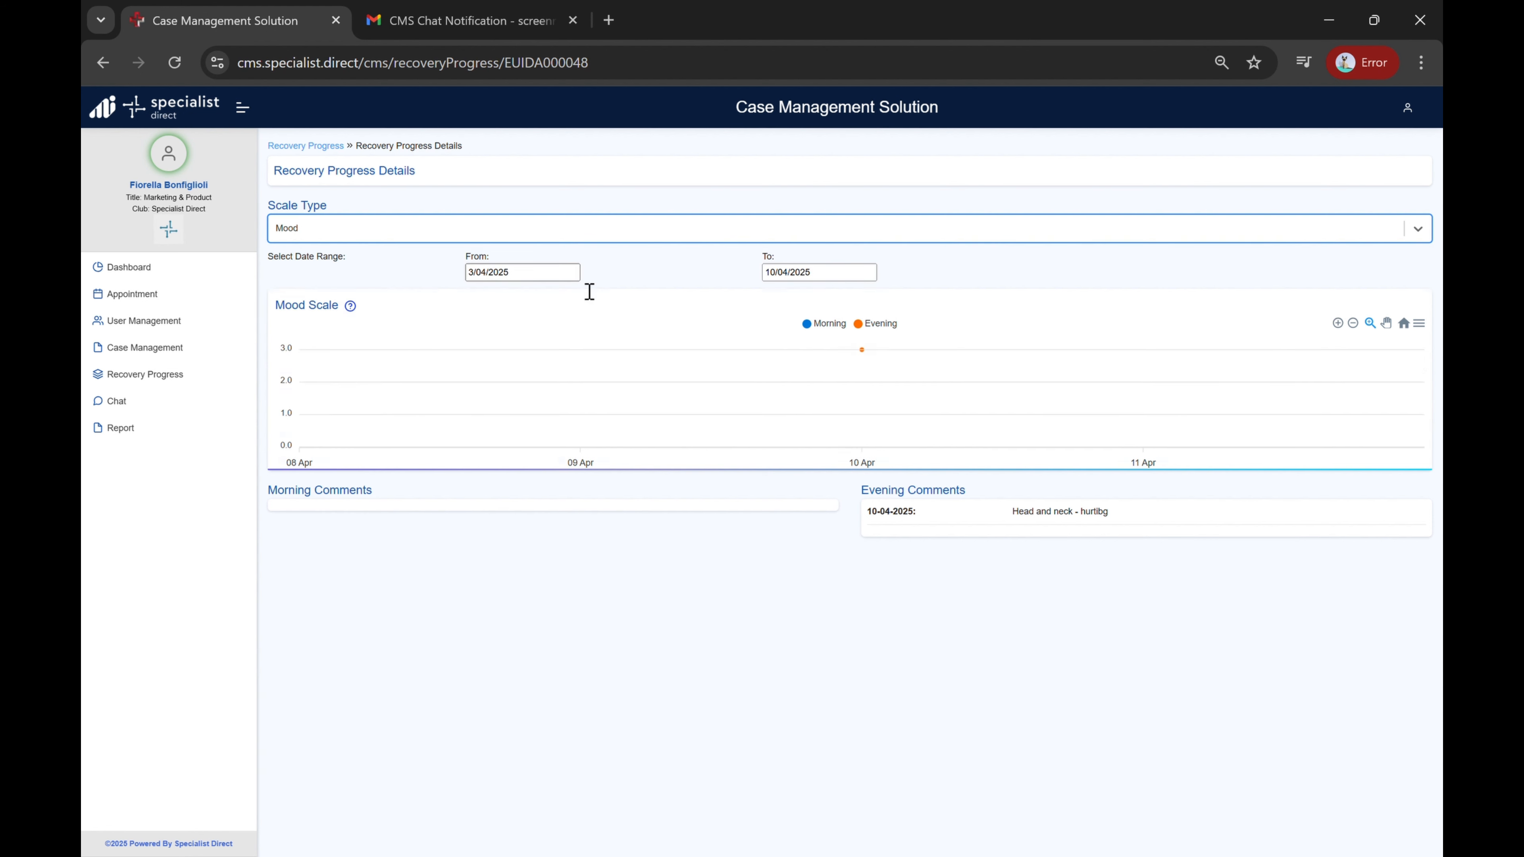
{"action": "mouse_move", "coordinate": [884, 369]}
Step: Start a new chat conversation with the newly registered player
{"action": "left_click", "coordinate": [178, 403]}
{"action": "left_click", "coordinate": [468, 204]}
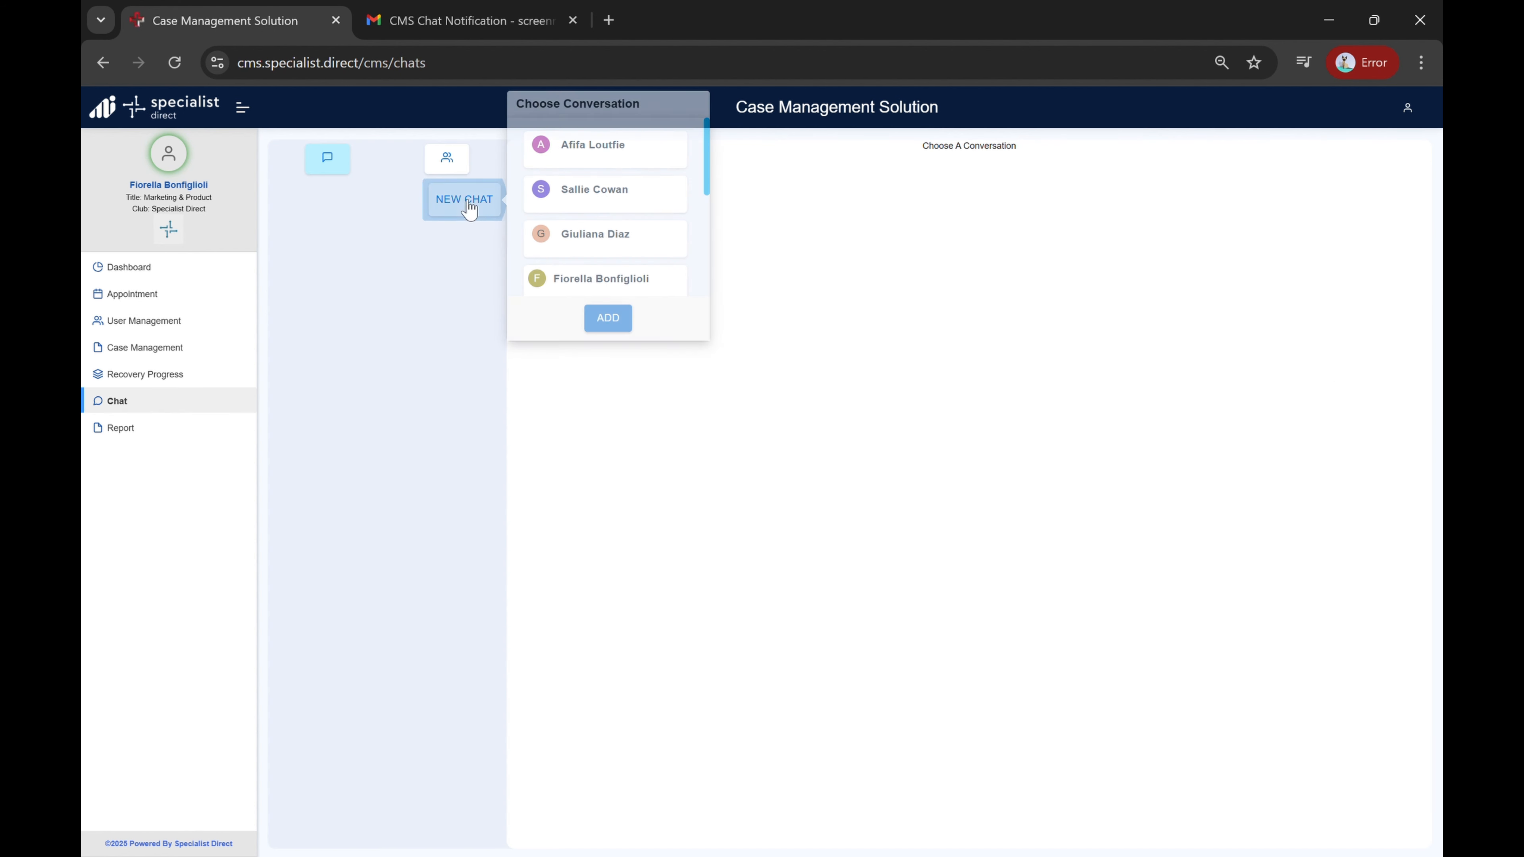
{"action": "scroll", "coordinate": [609, 249], "scroll_direction": "down", "scroll_amount": 5}
{"action": "left_click", "coordinate": [606, 267]}
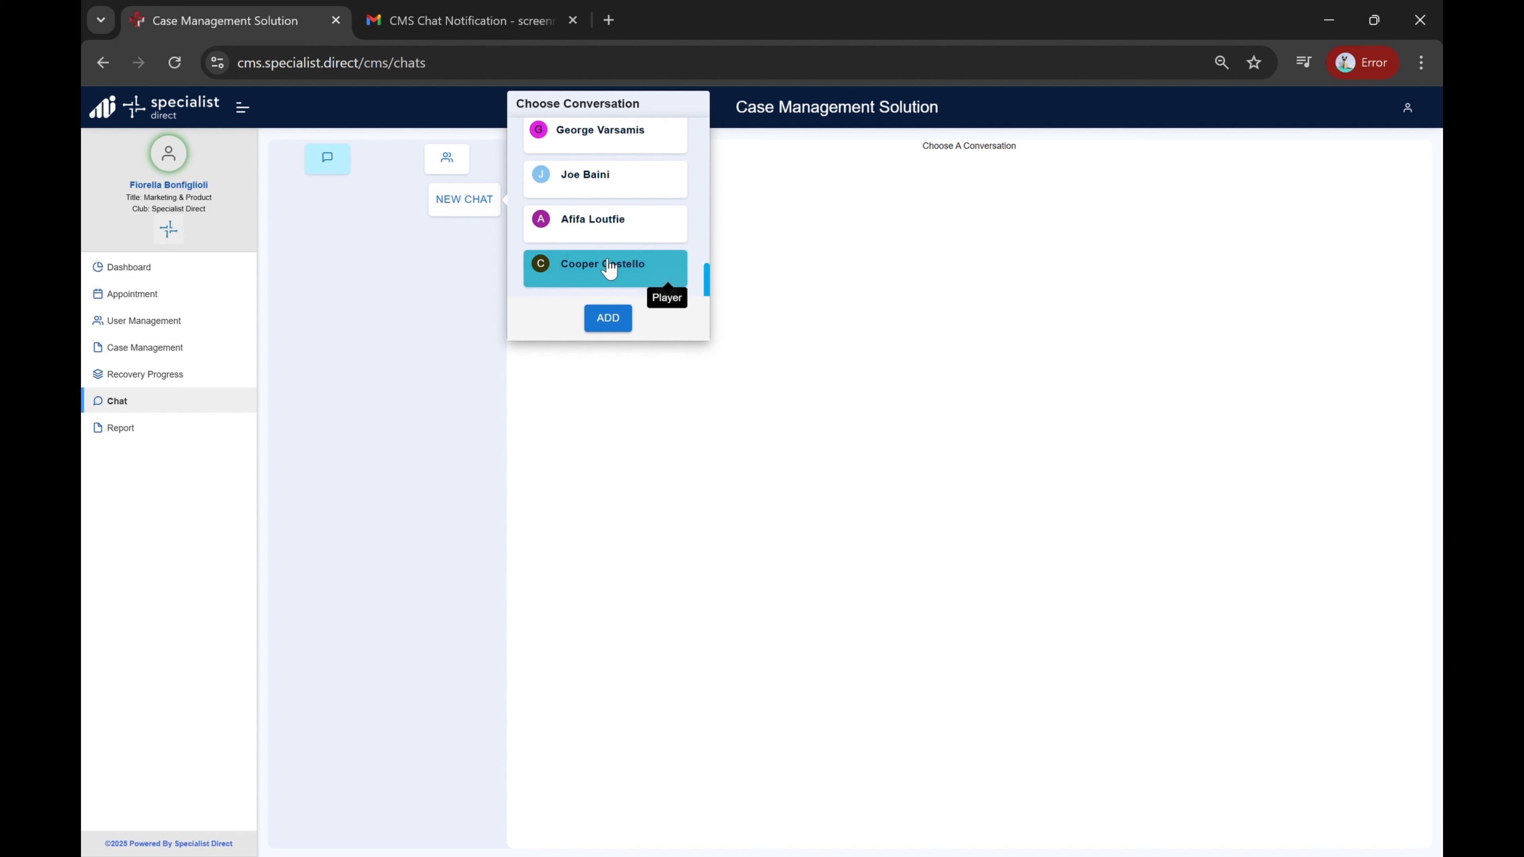
{"action": "left_click", "coordinate": [608, 318]}
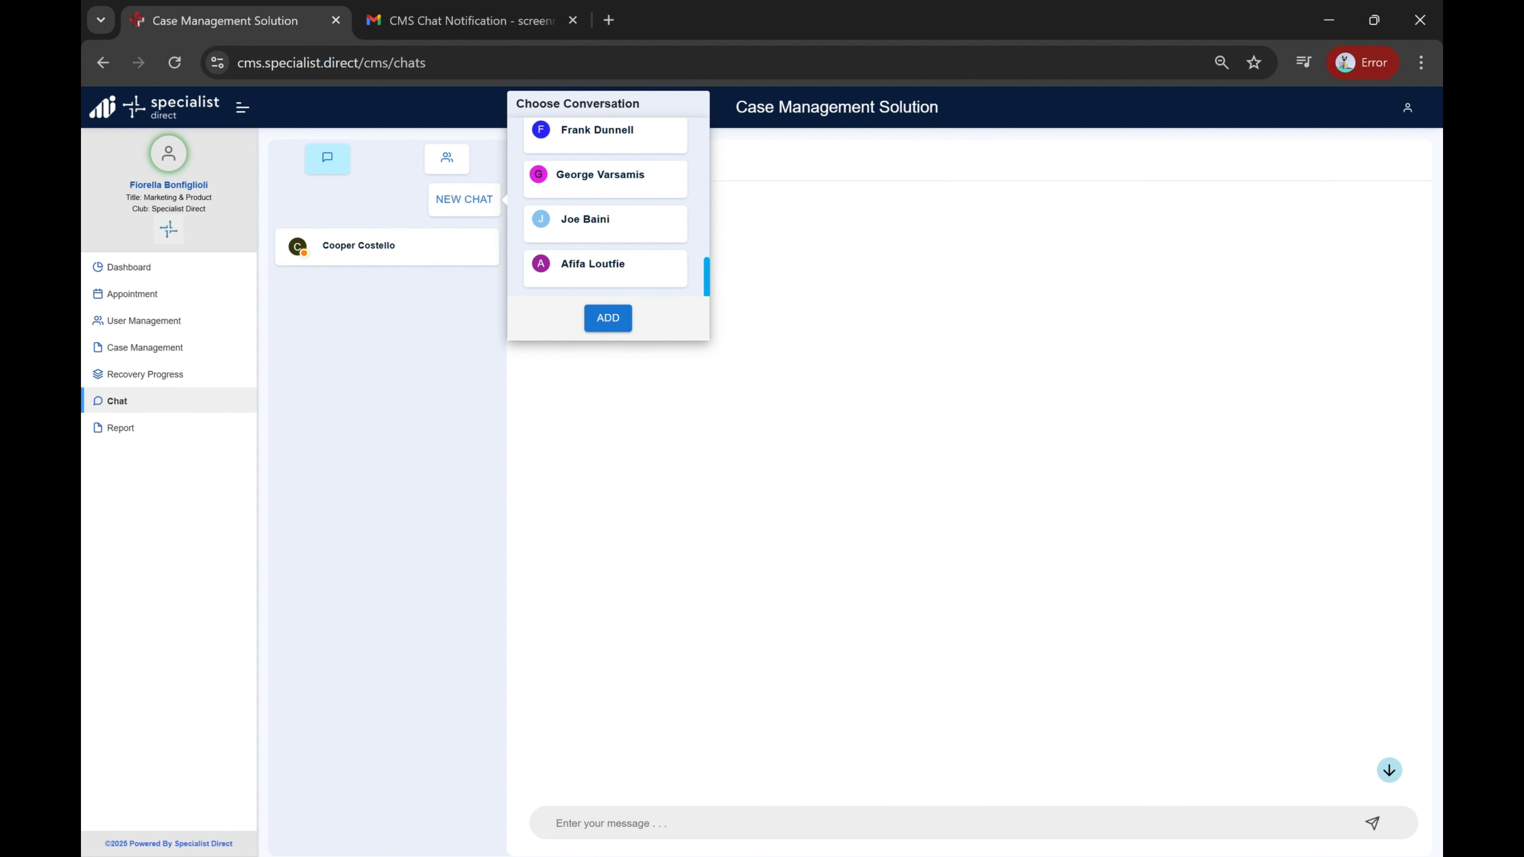
Step: Send the player a chat message greeting him by first name and asking "how are you feeling?"
{"action": "left_click", "coordinate": [604, 832]}
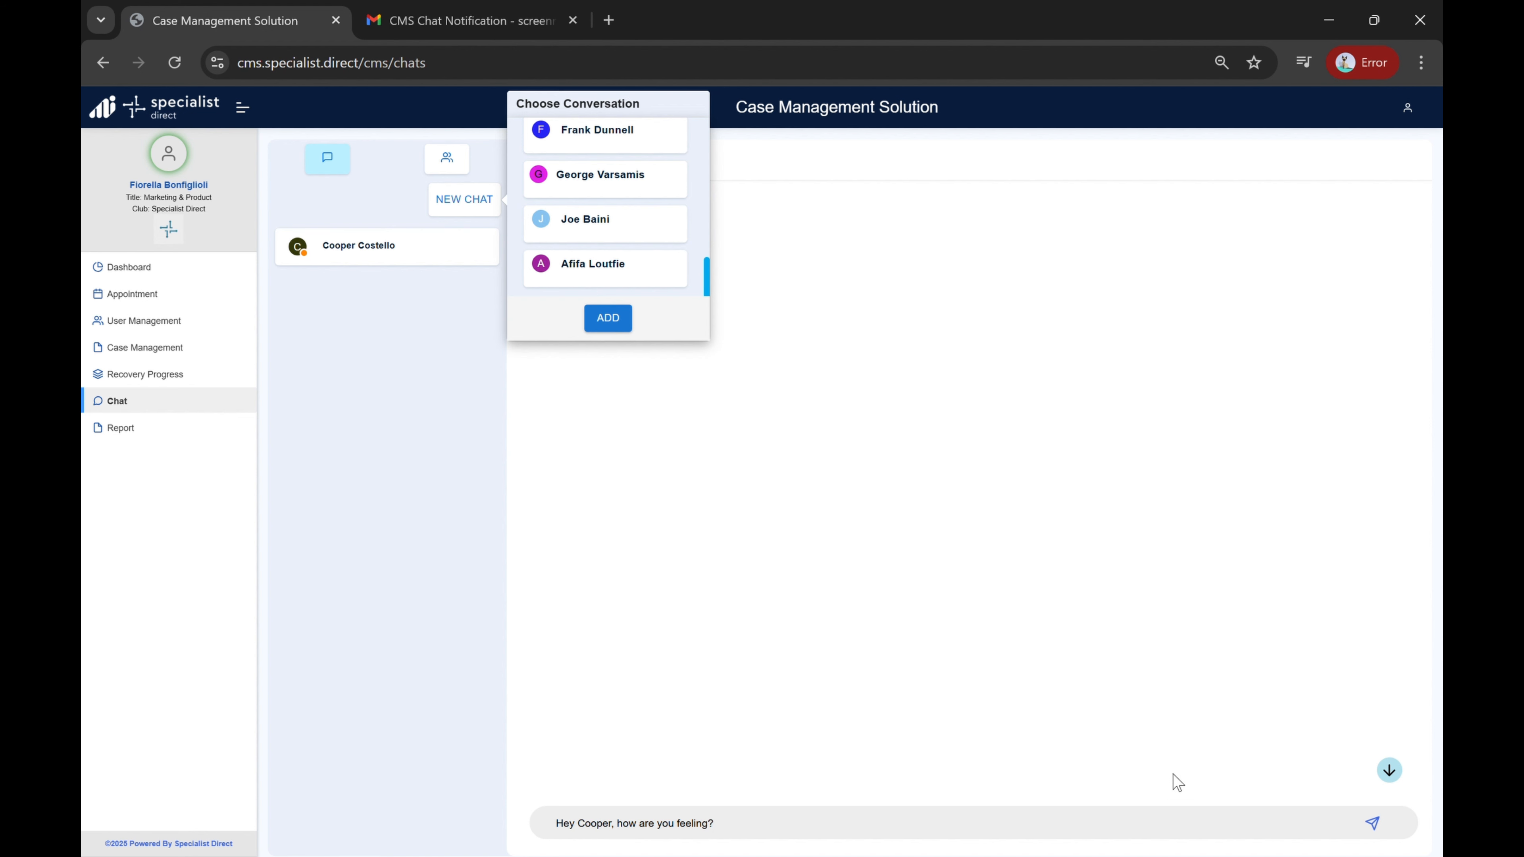
{"action": "left_click", "coordinate": [1374, 826]}
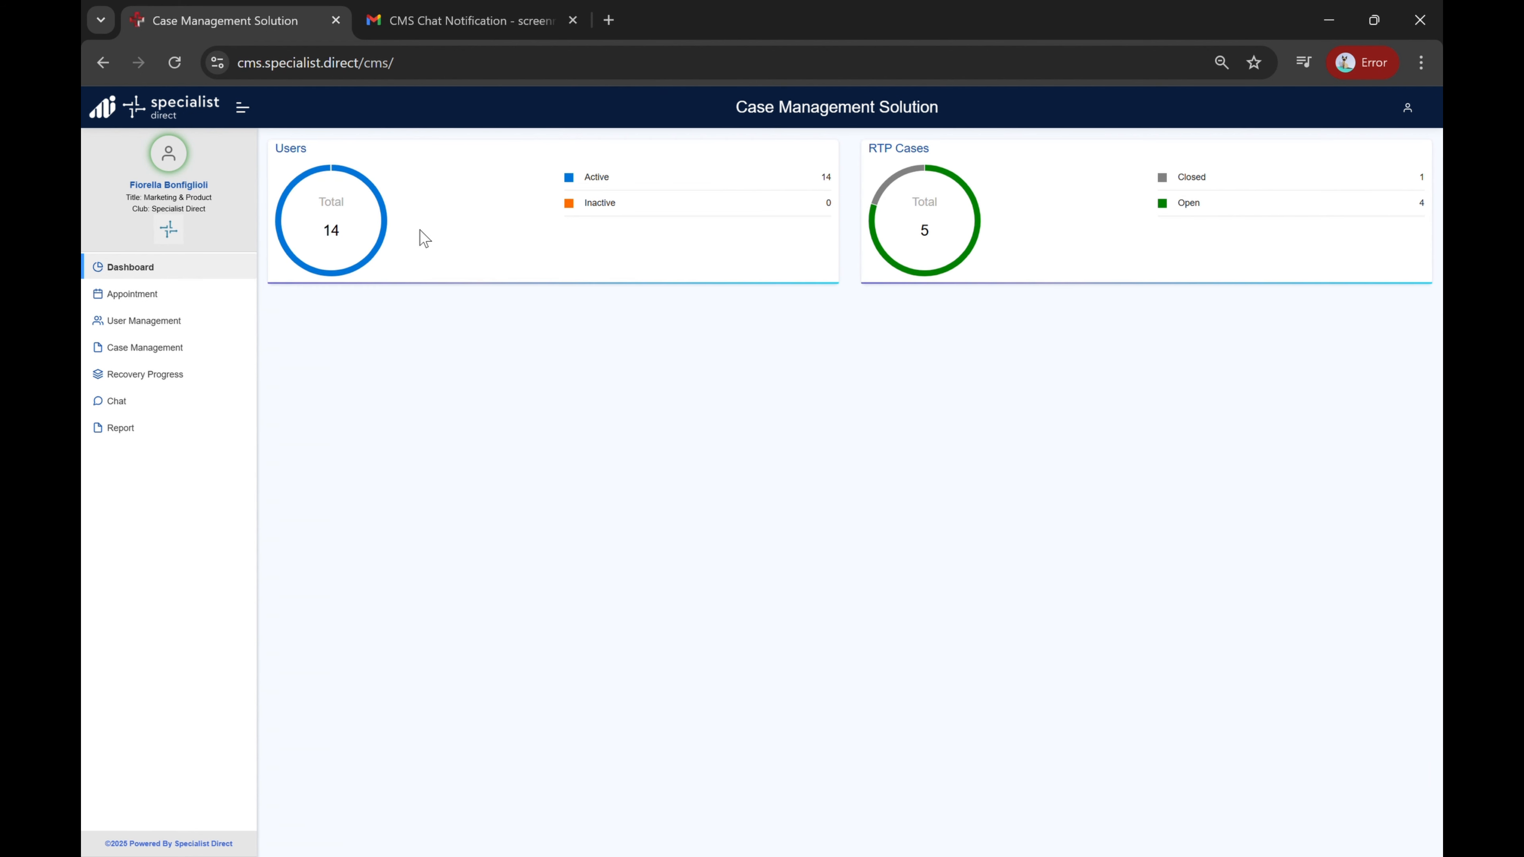